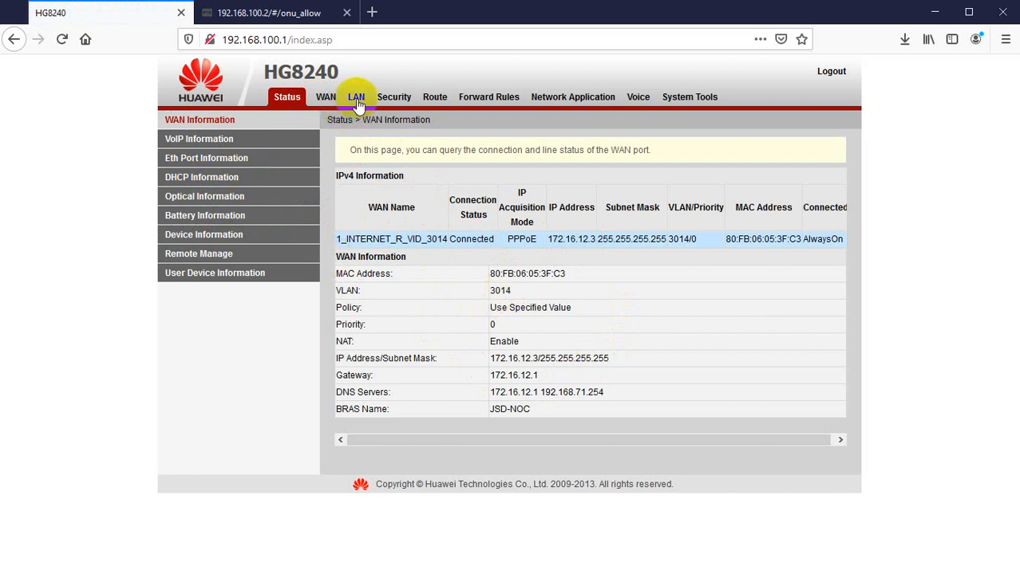
Restore the HG8240 router to its default configuration from the system tools and confirm.
left_click(674, 99)
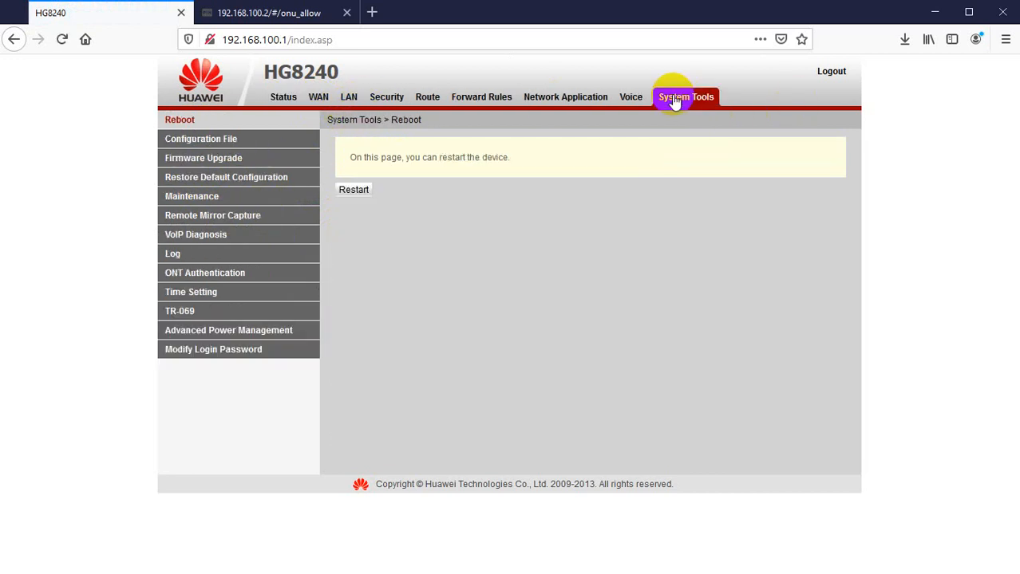
left_click(226, 179)
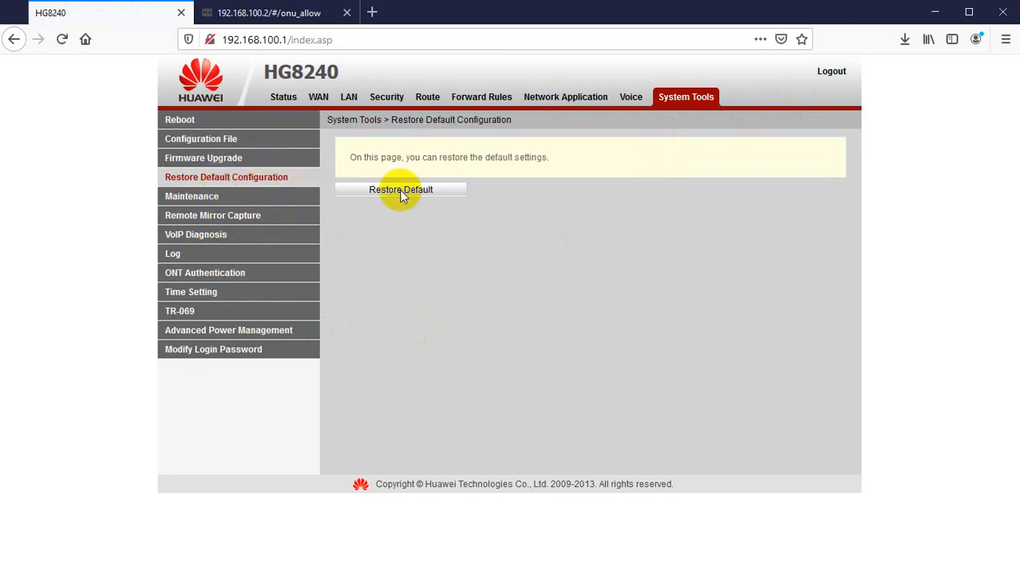
left_click(401, 191)
left_click(664, 279)
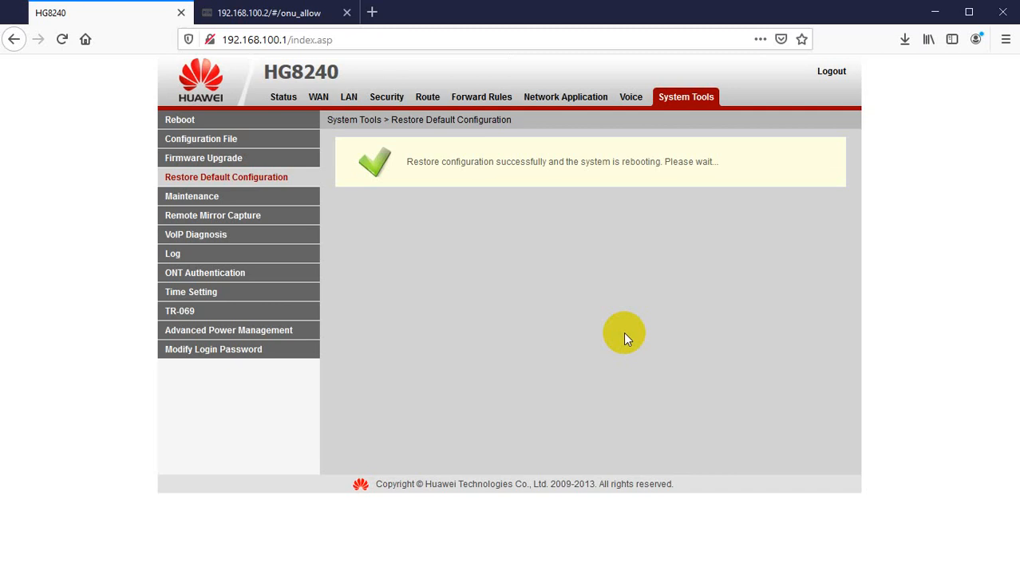
Reload 192.168.100.1 without the index.asp path, checking the ping in the command prompt, until the login page loads.
left_click(319, 39)
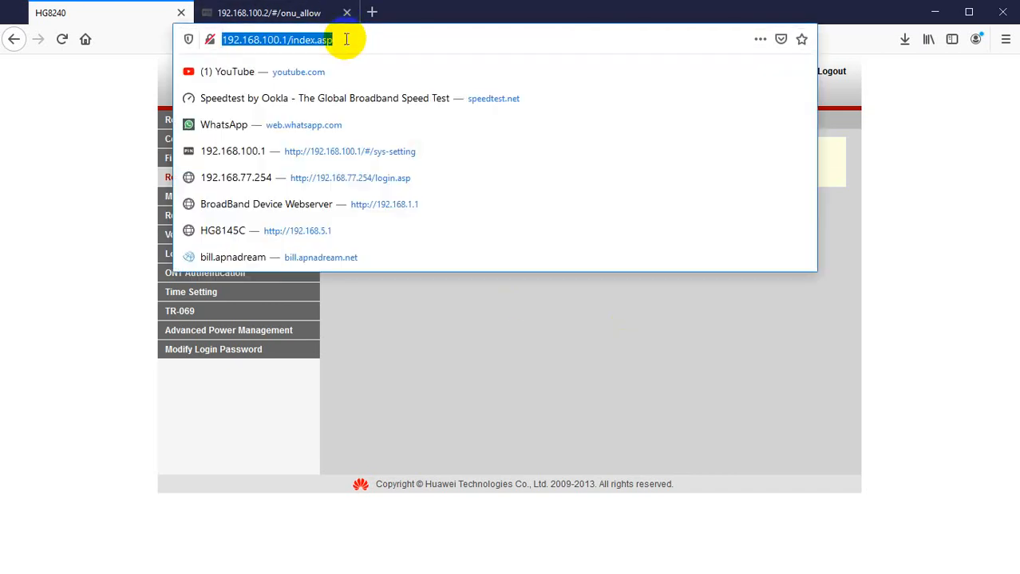
left_click_drag(285, 39, 371, 44)
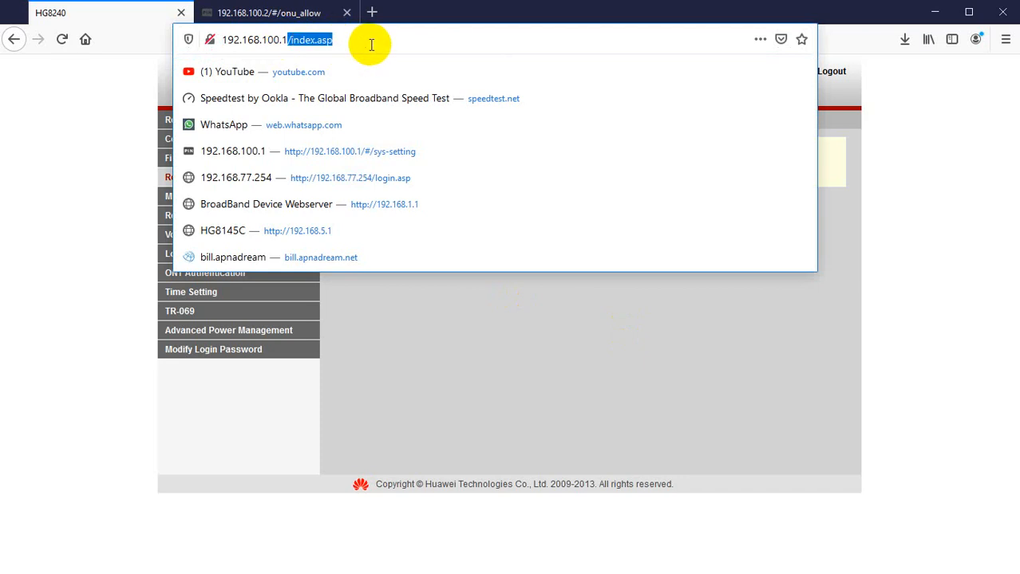
key("BackSpace")
key("Return")
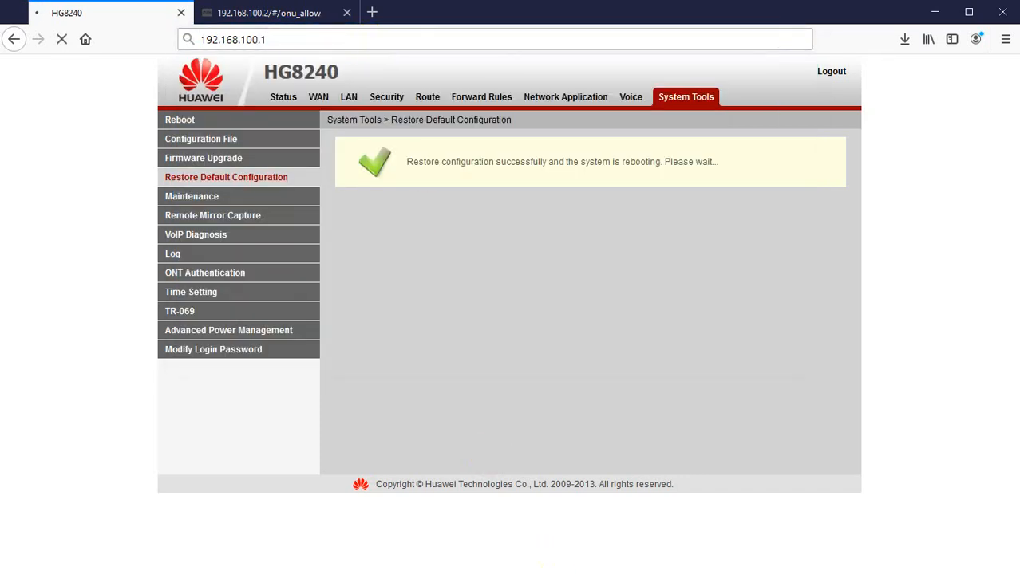
left_click(598, 573)
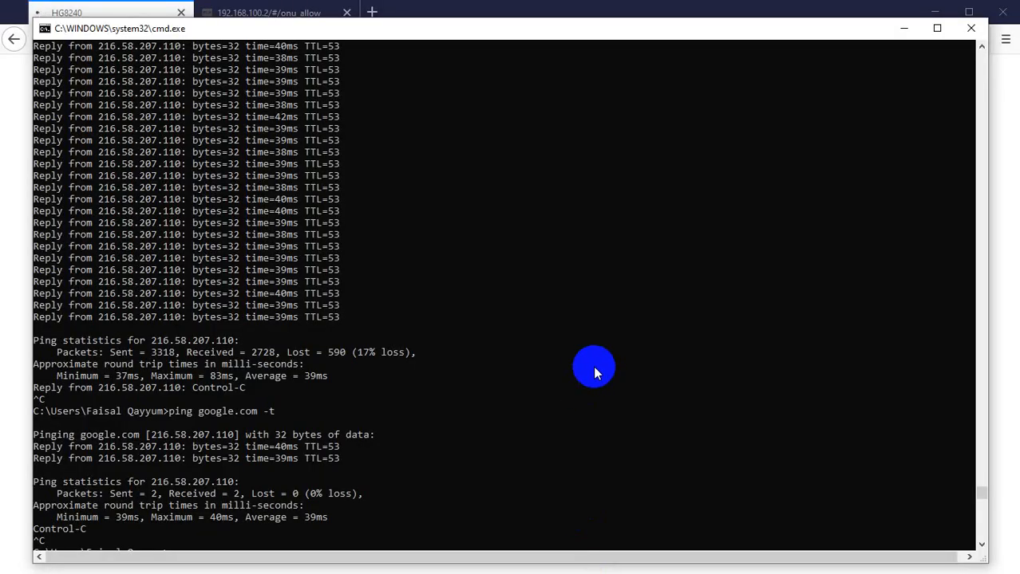
key("Return")
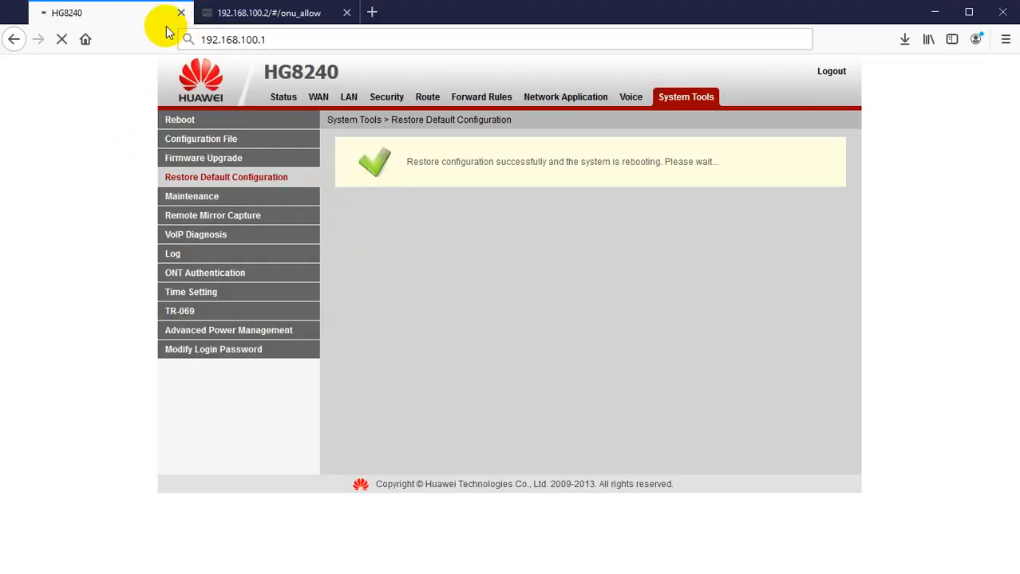
left_click(326, 37)
left_click(326, 36)
key("Return")
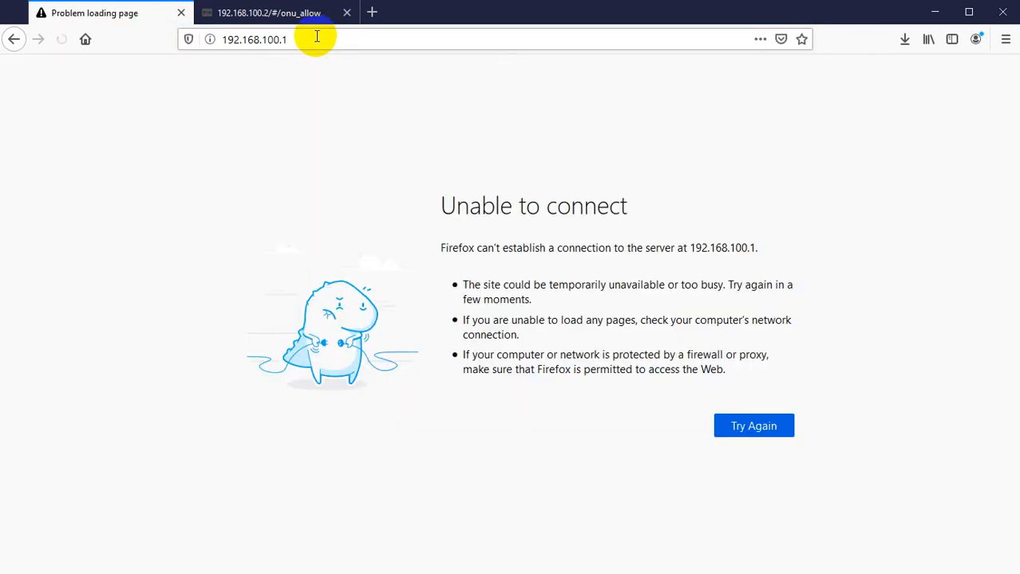
left_click(321, 37)
key("Return")
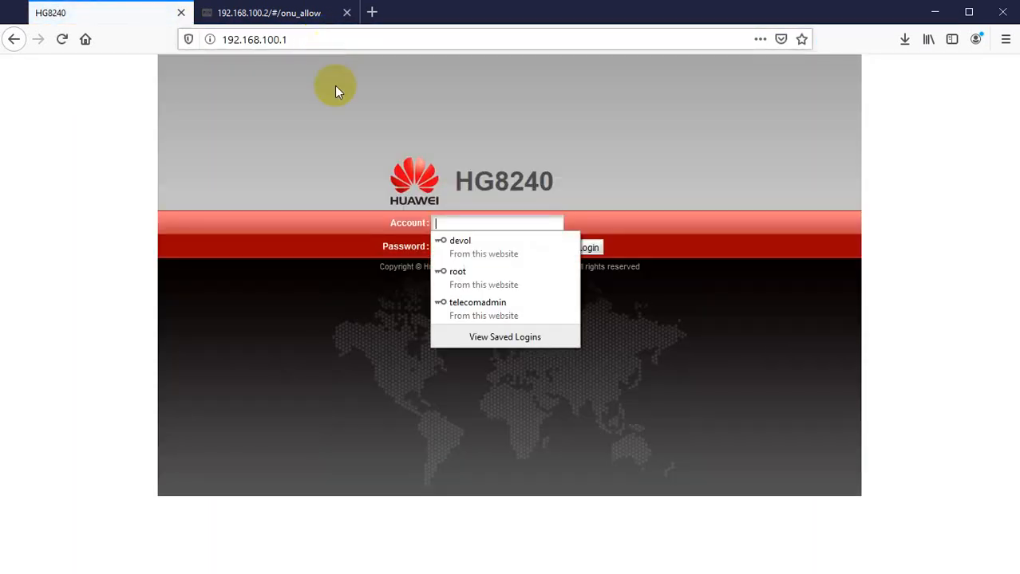
Log in to the router with the saved telecomadmin account and its stored password.
left_click(466, 313)
left_click(587, 249)
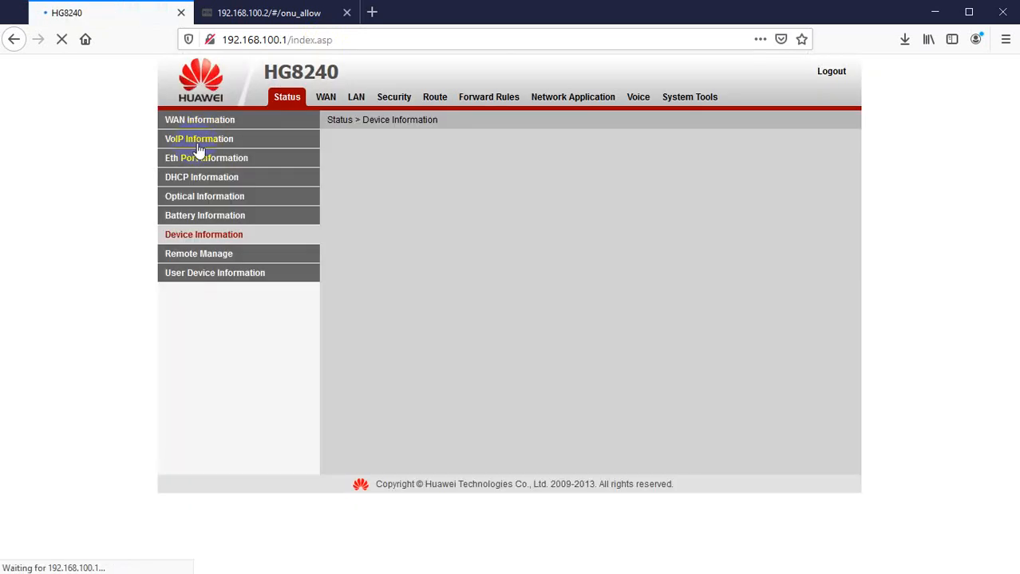
Reload the router address 192.168.100.1 without the index.asp path to return to the login page.
left_click(276, 42)
left_click(277, 40)
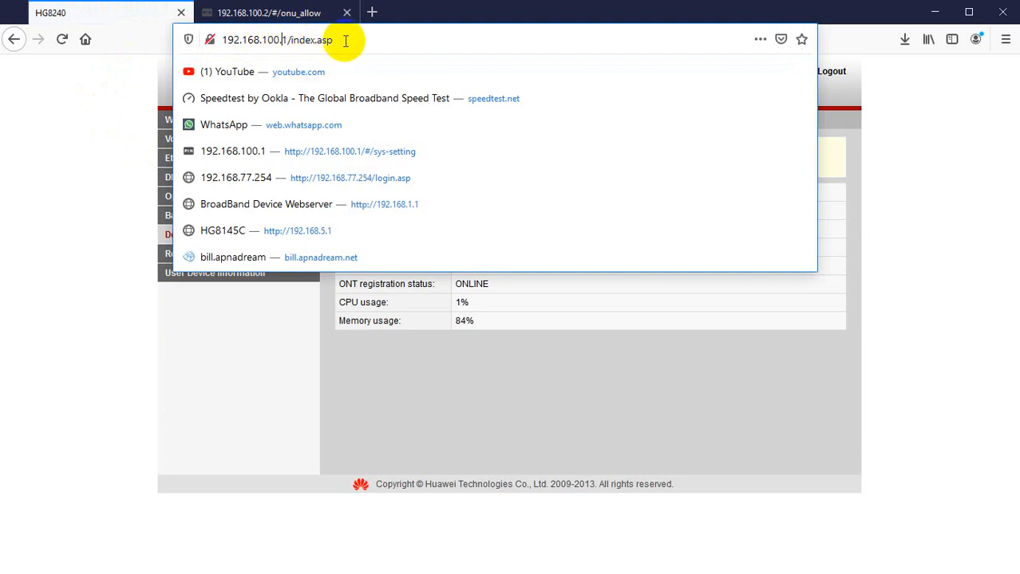
left_click(286, 39)
left_click_drag(286, 39, 374, 39)
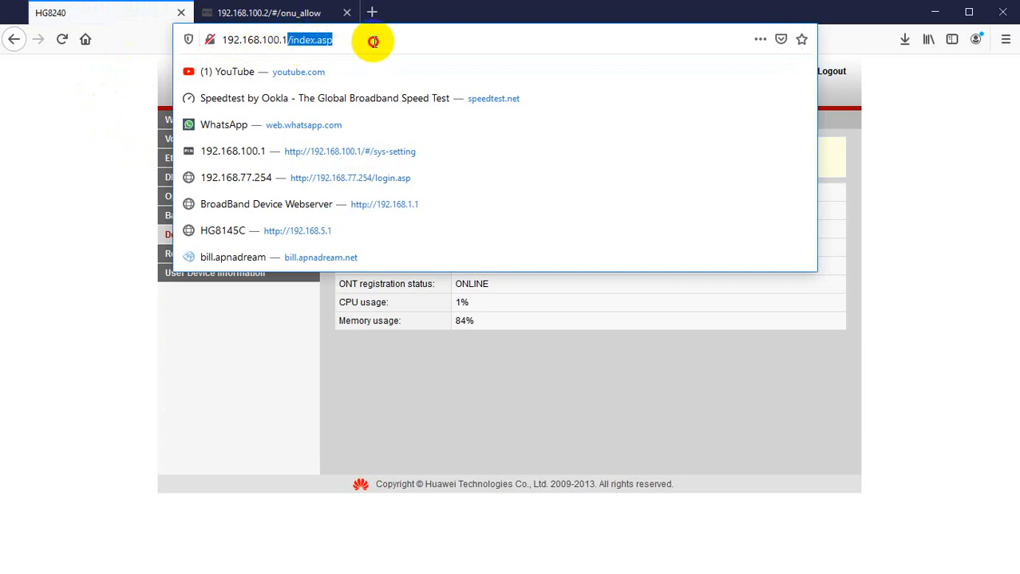
key("BackSpace")
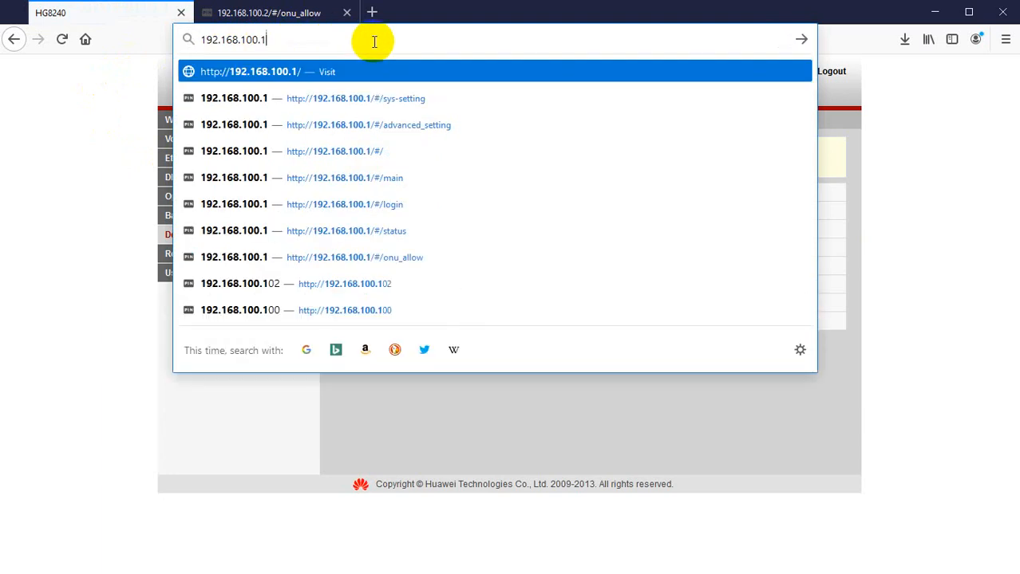
key("Return")
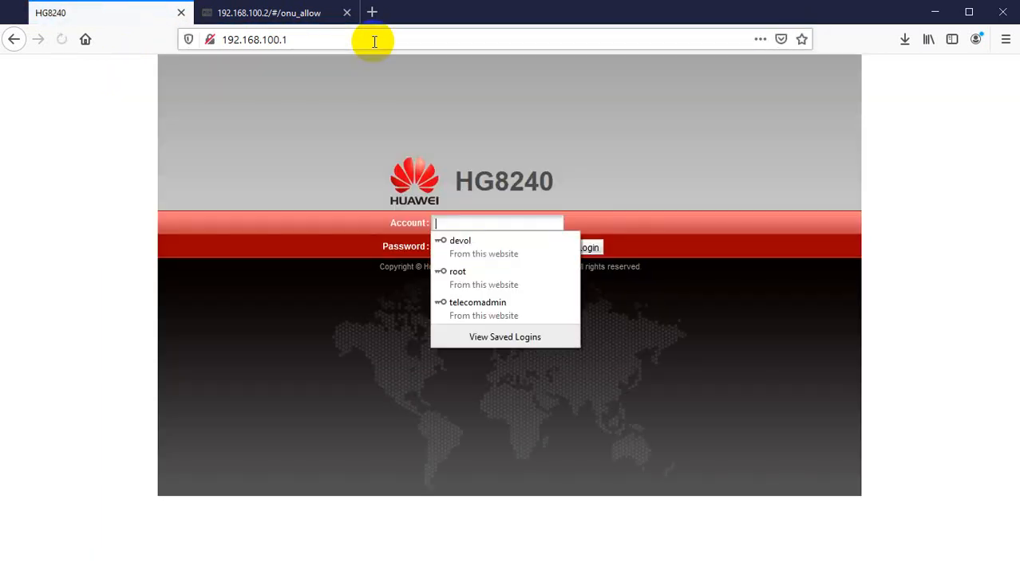
left_click(301, 40)
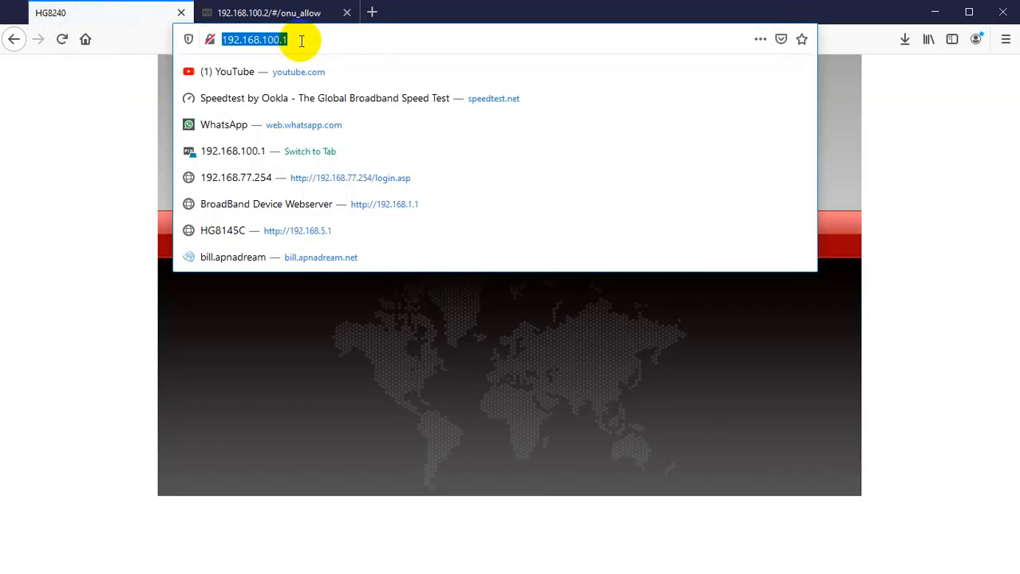
left_click(85, 147)
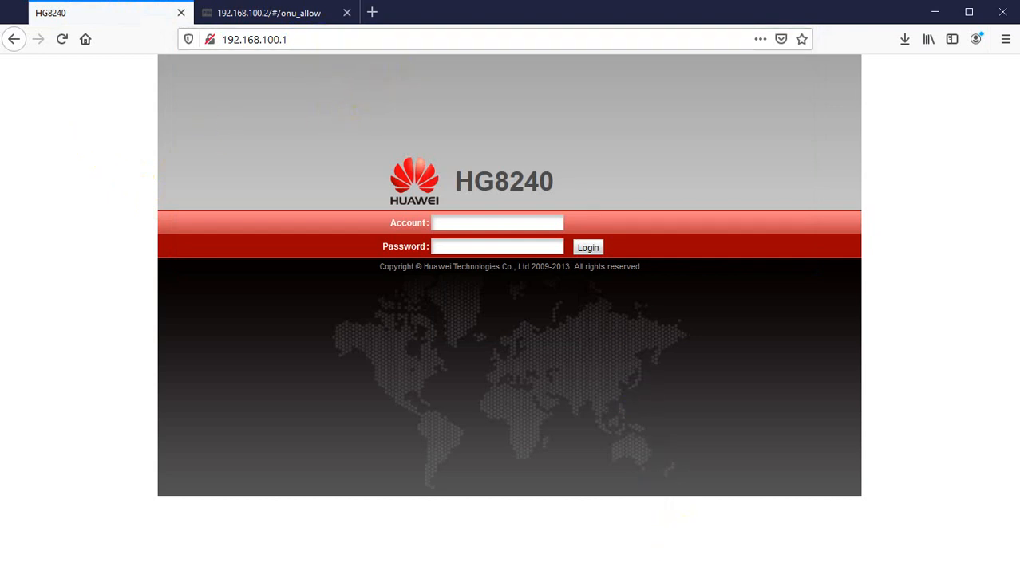
Open the ONU-2 adapter's IPv4 properties and switch to using a manually specified IP address.
left_click(630, 573)
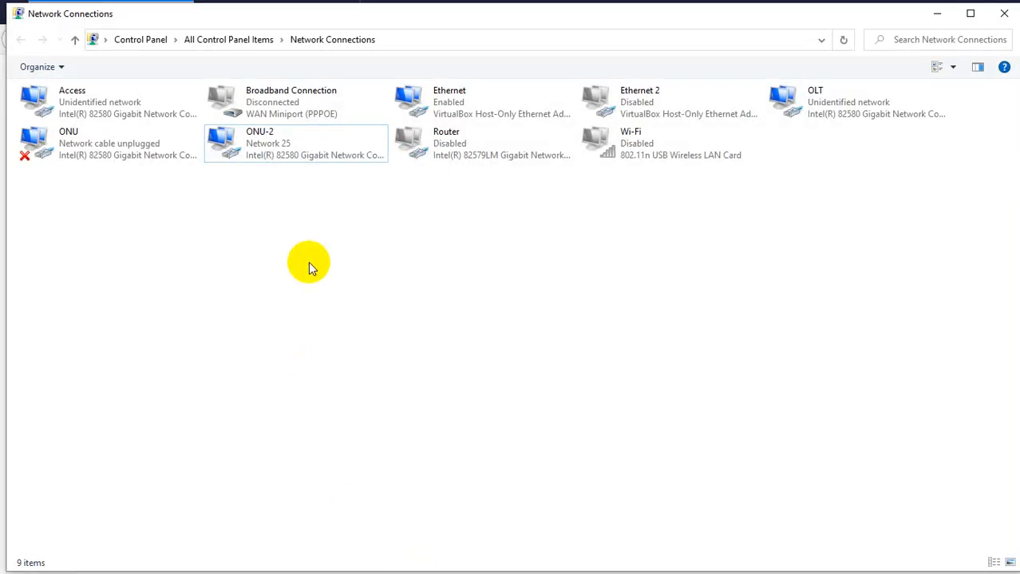
left_click(247, 146)
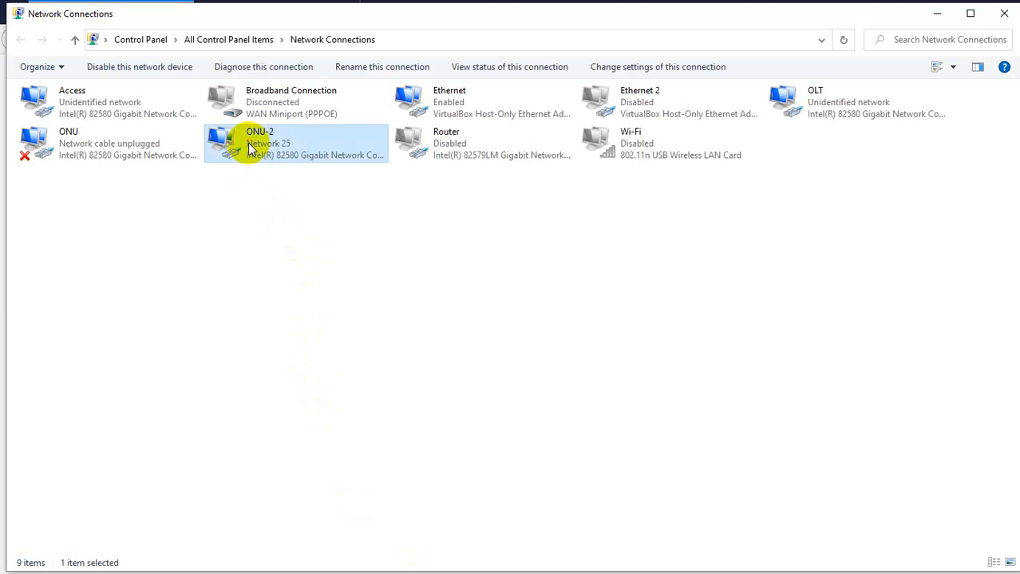
right_click(257, 150)
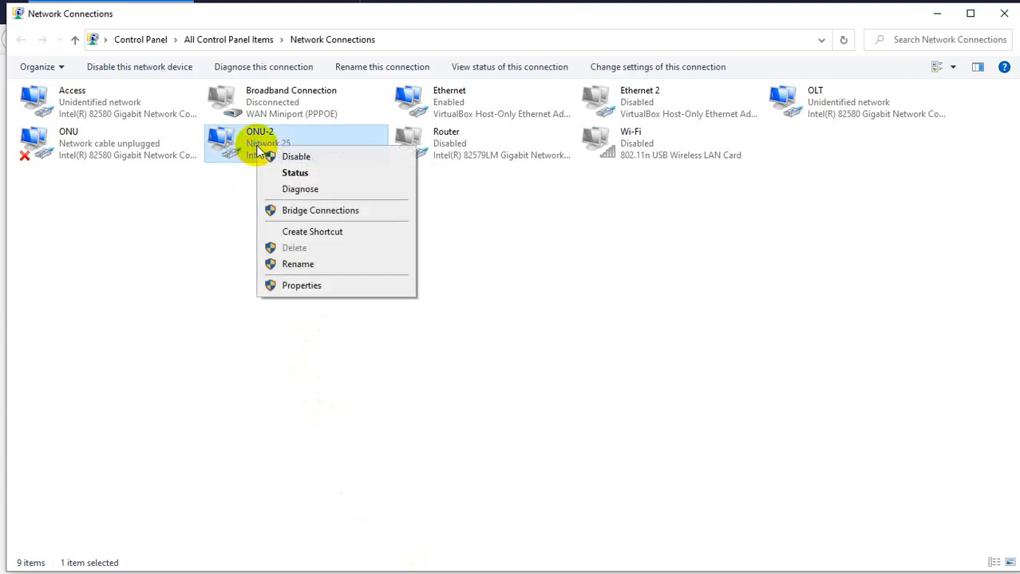
left_click(313, 287)
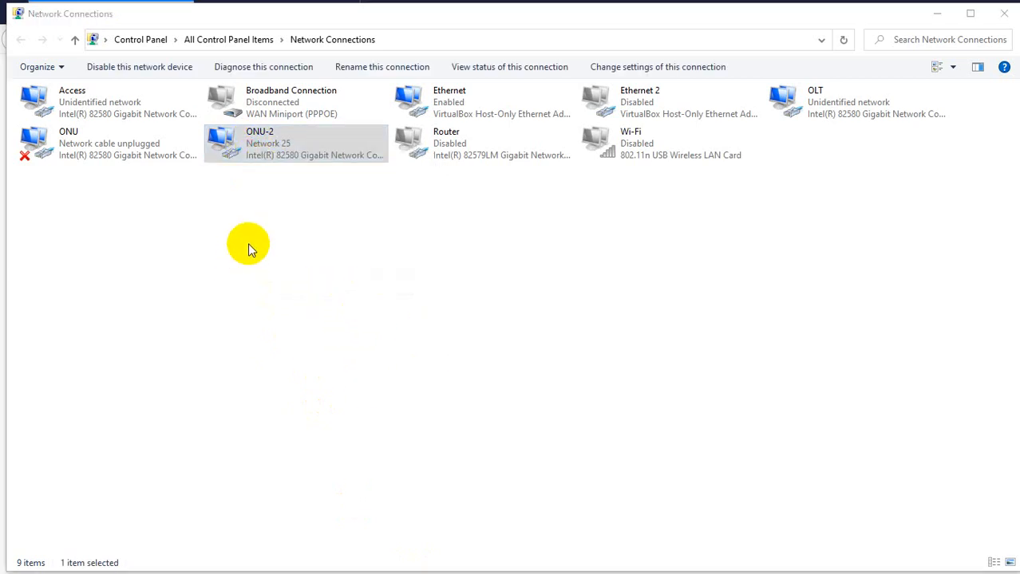
double_click(157, 249)
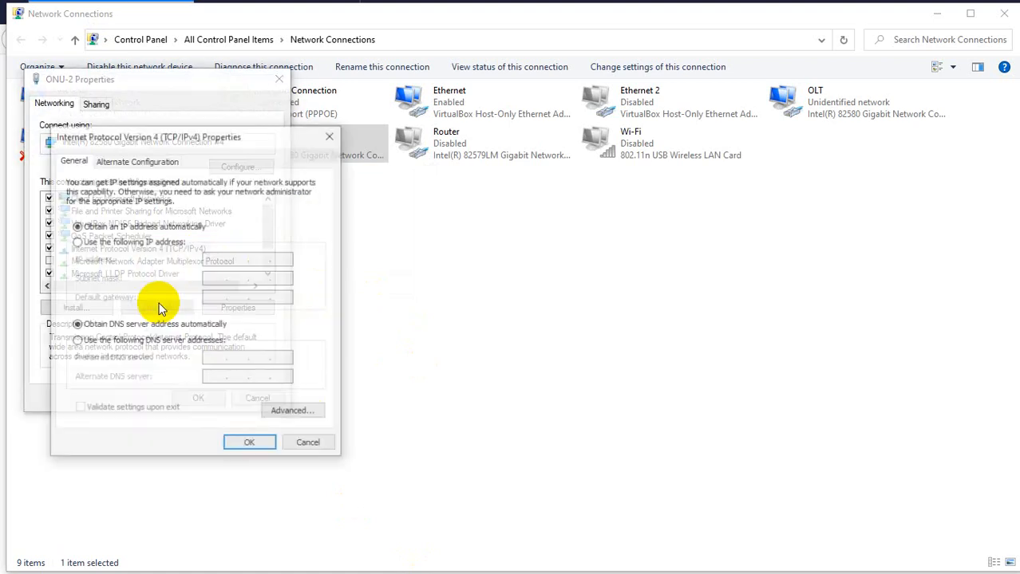
left_click(76, 242)
left_click(214, 259)
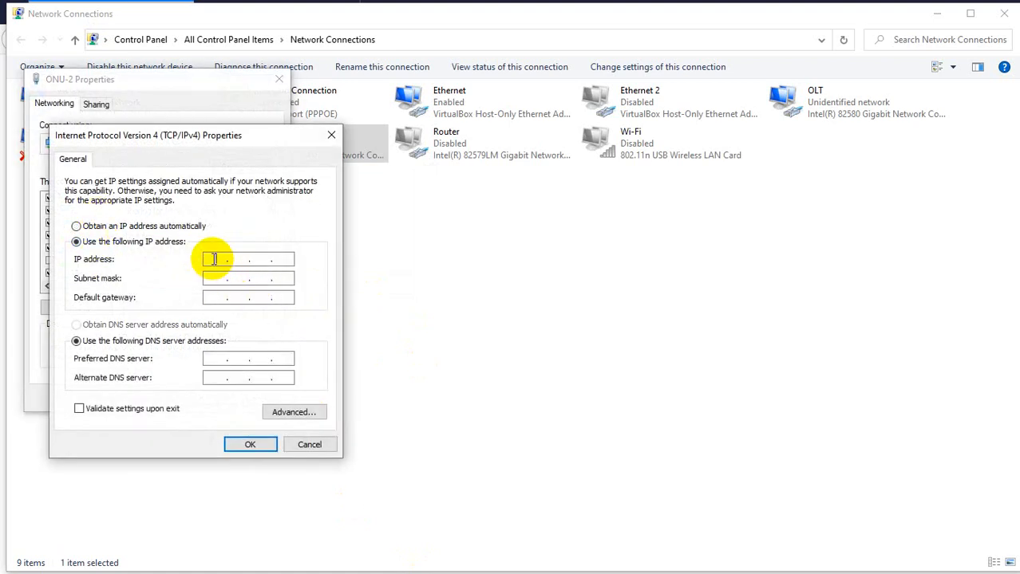
Set the adapter's IP address to 192.168.100.26 with subnet mask 255.255.255.0 and apply the settings.
type("192.168.100.26")
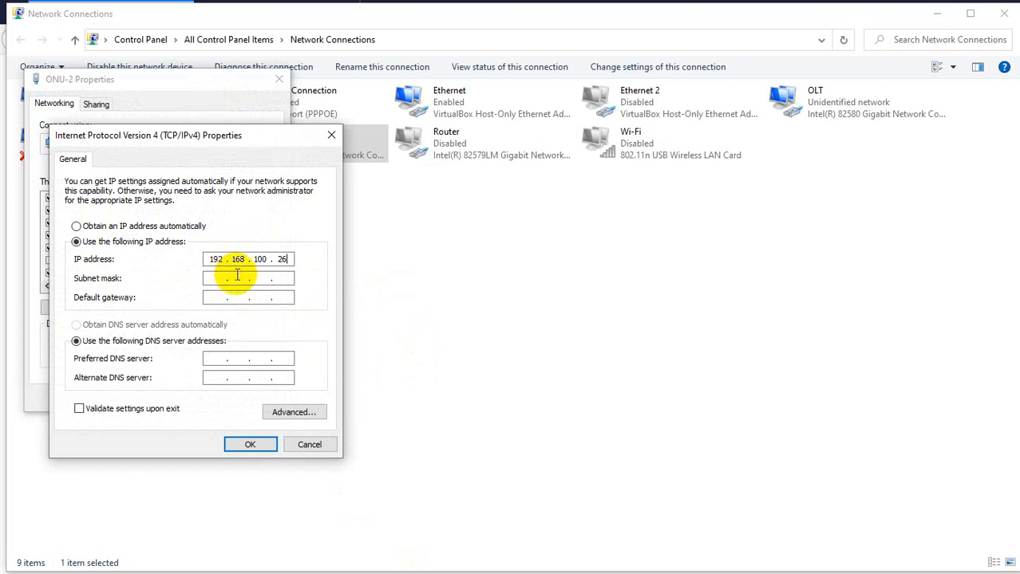
left_click(212, 278)
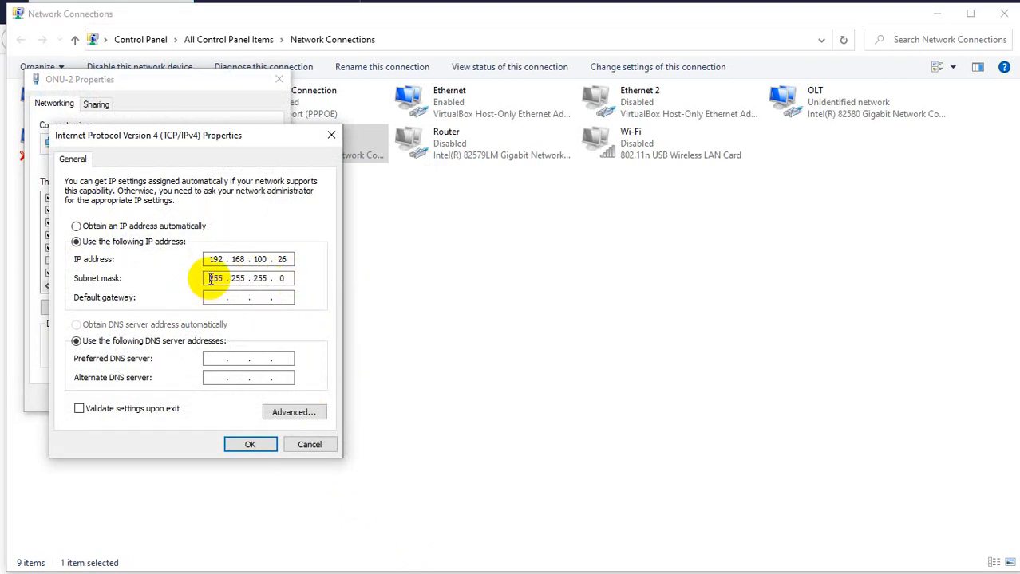
left_click(249, 445)
left_click(197, 398)
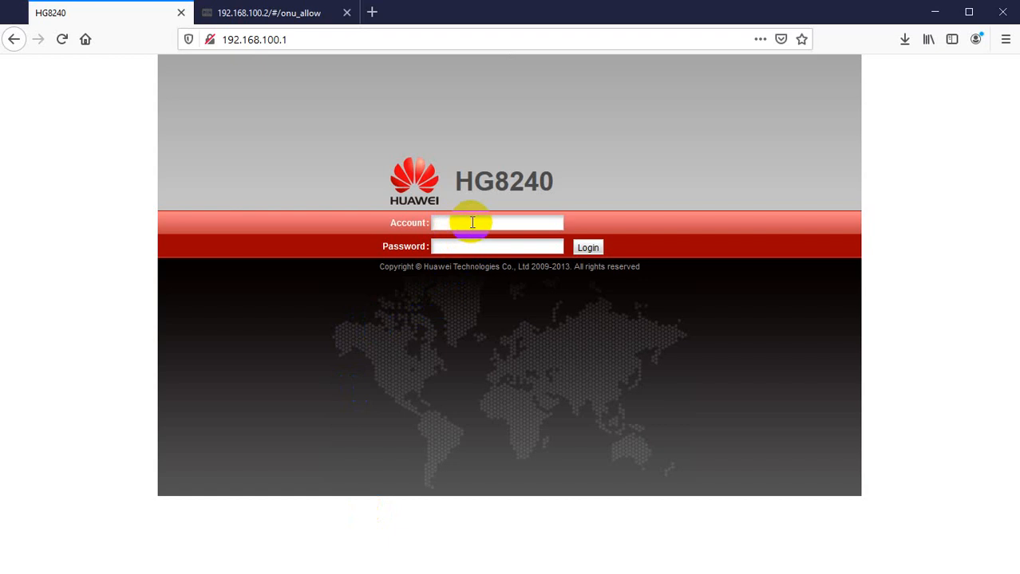
Return to the browser and reload the router login page at 192.168.100.1.
left_click(471, 222)
left_click(250, 163)
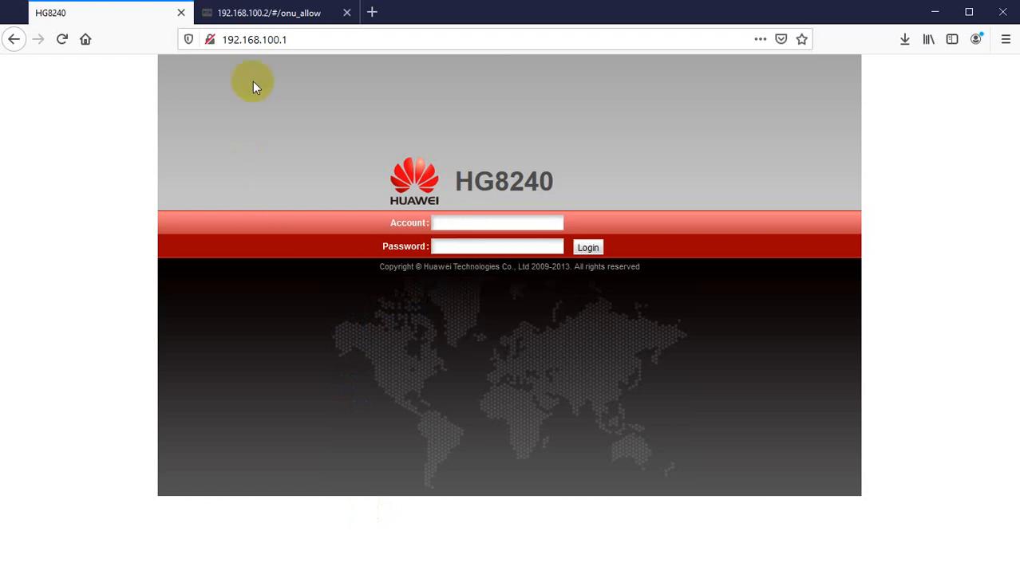
left_click(243, 39)
left_click(247, 41)
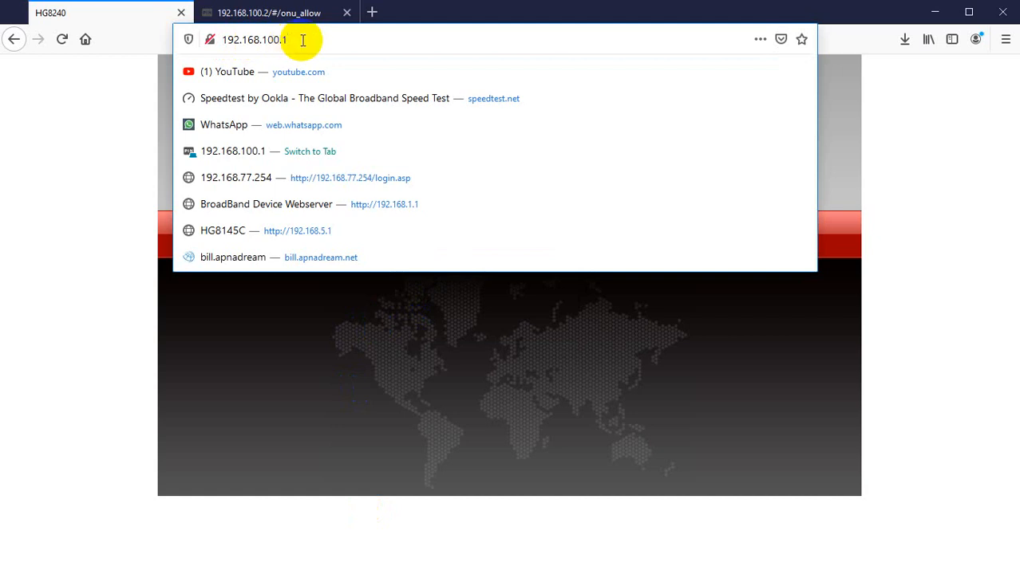
key("Return")
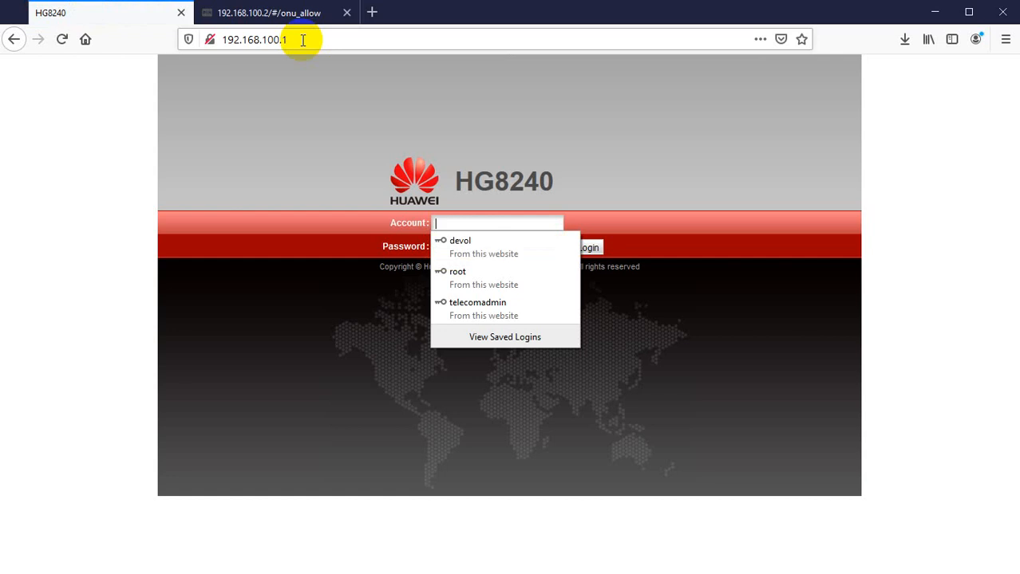
key("F5")
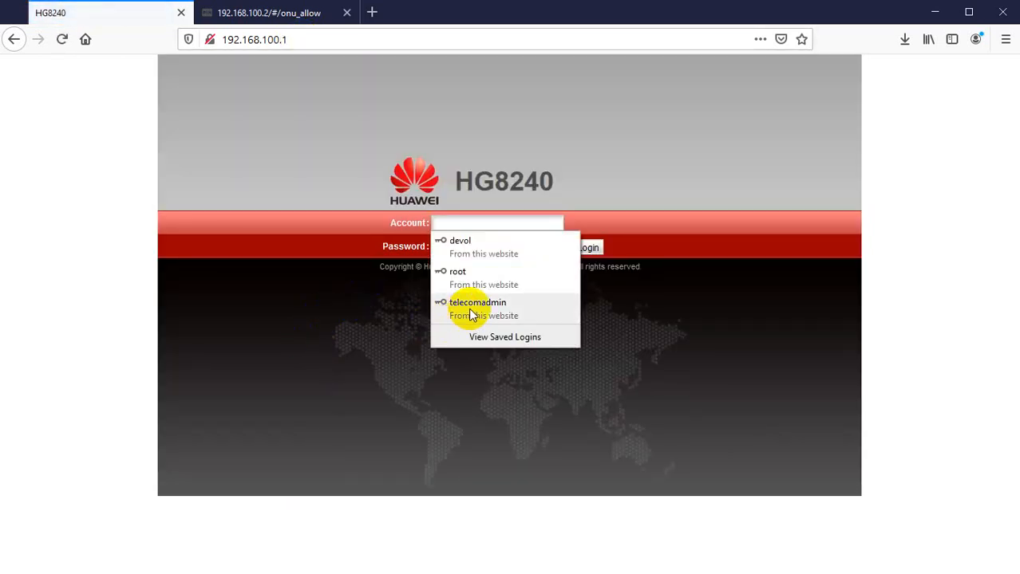
Log in with the saved telecomadmin account and its stored password.
left_click(472, 308)
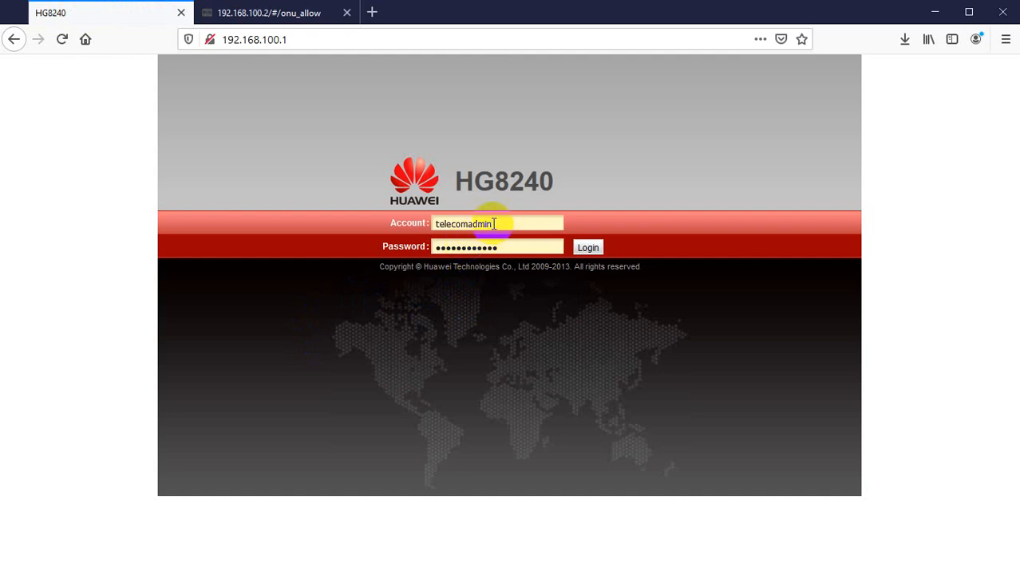
left_click(493, 224)
left_click(494, 224)
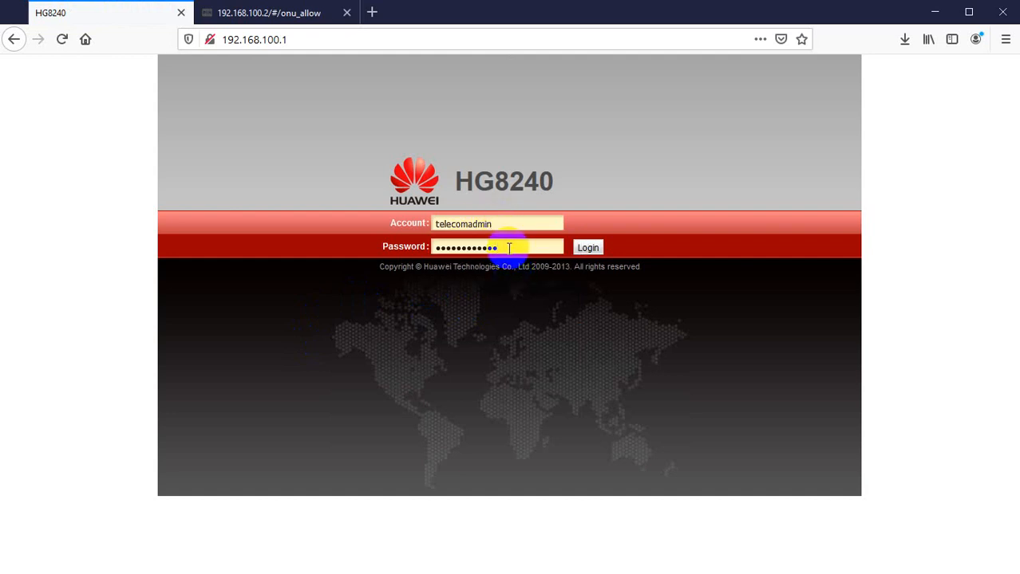
left_click(523, 248)
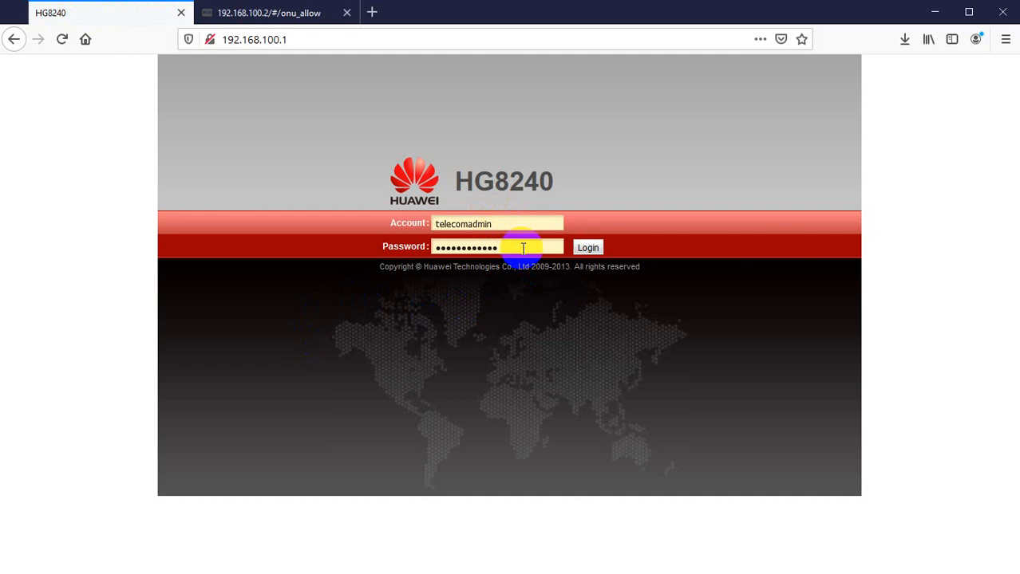
left_click(588, 249)
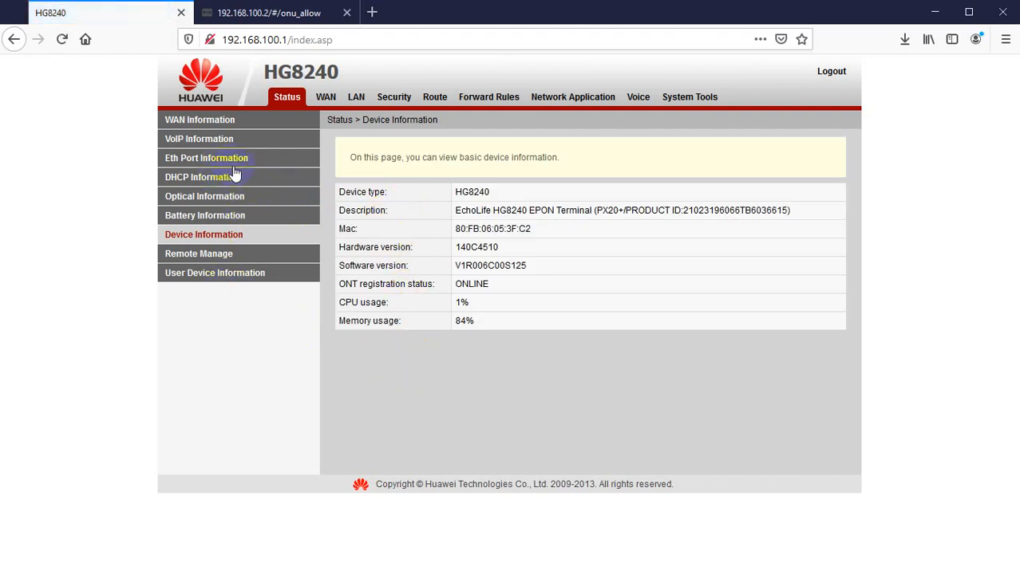
Open the router's Optical Information status page.
left_click(194, 201)
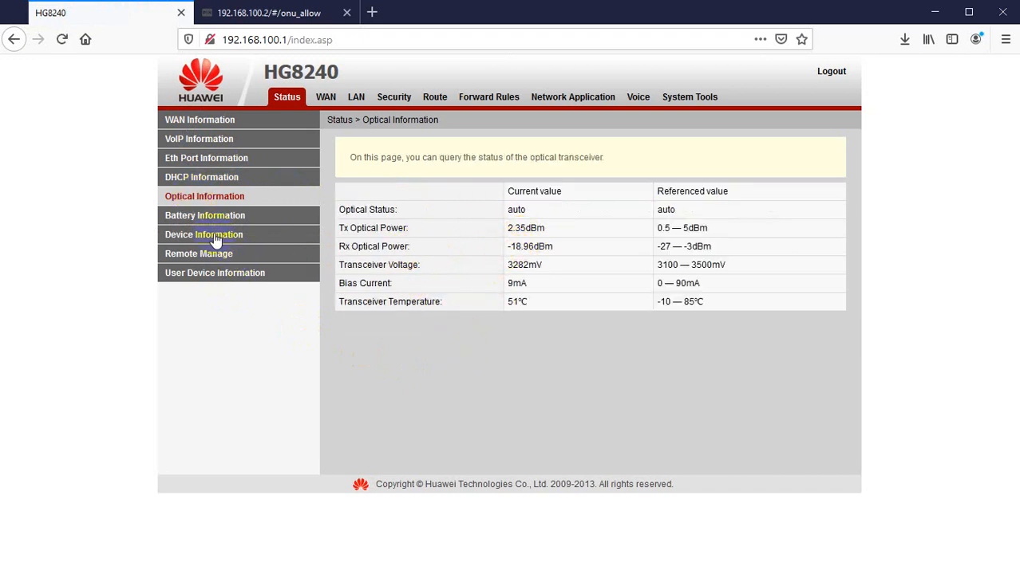
Refresh the Optical Information page and compare the Tx, Rx, voltage, bias and temperature readings with their referenced values.
left_click(302, 99)
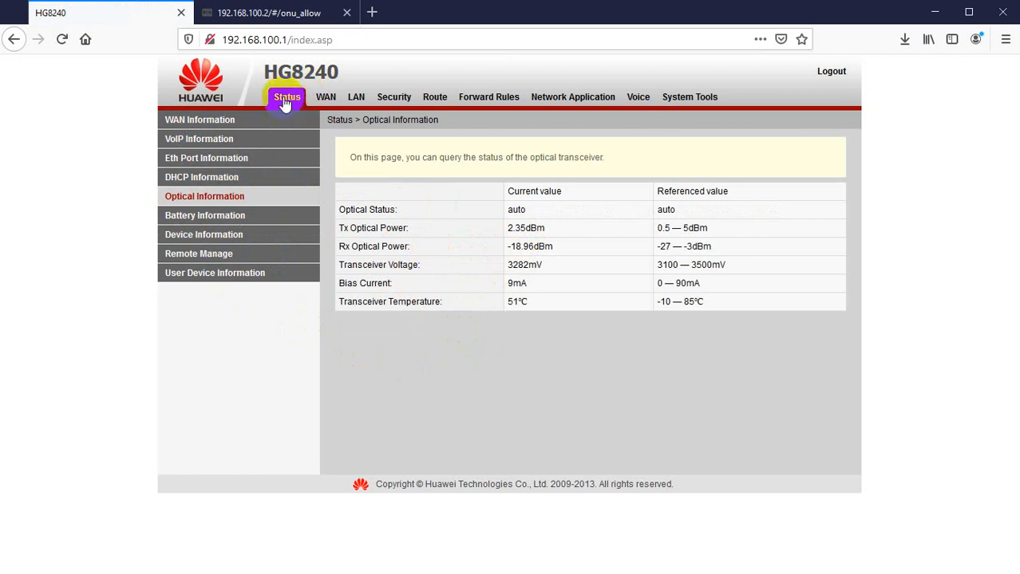
left_click(206, 199)
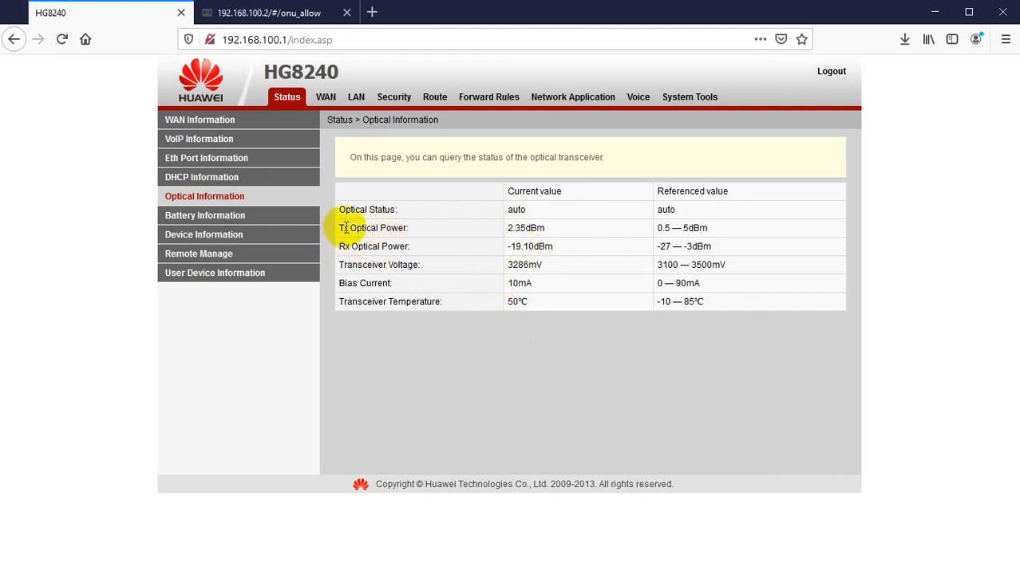
left_click_drag(342, 228, 549, 233)
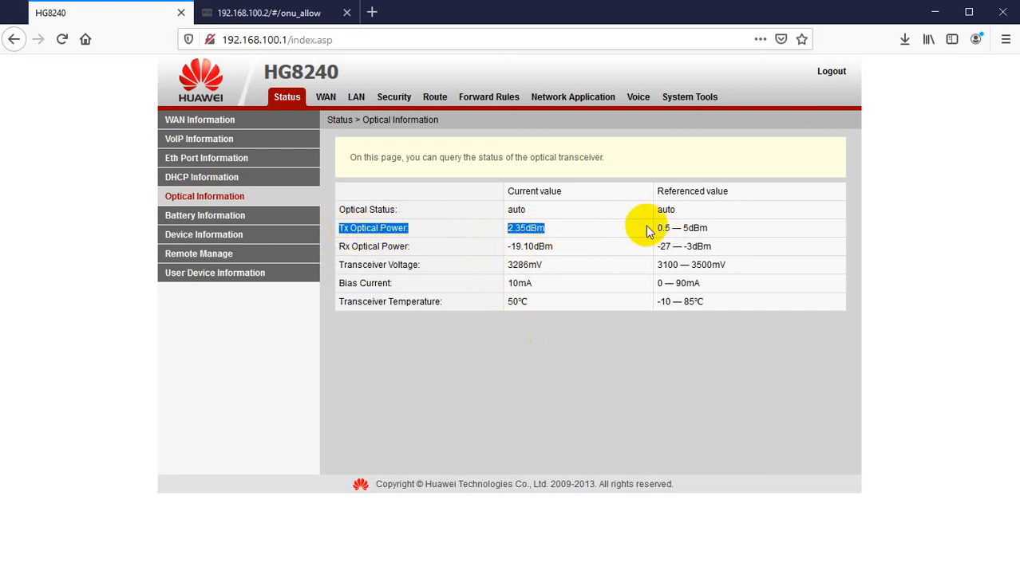
left_click_drag(658, 230, 722, 232)
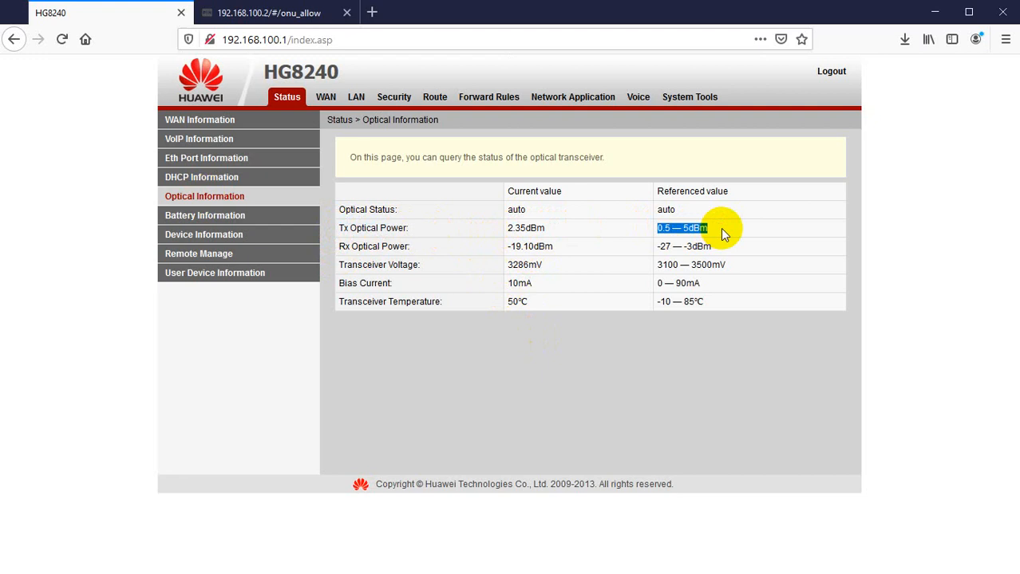
left_click(713, 232)
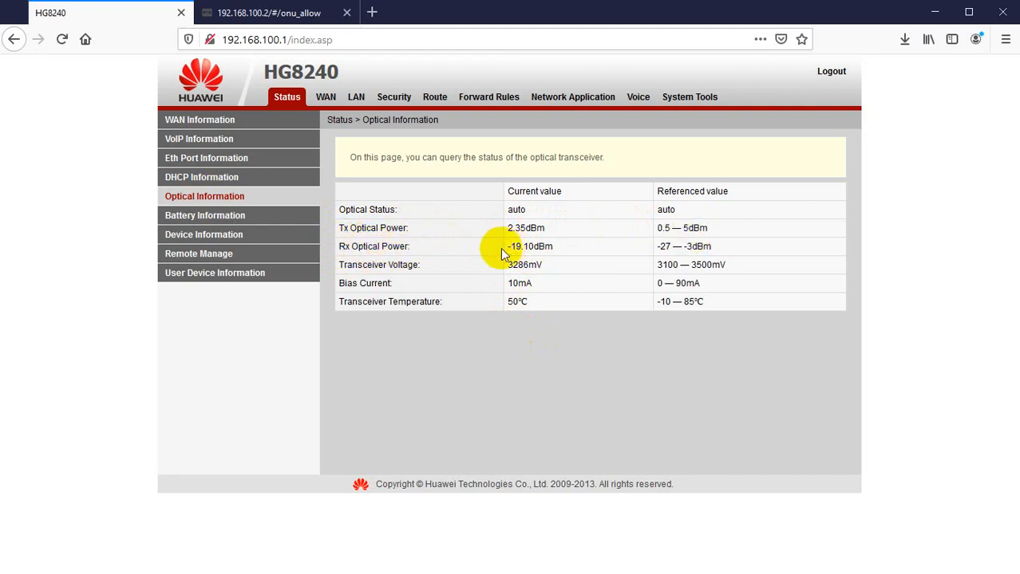
left_click_drag(505, 249, 569, 247)
left_click(576, 257)
left_click_drag(702, 251, 730, 251)
left_click(729, 246)
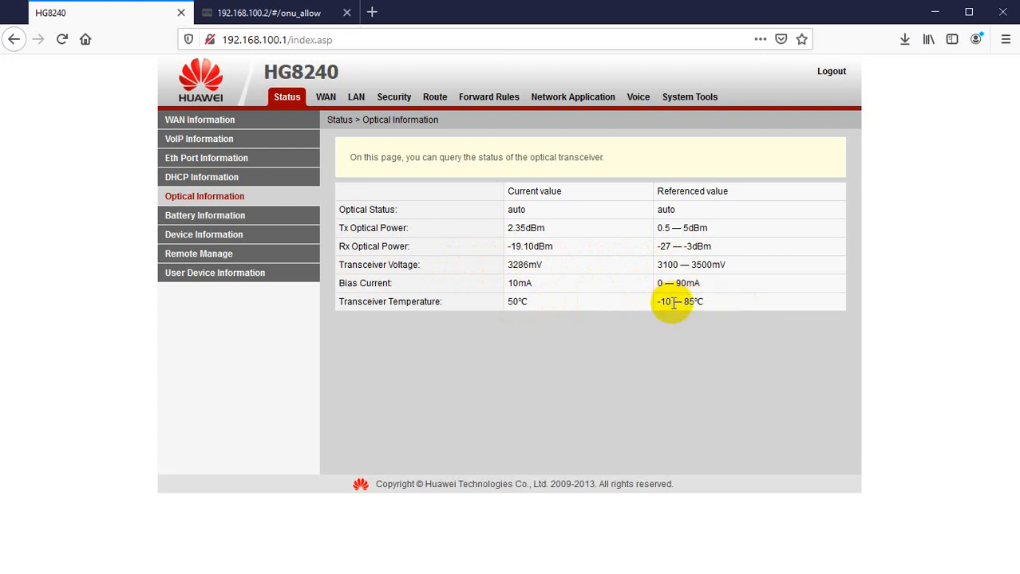
left_click_drag(503, 300, 524, 304)
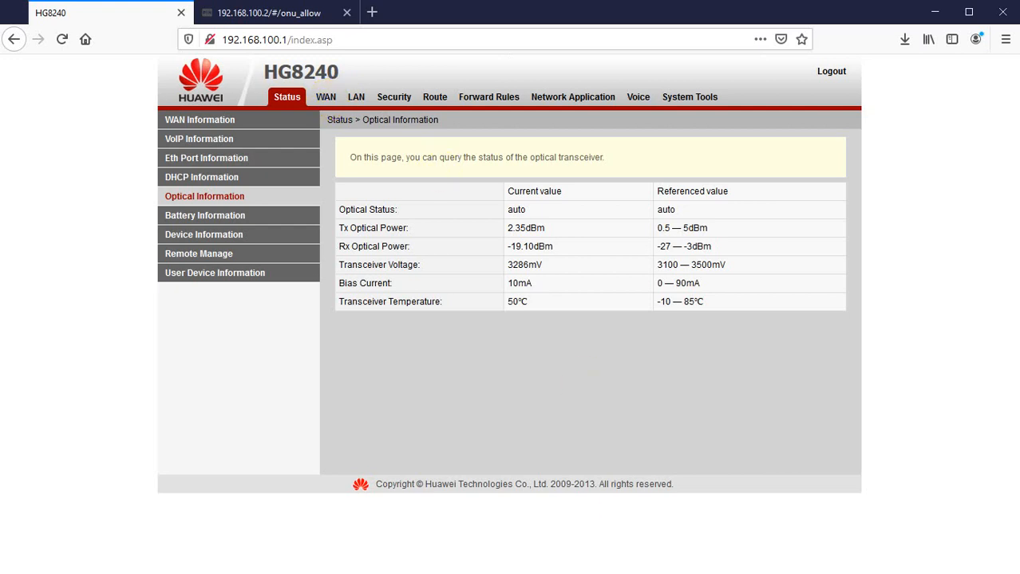
Switch to WinBox, move its window, and bring up the PPP window's PPPoE Servers and Secrets lists.
left_click(666, 550)
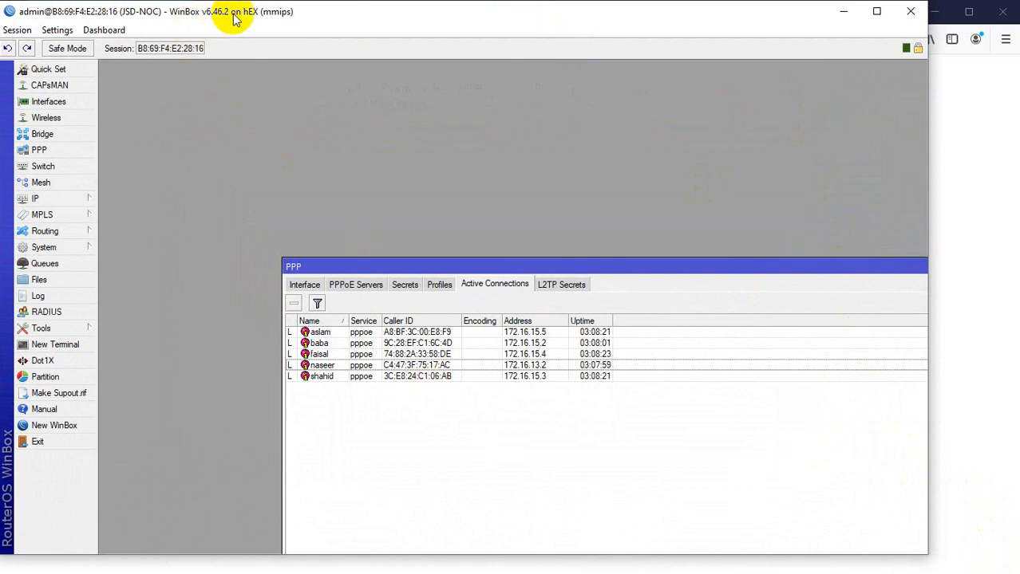
left_click_drag(237, 19, 232, 1)
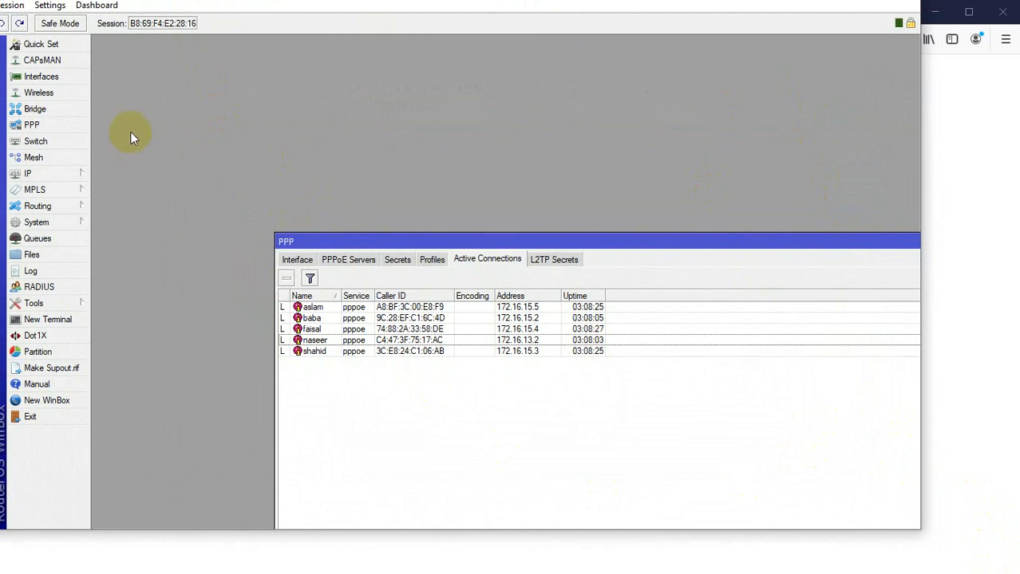
left_click_drag(293, 1, 302, 1)
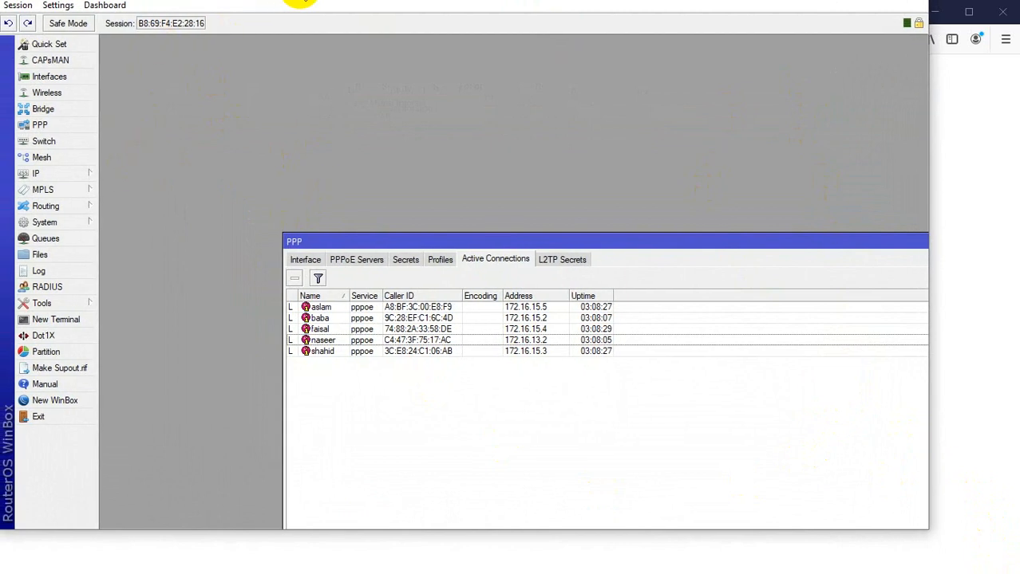
left_click(24, 125)
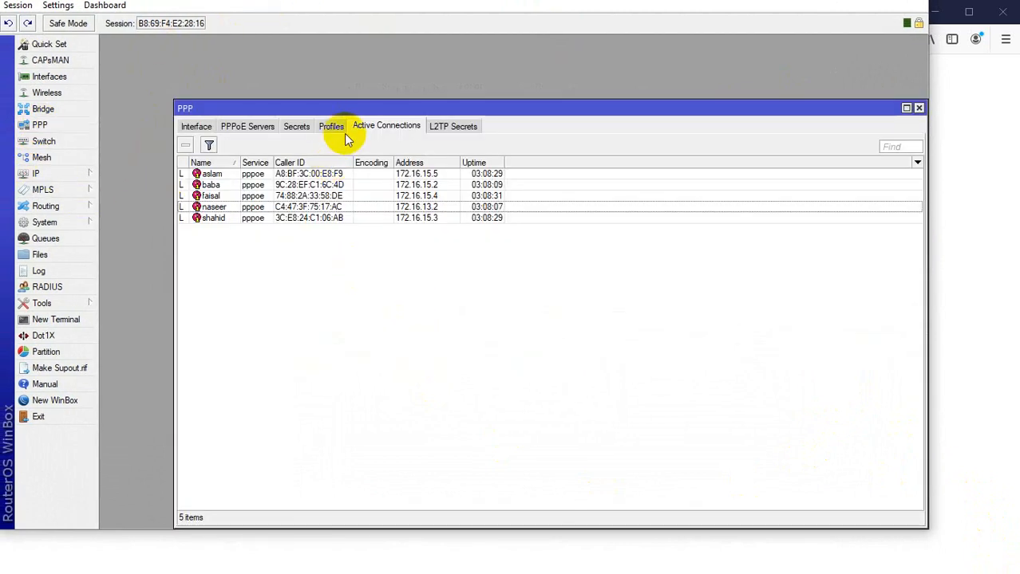
left_click(229, 126)
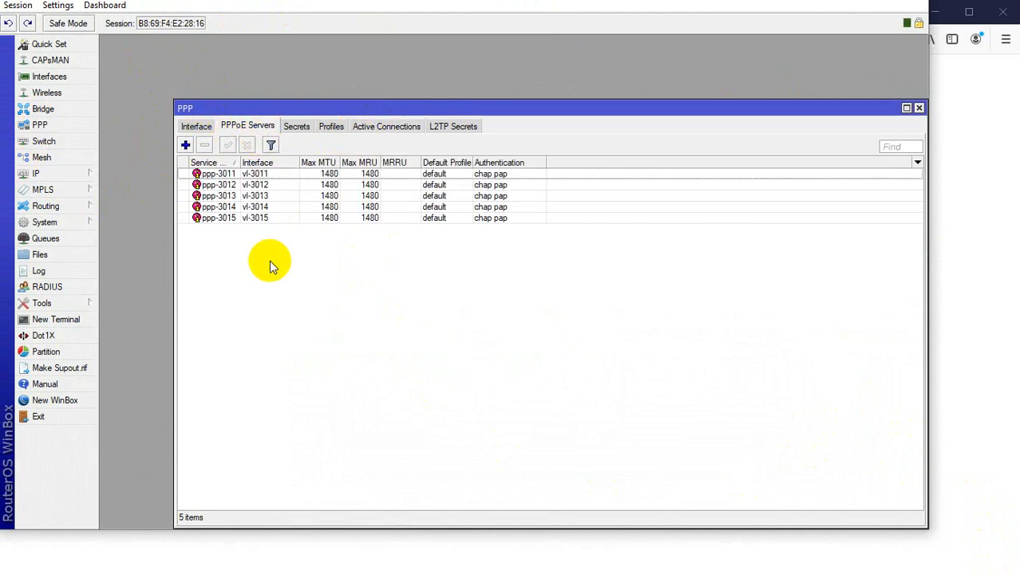
left_click(295, 130)
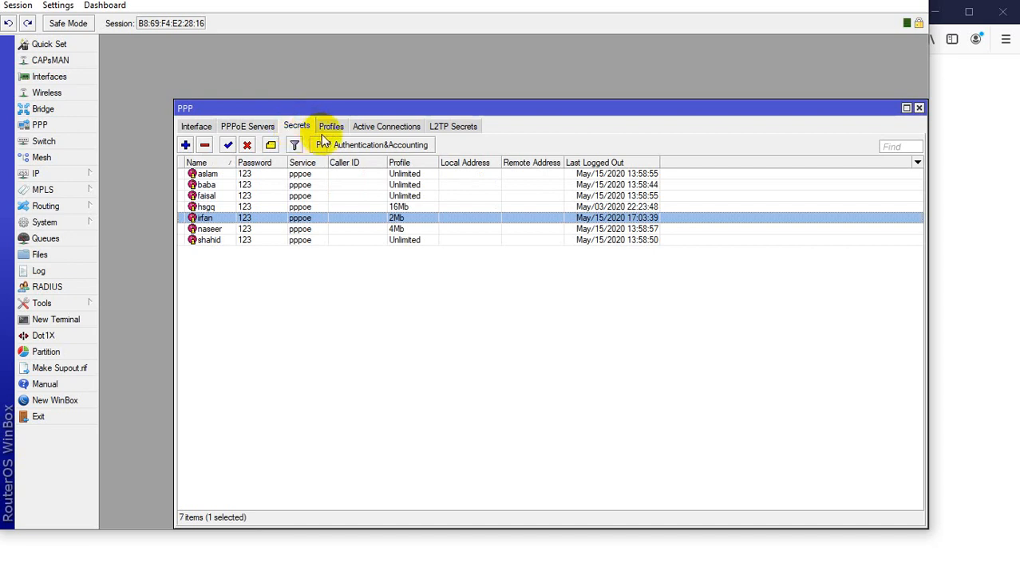
Browse the PPP Secrets, Profiles and Active Connections lists, selecting individual user entries.
left_click(332, 127)
left_click(294, 129)
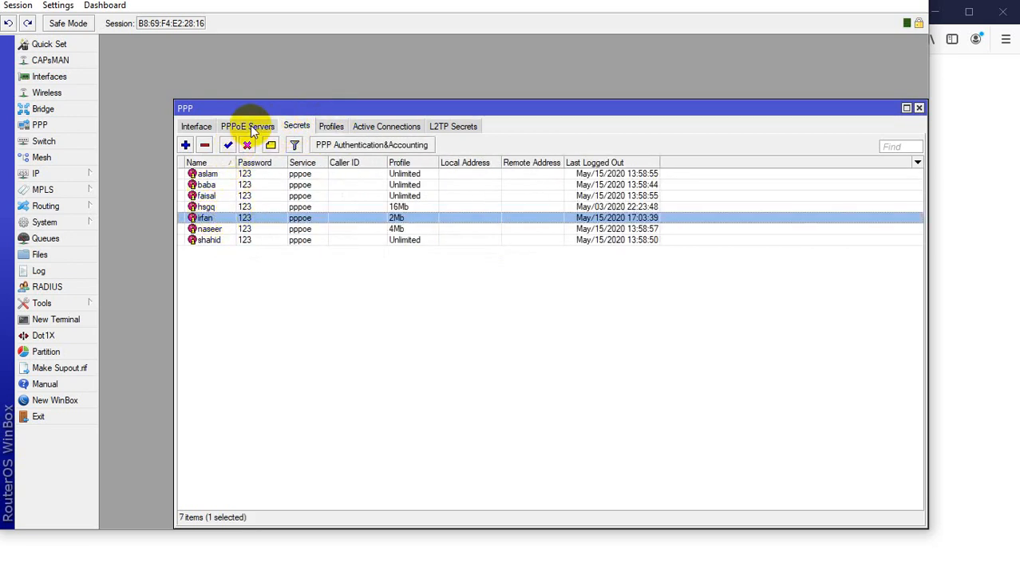
left_click(363, 128)
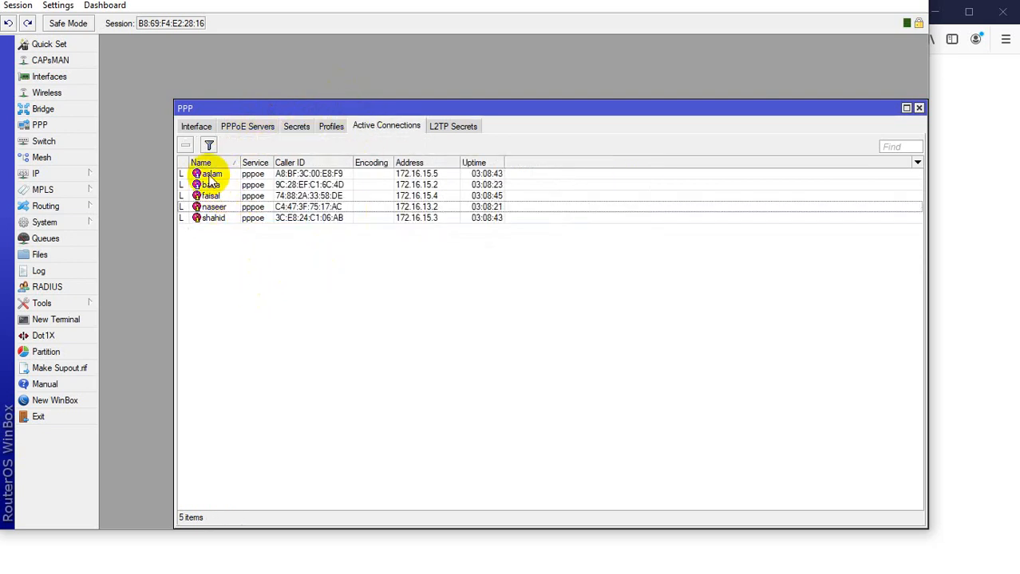
left_click(295, 127)
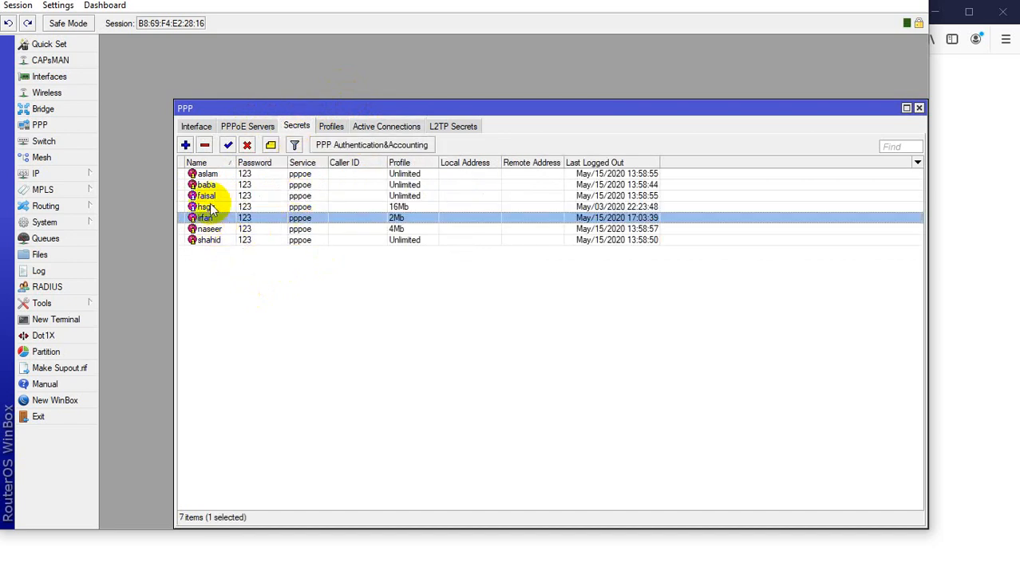
left_click(205, 230)
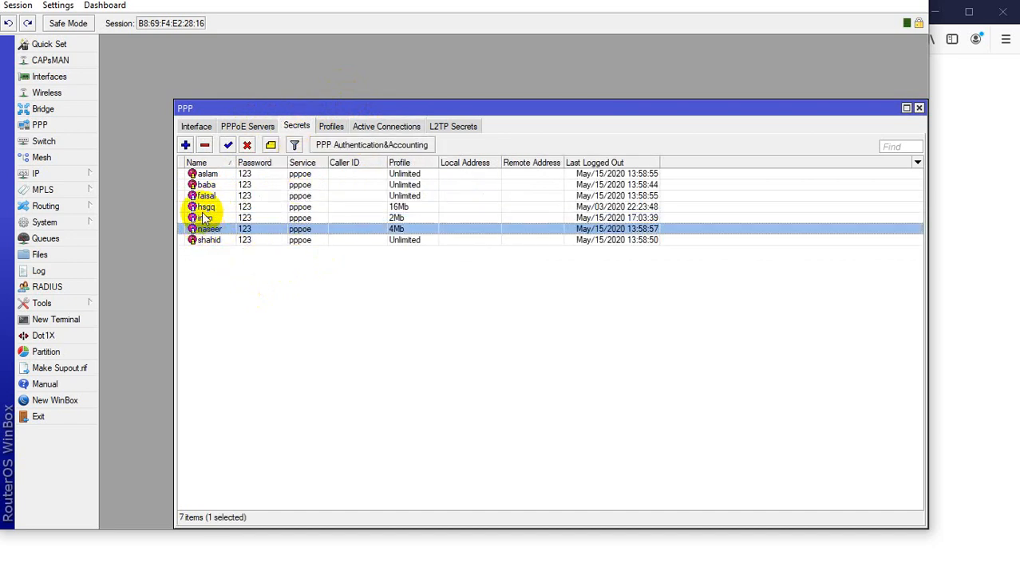
left_click(203, 220)
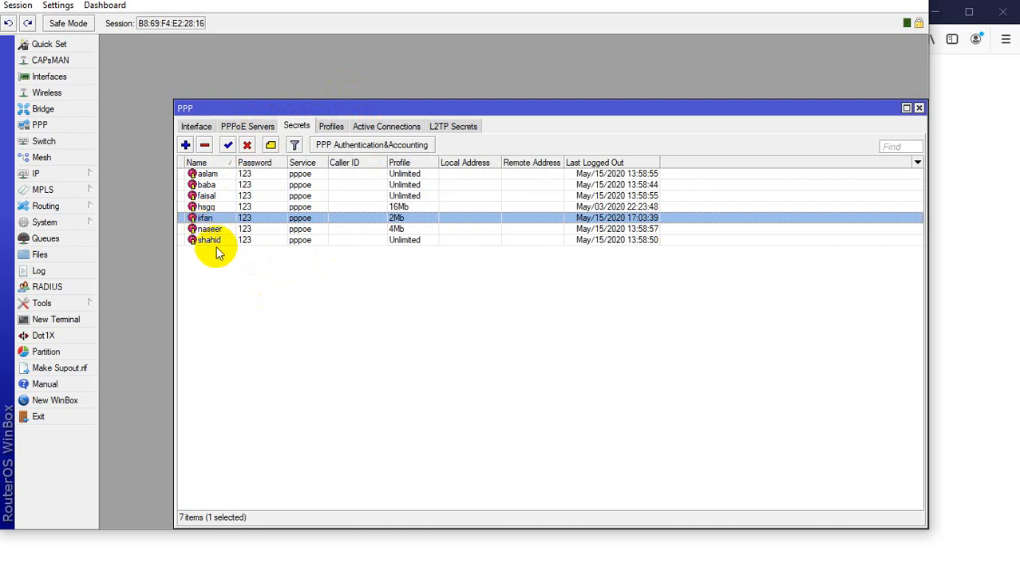
left_click(234, 308)
left_click(203, 220)
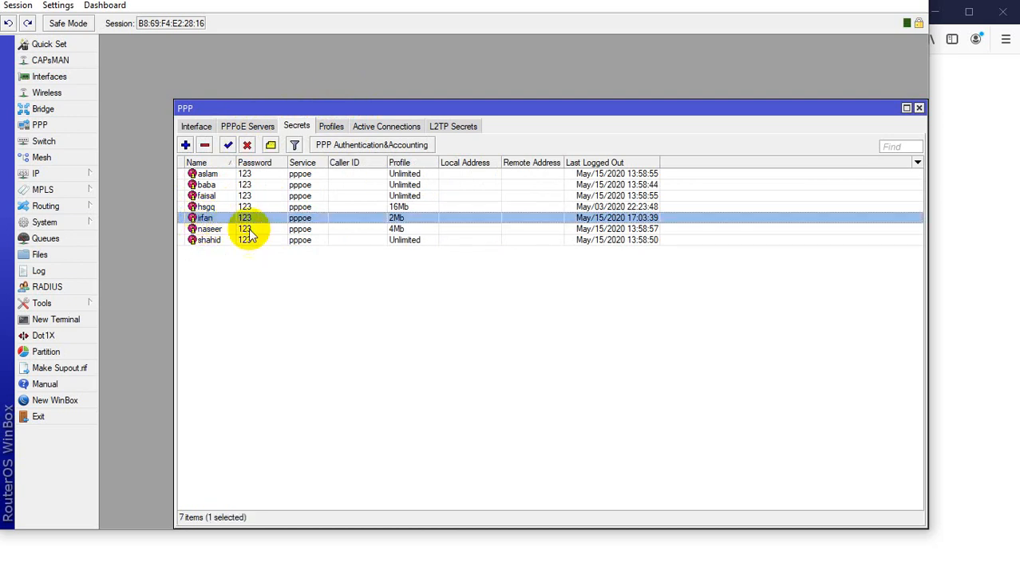
left_click(370, 126)
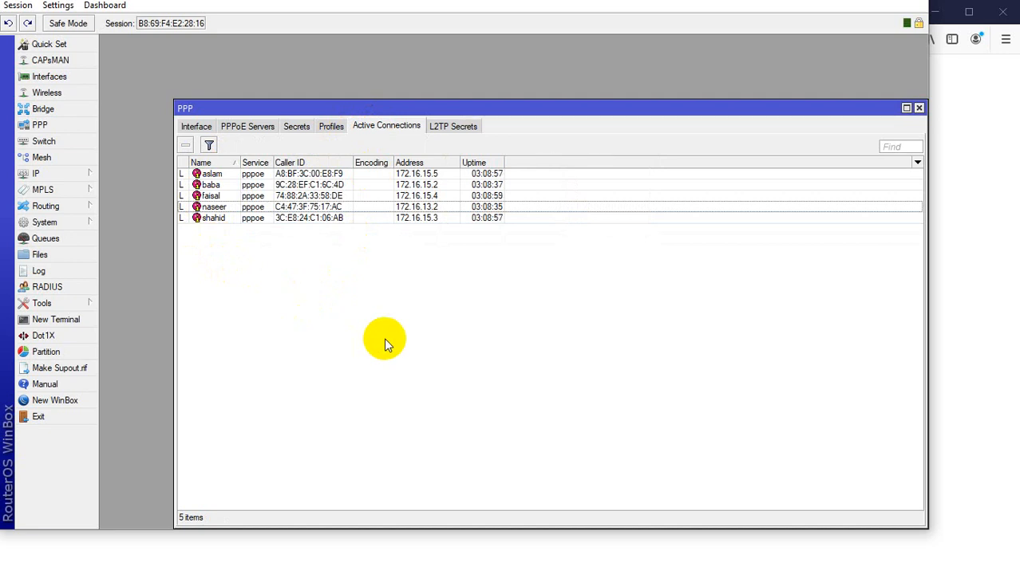
left_click(213, 199)
left_click(213, 209)
left_click(261, 318)
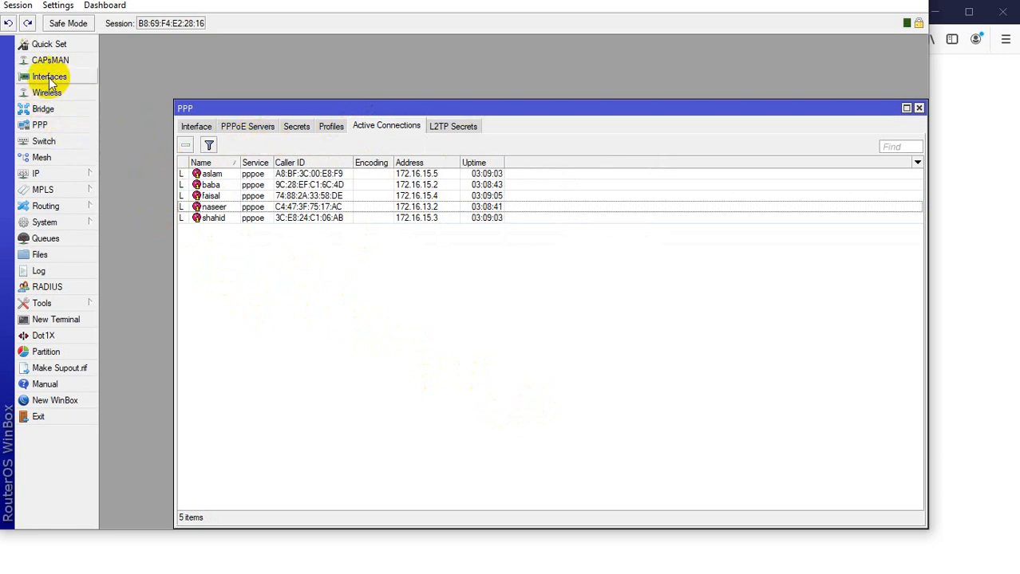
Open the interface list and select the vl-12 VLAN interface.
left_click(51, 82)
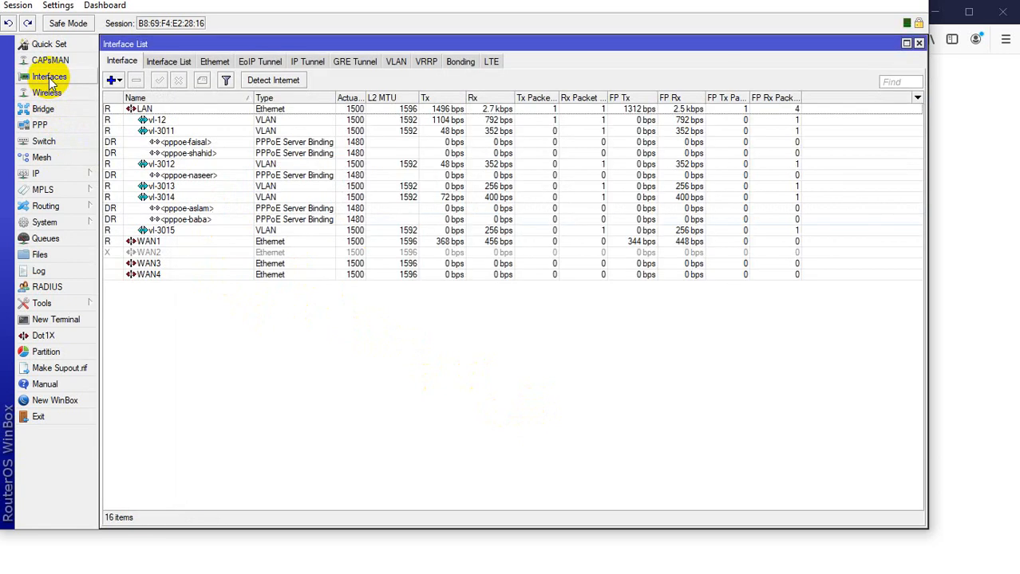
left_click(169, 380)
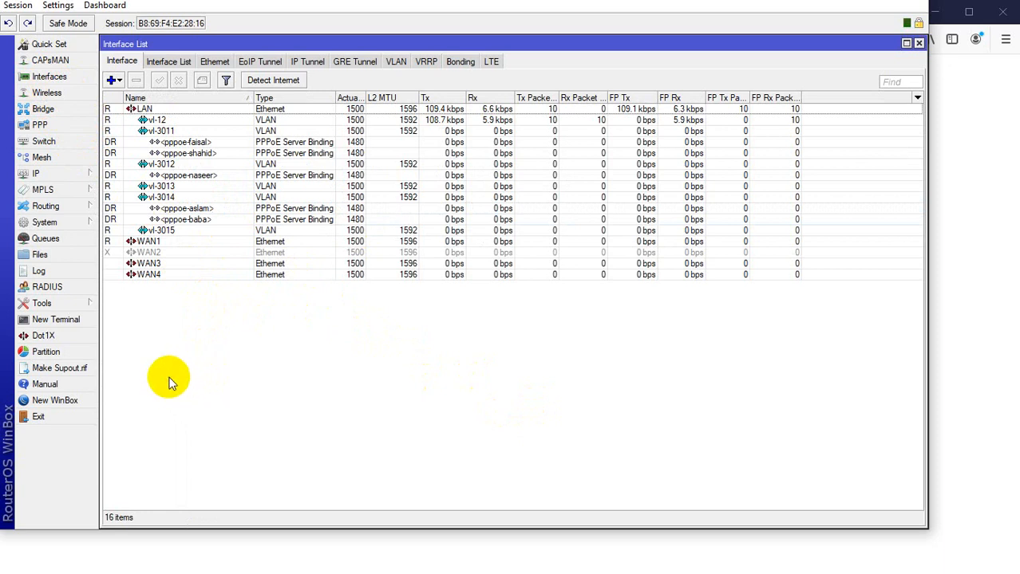
left_click(156, 120)
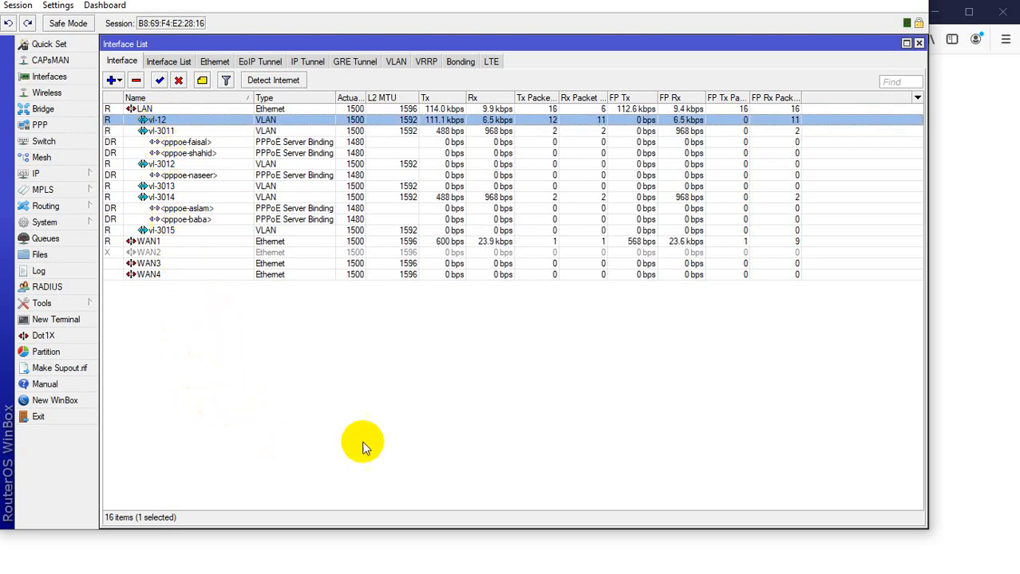
Switch to the browser's OLT tab at 192.168.100.2 and log in with the saved root credentials.
left_click(440, 573)
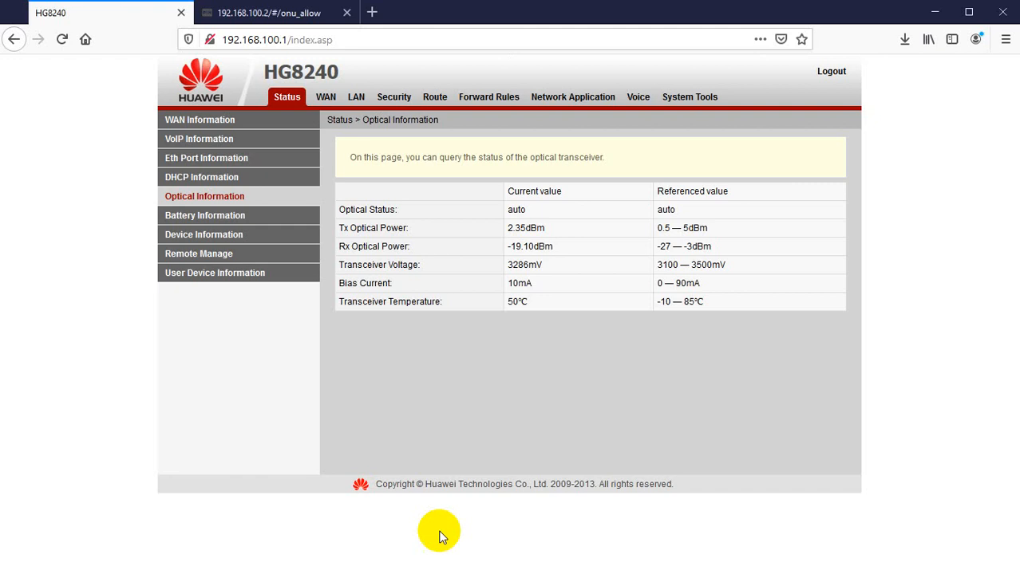
left_click(246, 14)
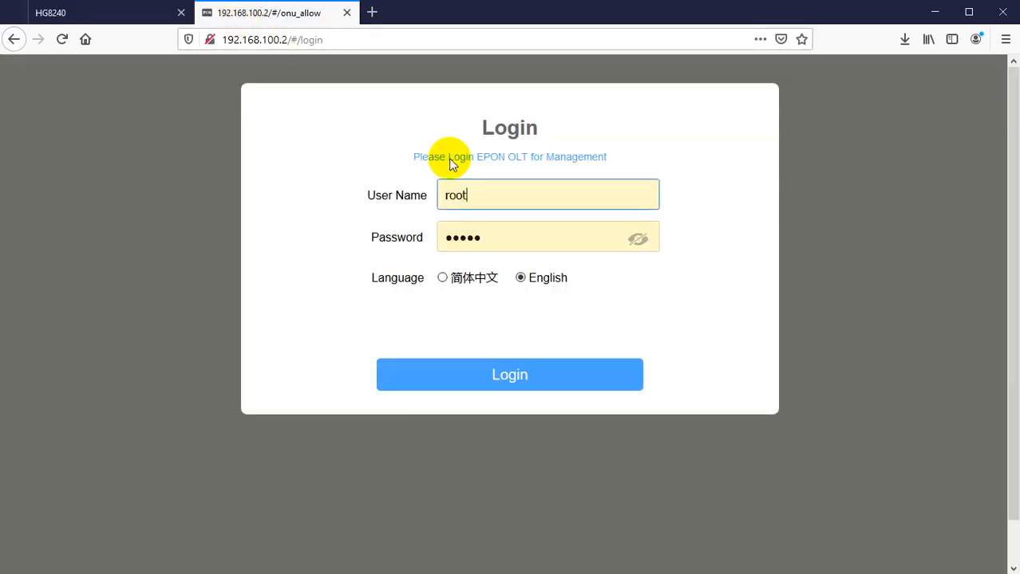
left_click(496, 385)
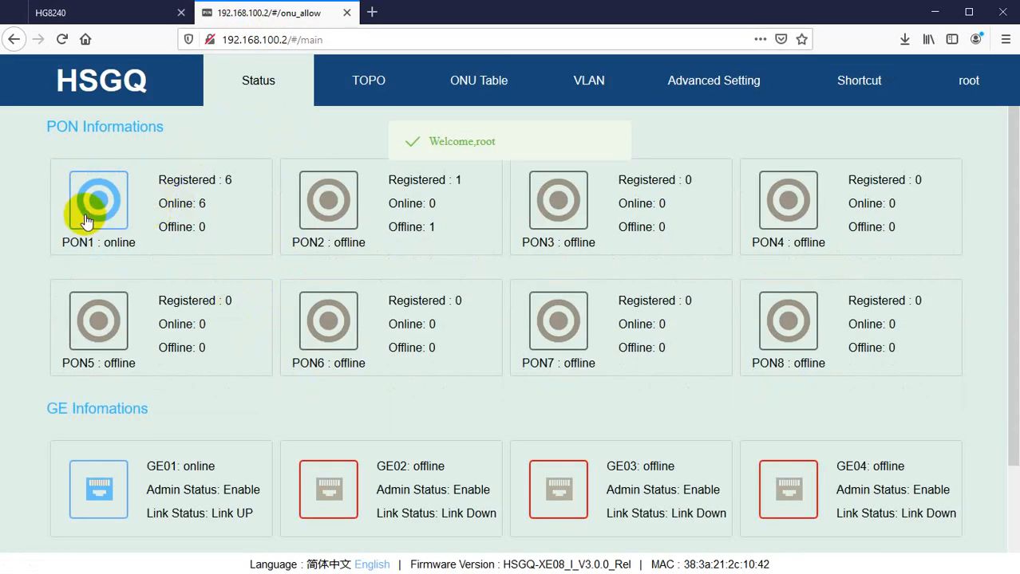
Open Advanced Setting and view the Port VLAN page under Switch Port.
left_click(86, 220)
left_click(714, 81)
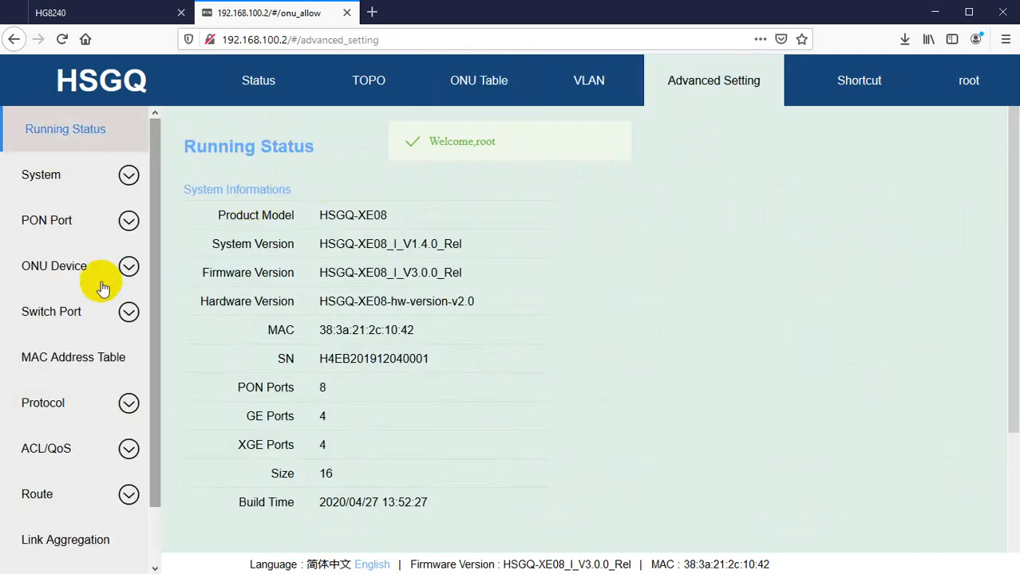
left_click(56, 320)
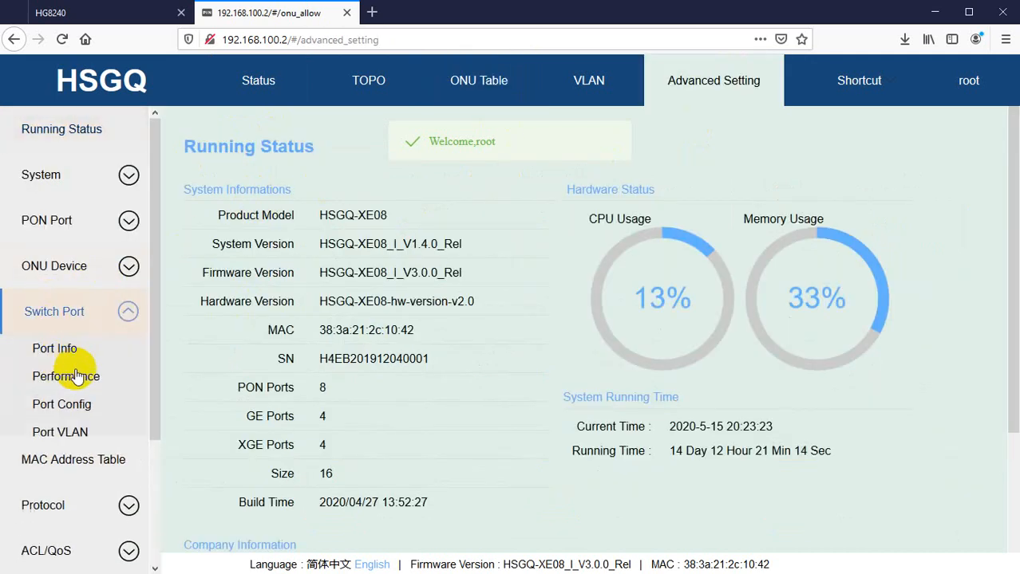
left_click(51, 440)
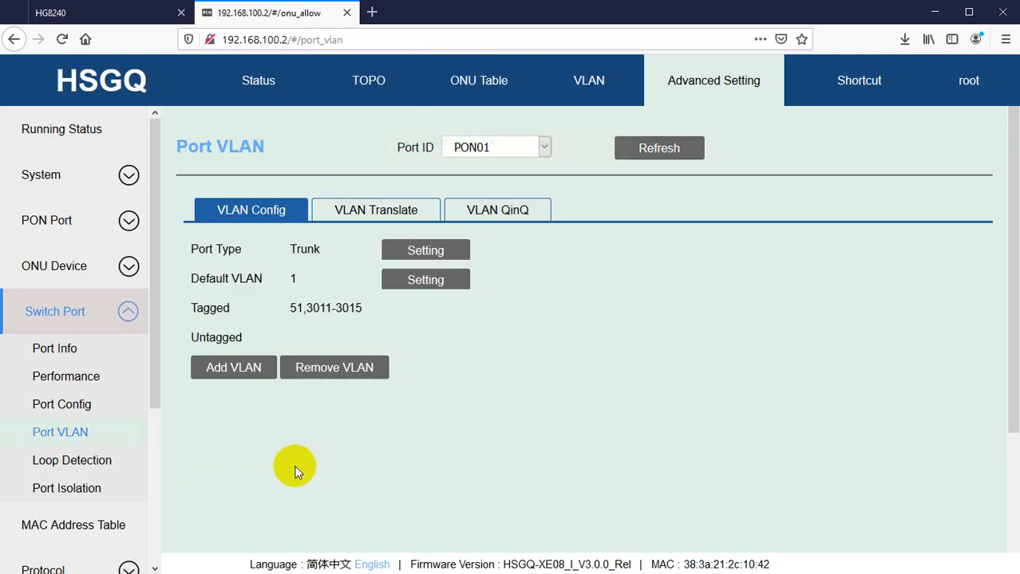
Visit the OLT status page and open the ONU table for PON01.
left_click(267, 83)
left_click(94, 208)
left_click_drag(44, 467, 103, 474)
left_click(97, 491)
left_click(86, 521)
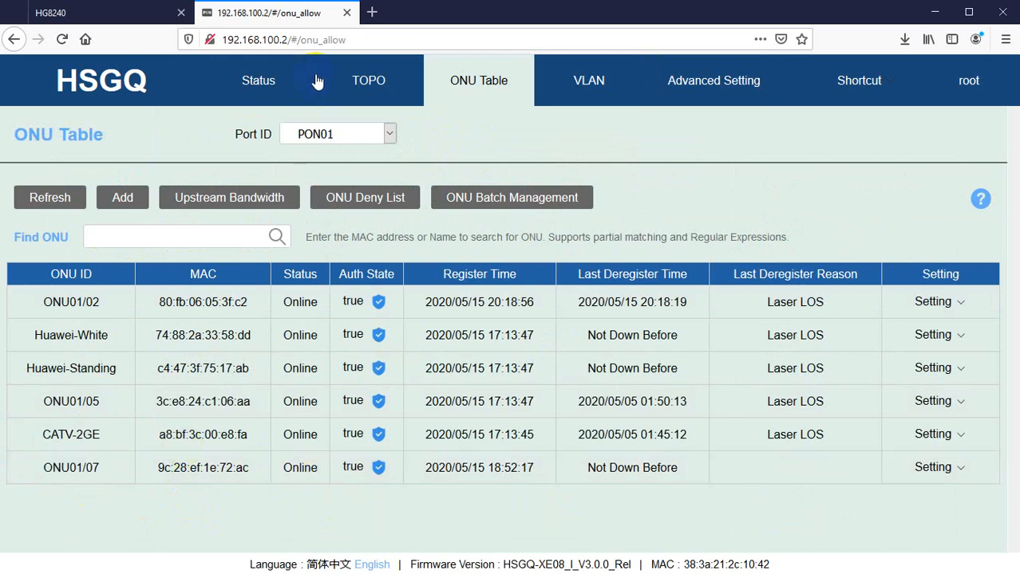
Open the Port VLAN page under Switch Port and inspect the tagged VLANs on PON01.
left_click(689, 86)
left_click(51, 315)
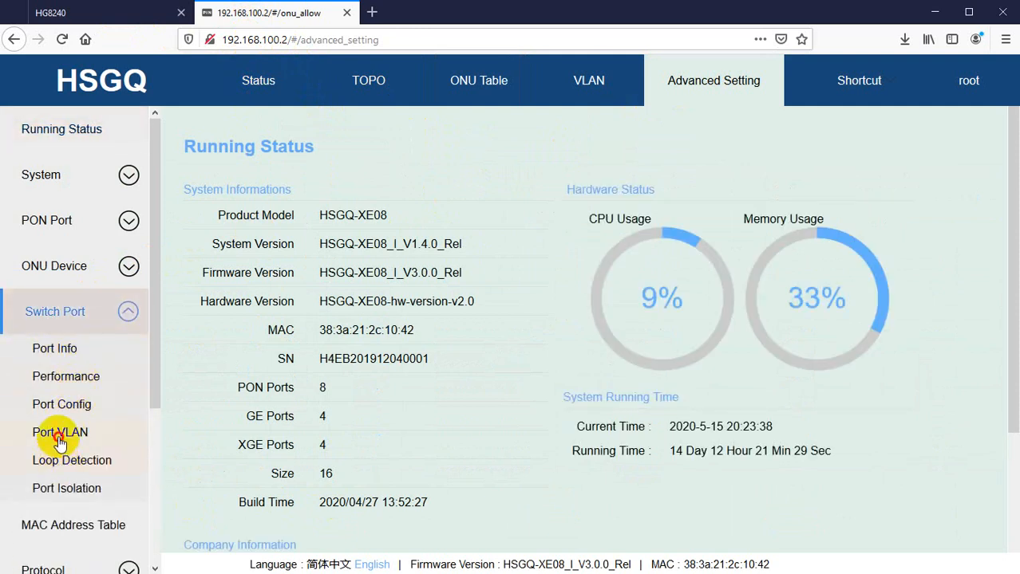
left_click(53, 430)
left_click_drag(283, 308, 372, 310)
left_click(376, 335)
left_click_drag(271, 310, 371, 310)
left_click(377, 316)
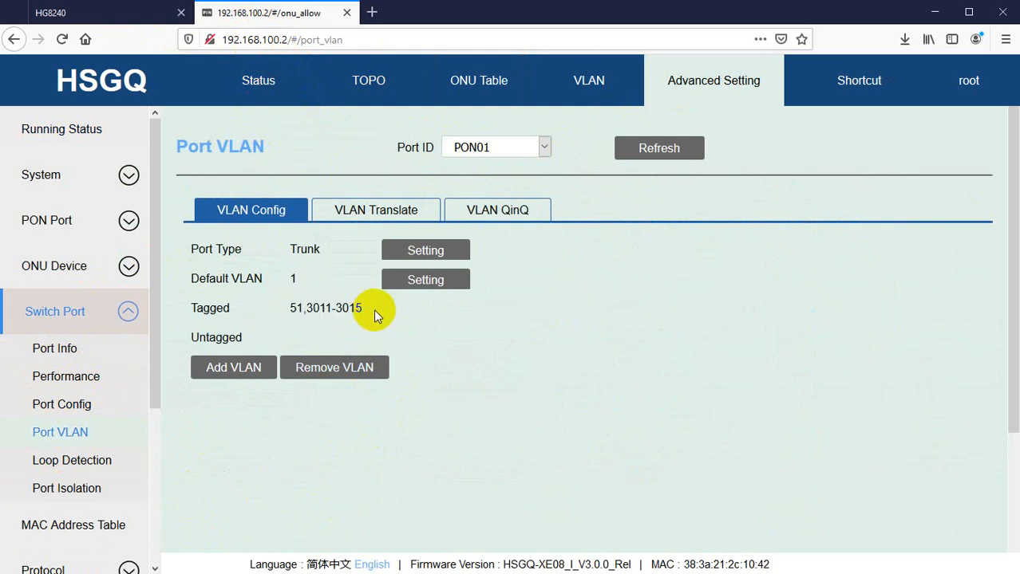
Review the PON, GE and XGE port statuses on the OLT Status page.
left_click_drag(280, 248, 304, 250)
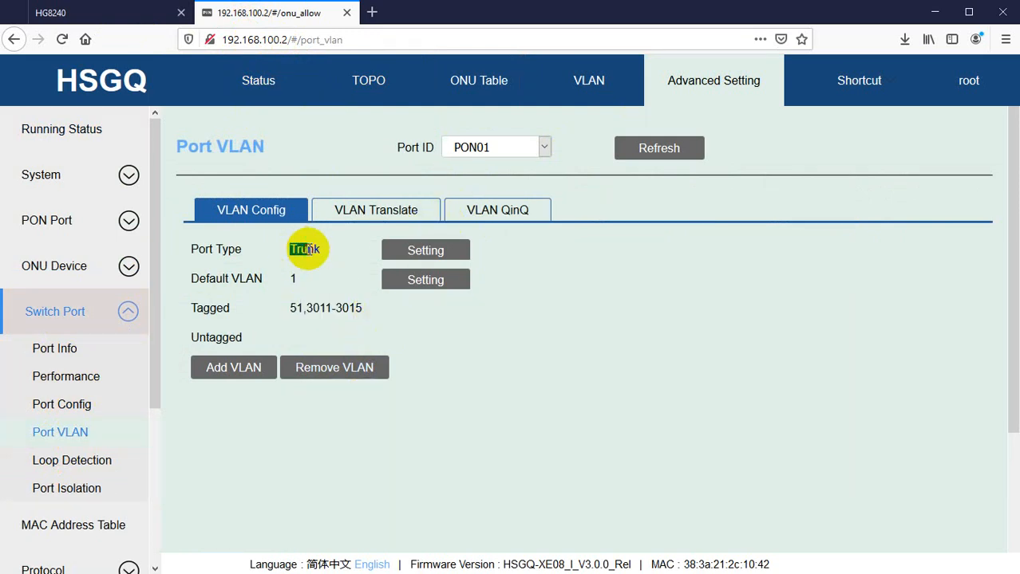
left_click(480, 149)
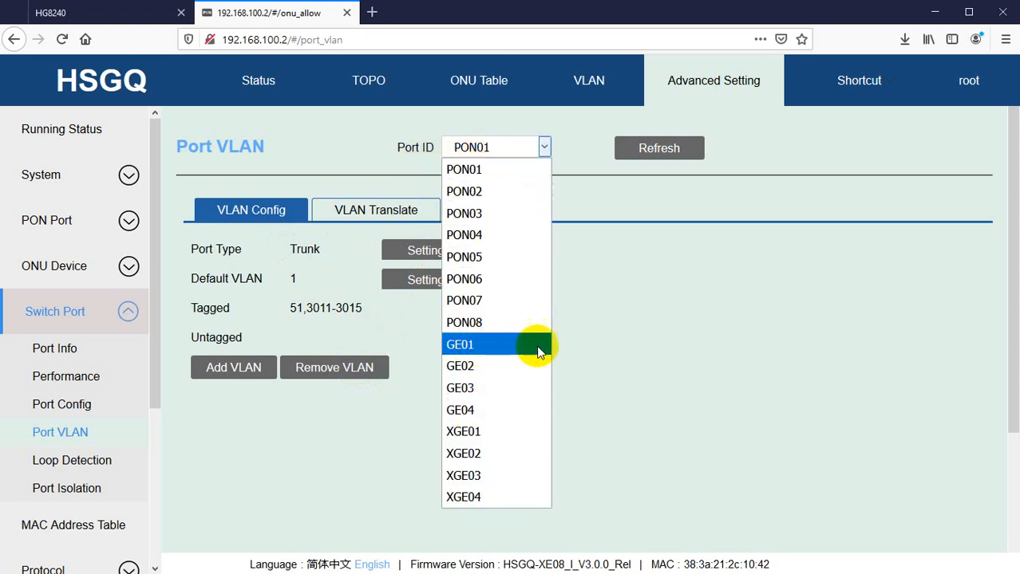
left_click(633, 308)
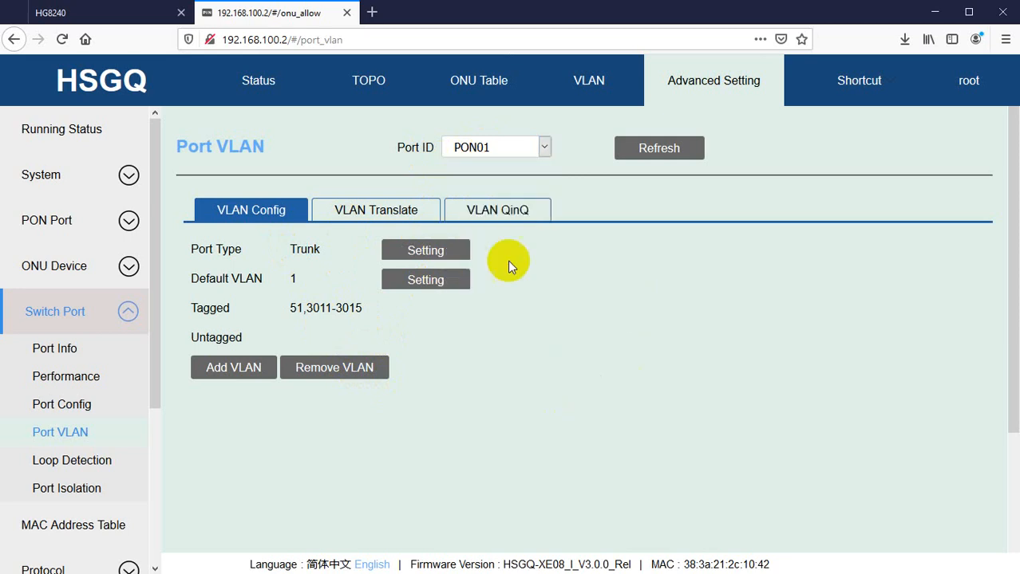
left_click(302, 93)
scroll(205, 387, "down", 3)
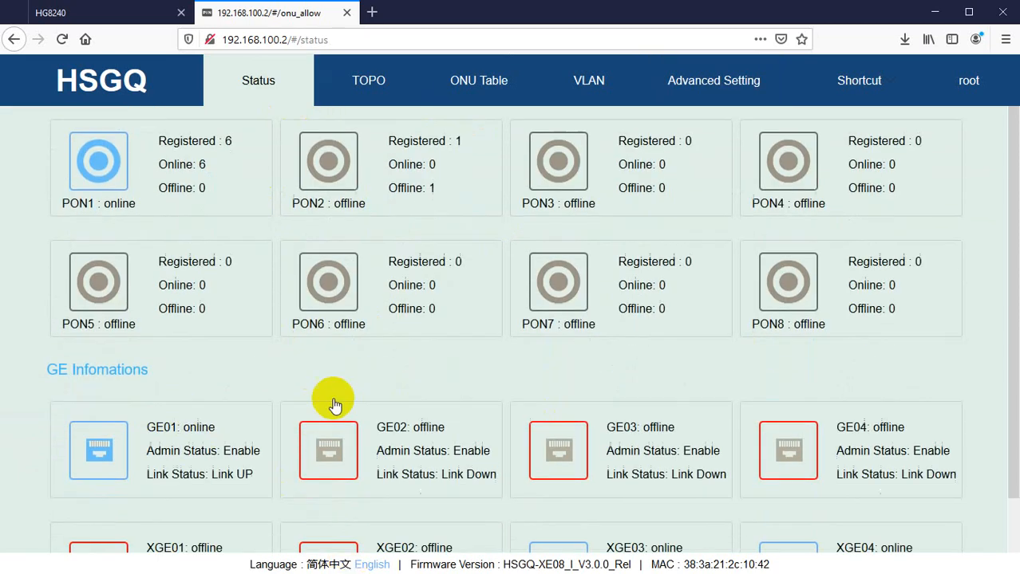
scroll(713, 433, "down", 1)
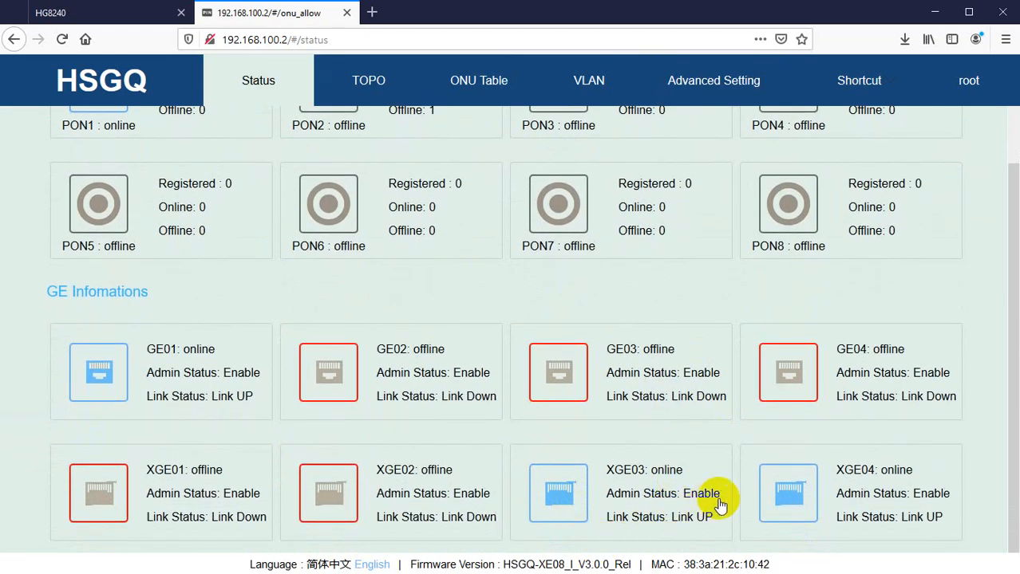
Open the XGE04 uplink port and examine its Port VLAN tagged VLAN list.
left_click(801, 500)
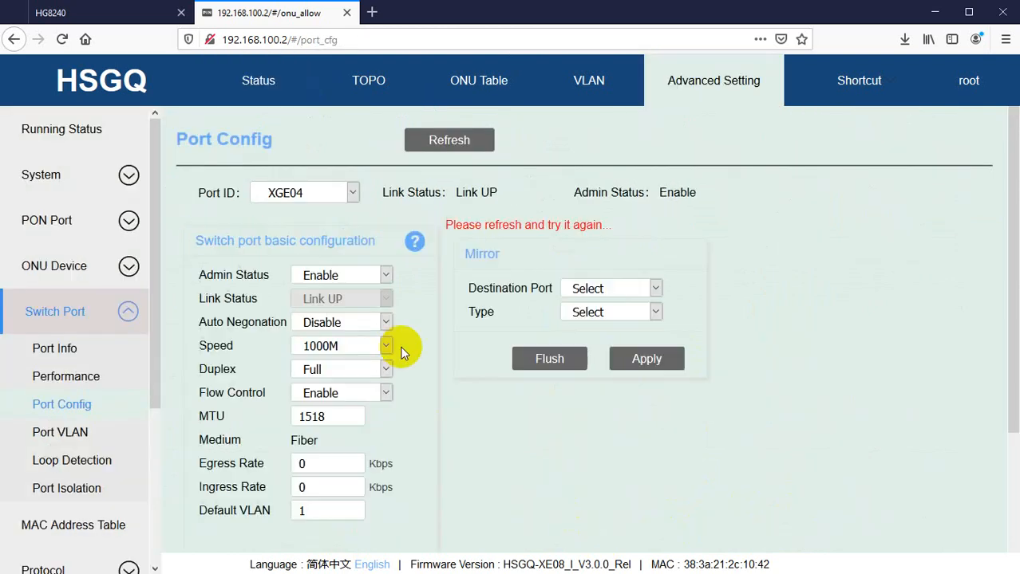
left_click(58, 431)
left_click_drag(291, 307, 391, 320)
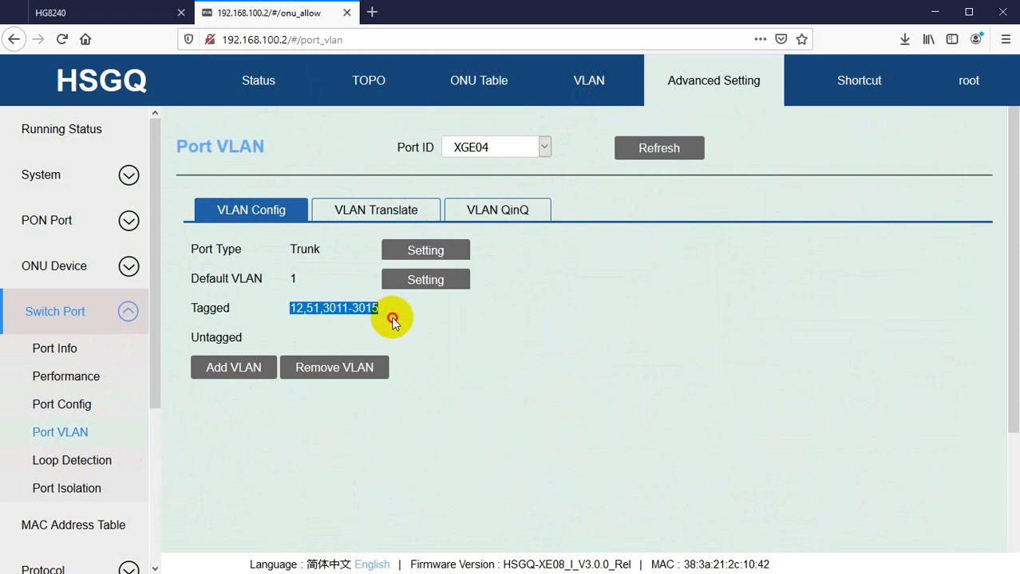
left_click(359, 297)
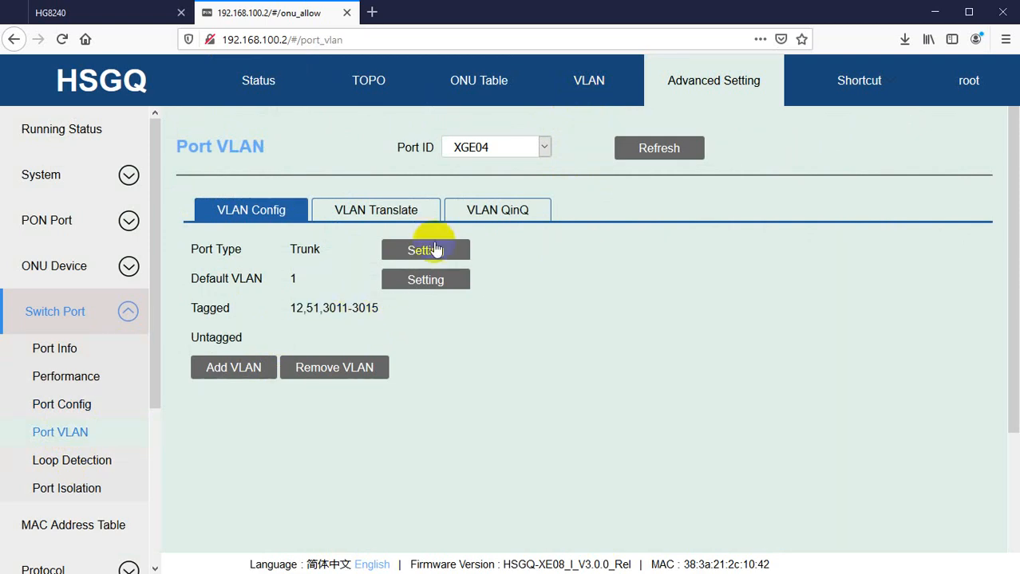
Switch the Port VLAN view back to PON01 and compare its tagged VLANs with XGE04.
left_click(479, 148)
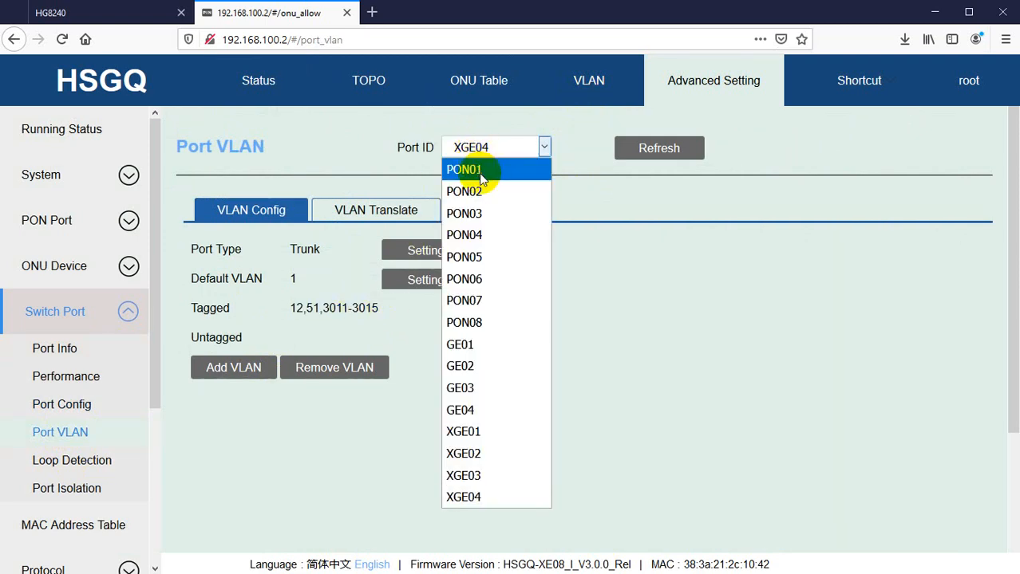
left_click(480, 170)
left_click_drag(284, 307, 356, 318)
left_click(366, 318)
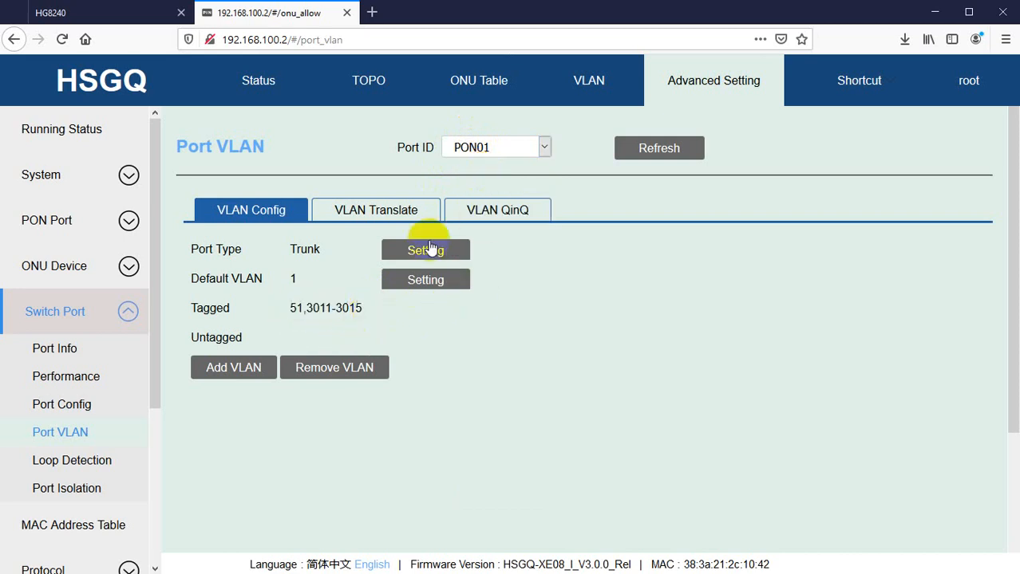
left_click(479, 146)
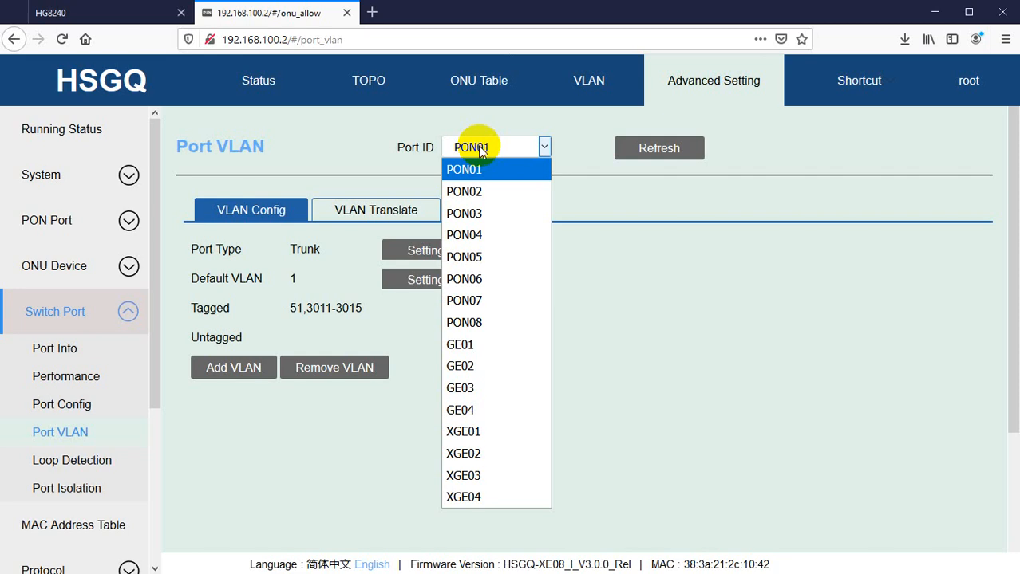
left_click(270, 443)
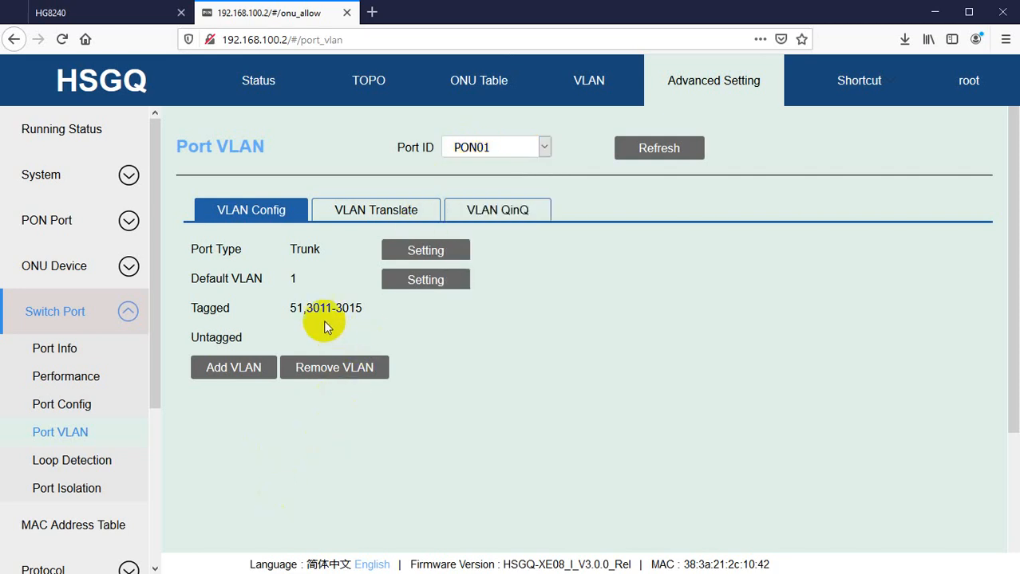
left_click_drag(320, 307, 370, 310)
left_click(371, 311)
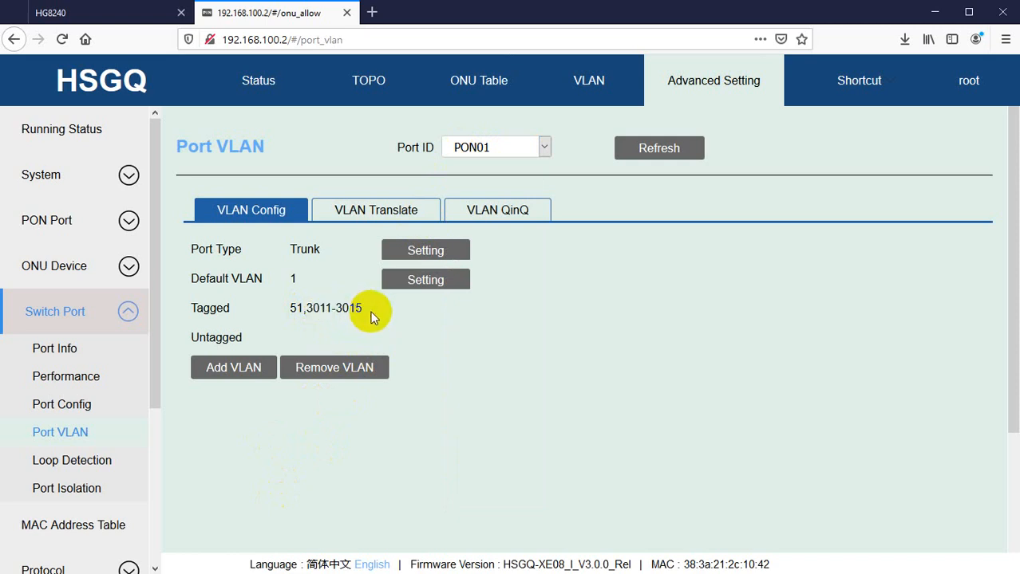
left_click_drag(206, 311, 330, 309)
left_click(357, 303)
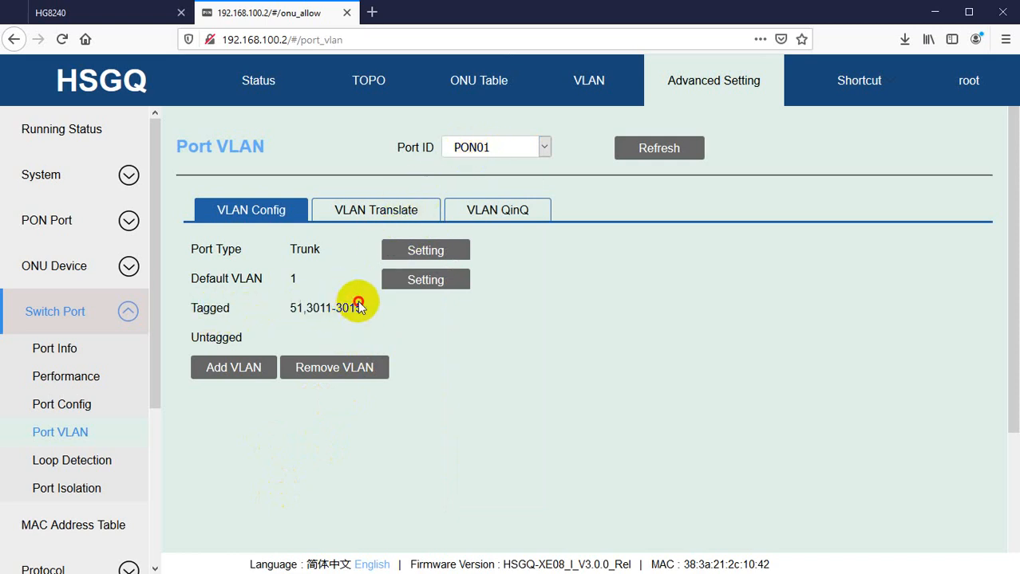
Switch to the HG8240 tab and set LAN1 through LAN4 as Layer 3 ports, then apply.
left_click(82, 19)
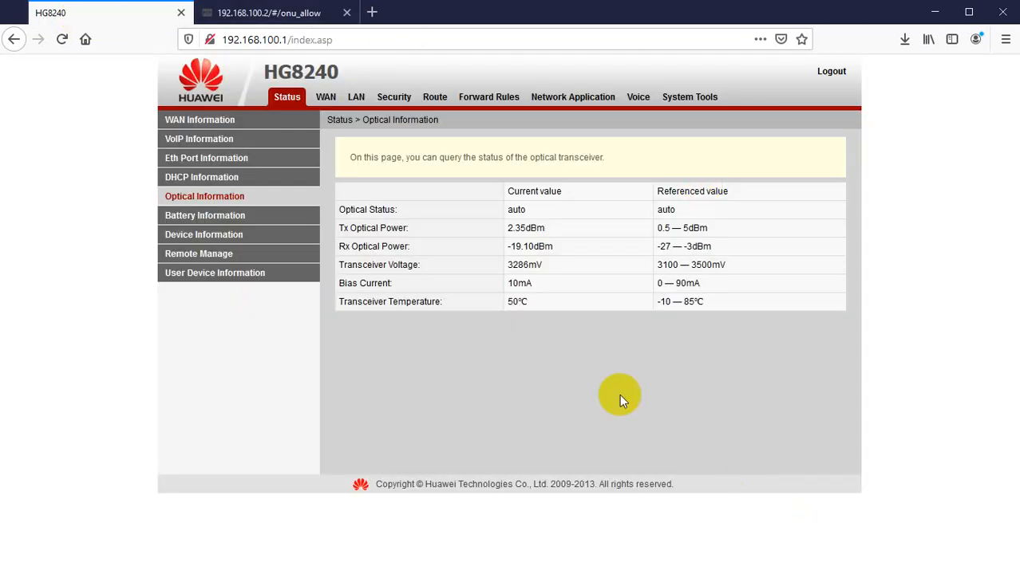
left_click(355, 99)
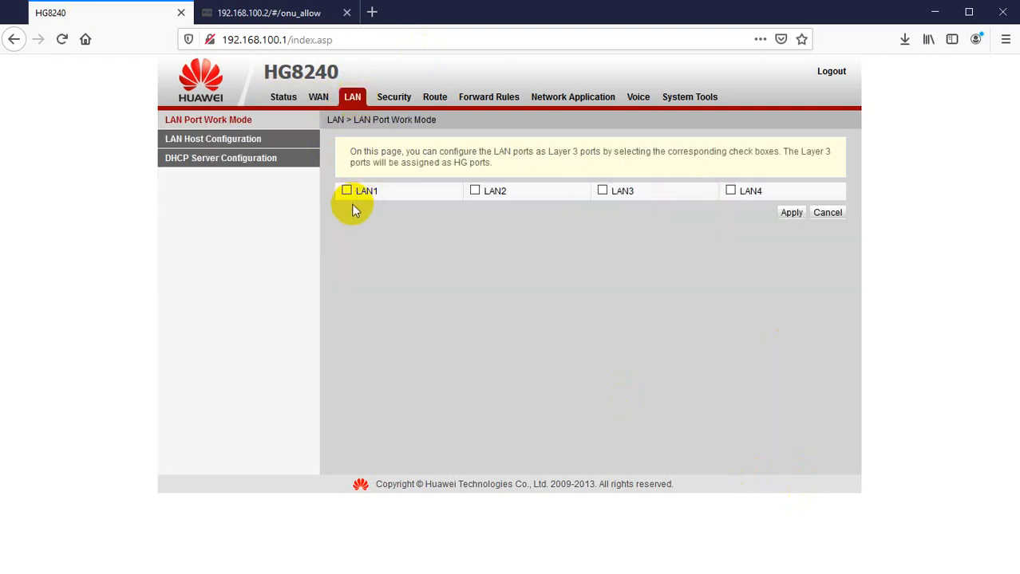
left_click(347, 192)
left_click(476, 191)
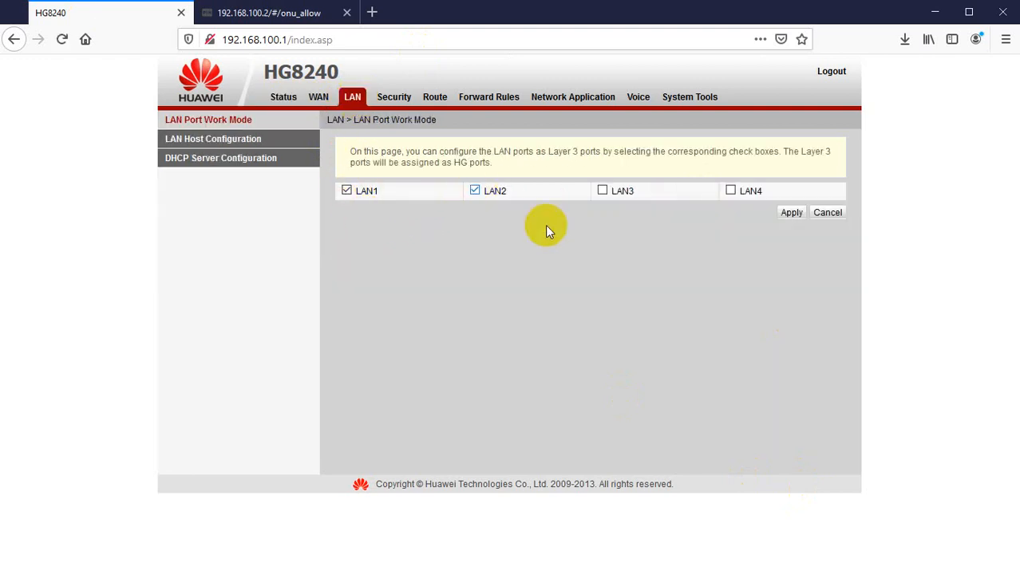
left_click(603, 191)
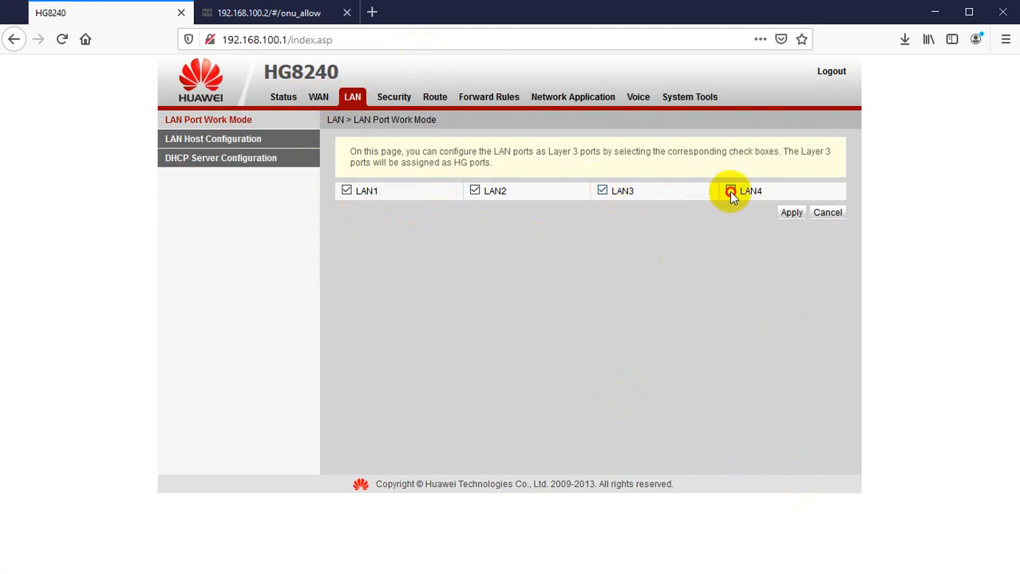
left_click(730, 191)
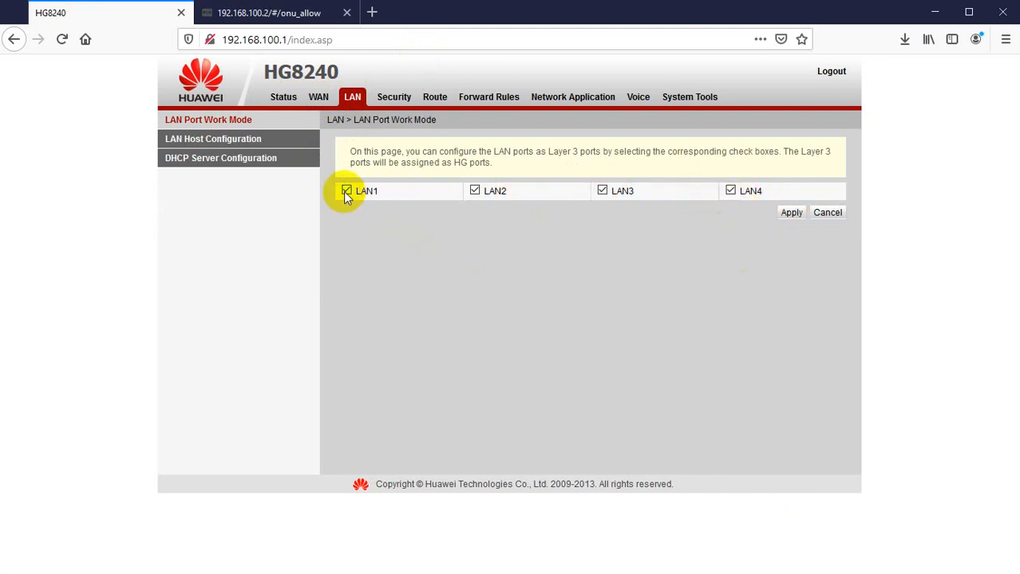
left_click(731, 191)
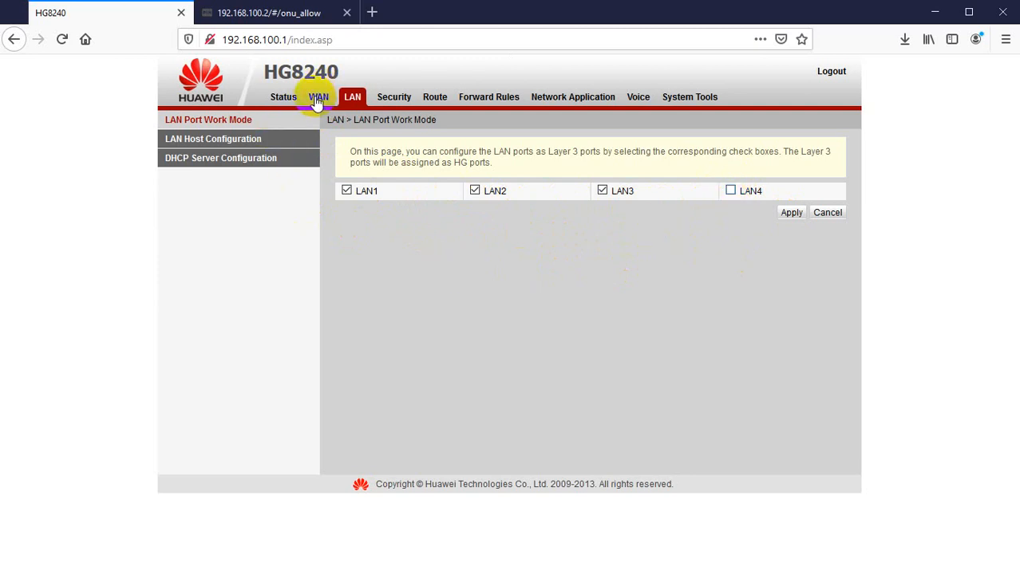
left_click(730, 191)
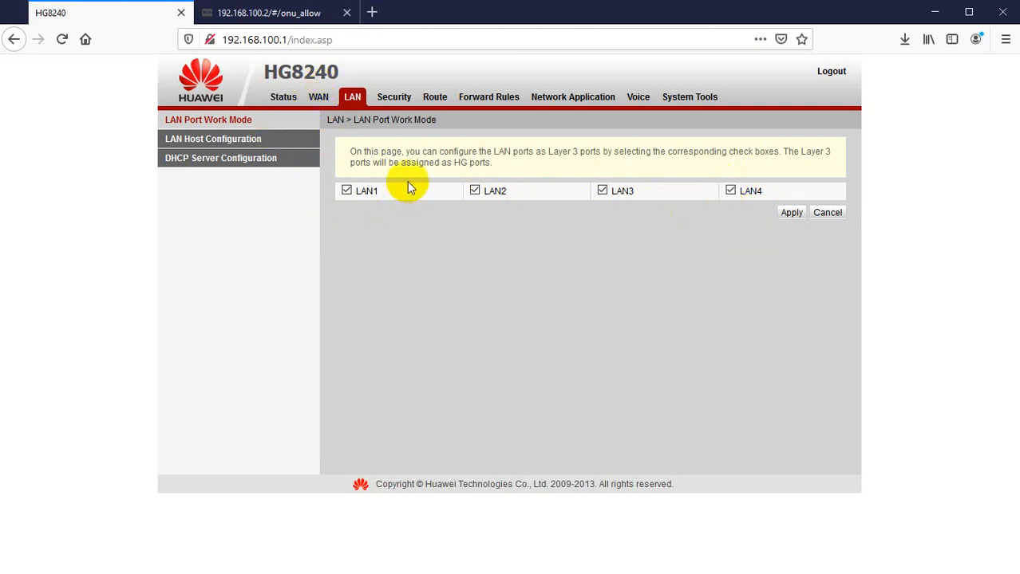
left_click(790, 215)
Review the ONT's LAN host IP address and the DHCP server configuration settings.
left_click(195, 142)
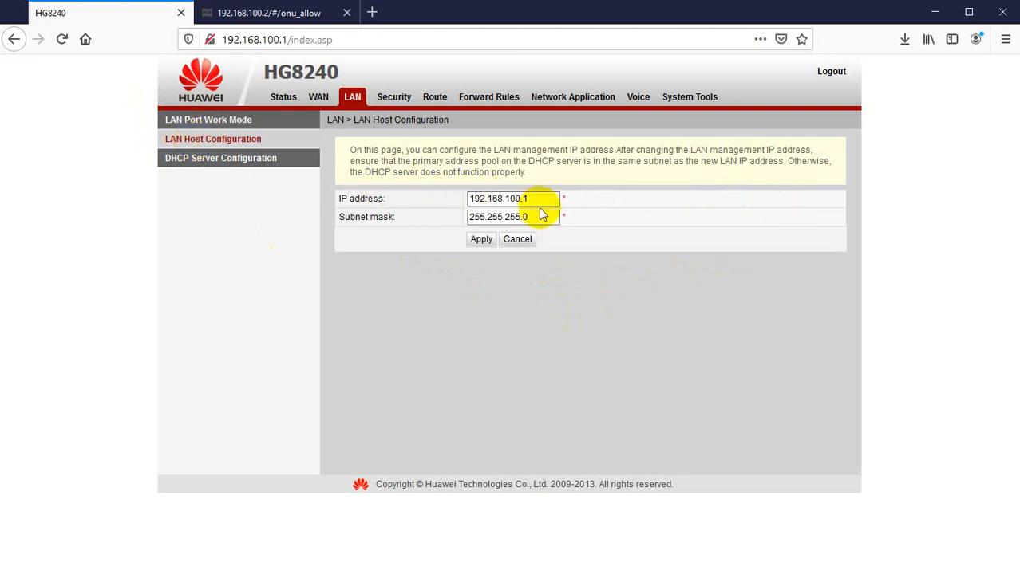
left_click(515, 199)
left_click(276, 38)
left_click(361, 39)
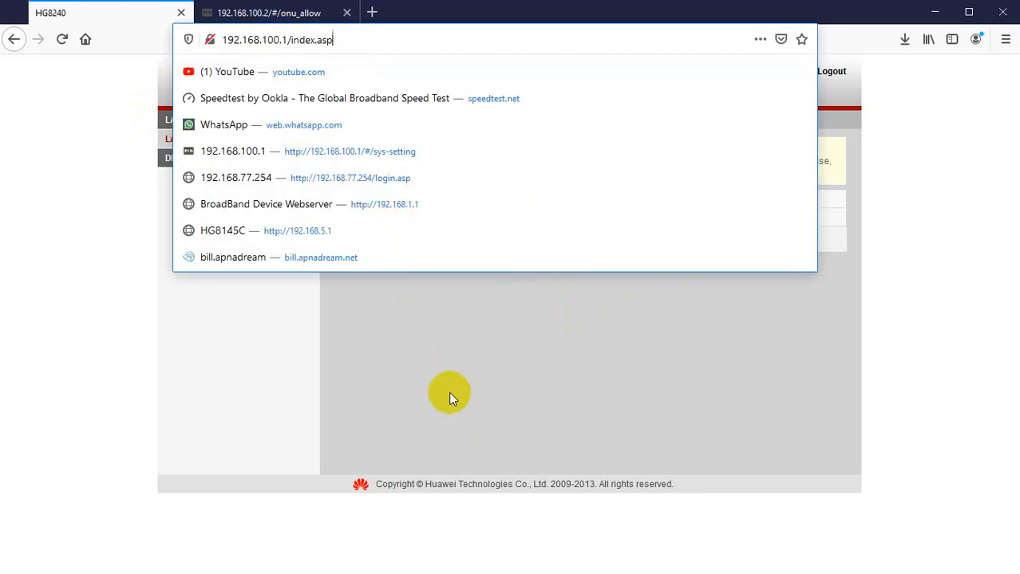
left_click(452, 395)
left_click(210, 159)
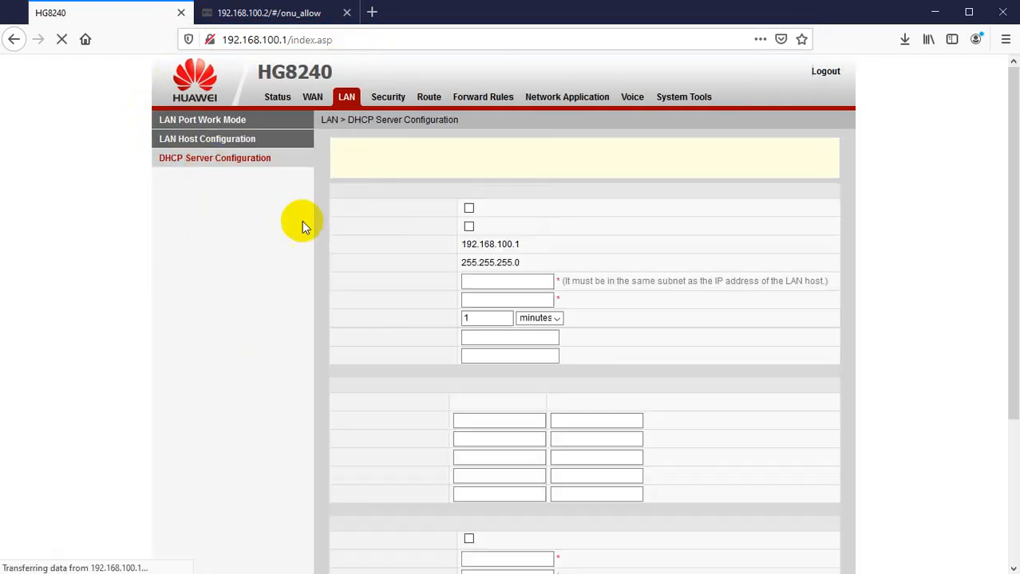
left_click(464, 426)
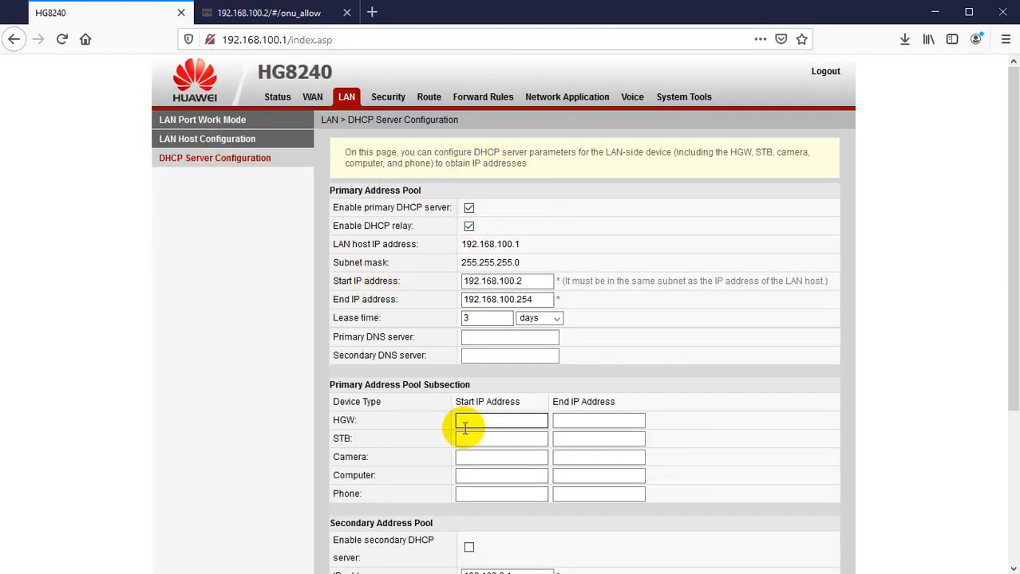
scroll(465, 426, "down", 5)
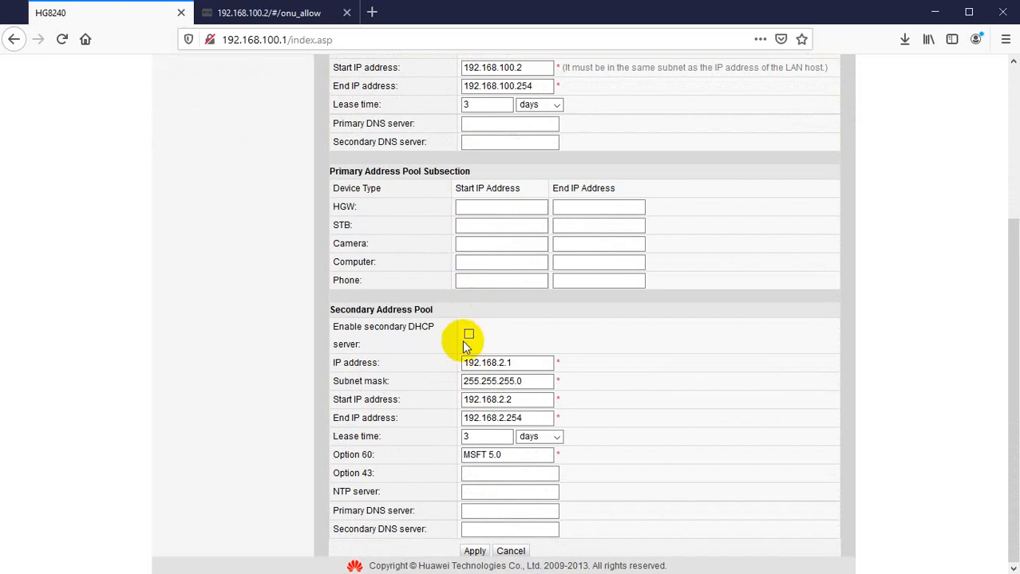
scroll(466, 374, "up", 5)
Check the ONT's optical transceiver readings, especially Rx optical power, under Status.
left_click(312, 99)
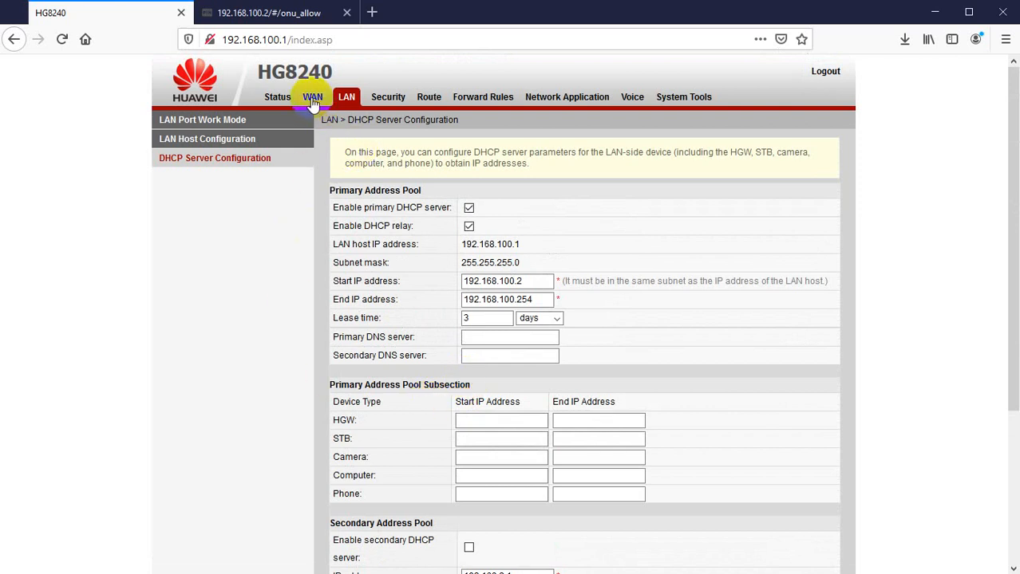
left_click(311, 99)
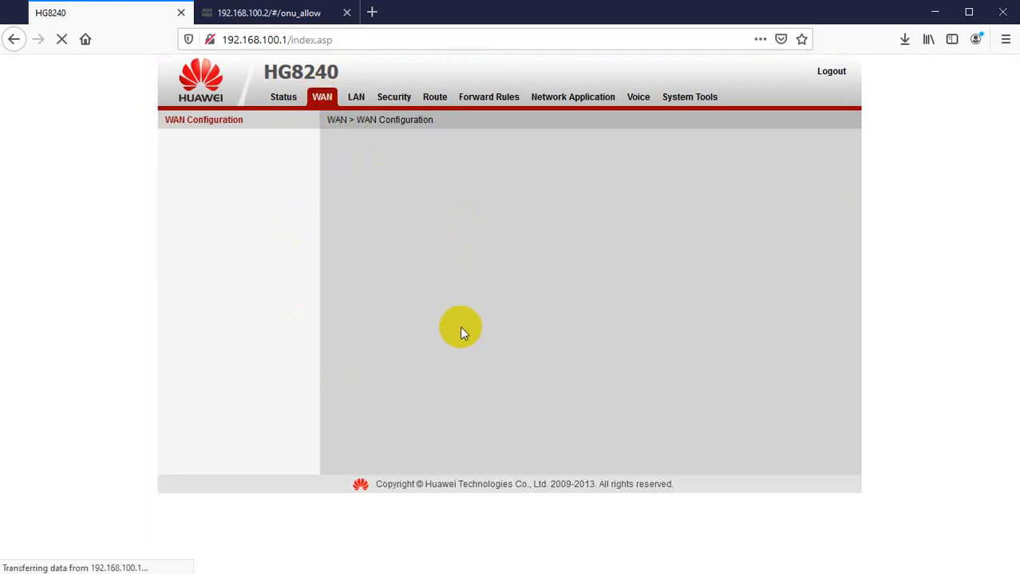
left_click(282, 102)
left_click(206, 198)
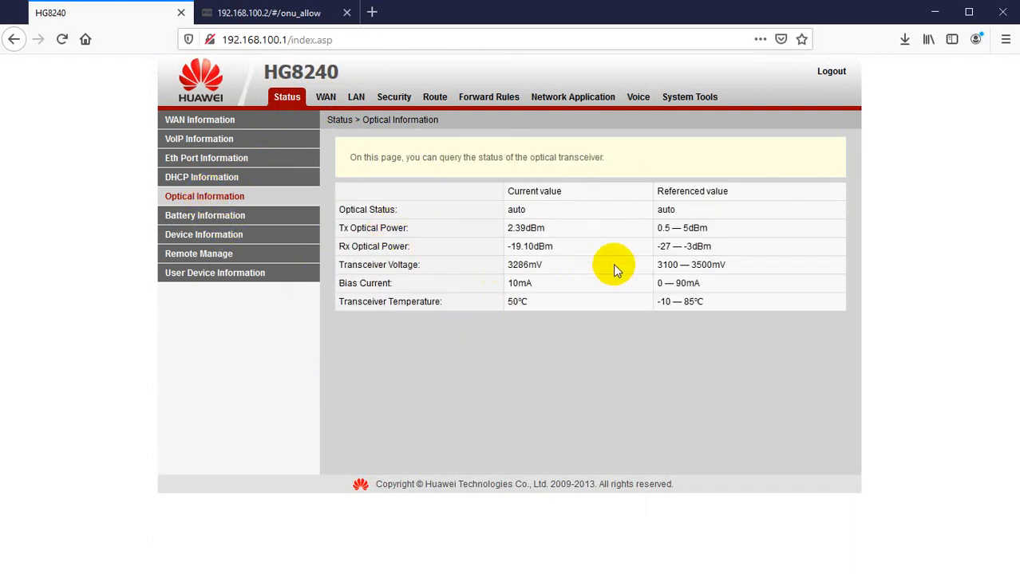
mouse_move(713, 247)
left_mouse_down()
mouse_move(666, 246)
mouse_move(705, 246)
left_mouse_up()
left_click(688, 246)
left_click_drag(552, 246, 503, 246)
left_click(461, 253)
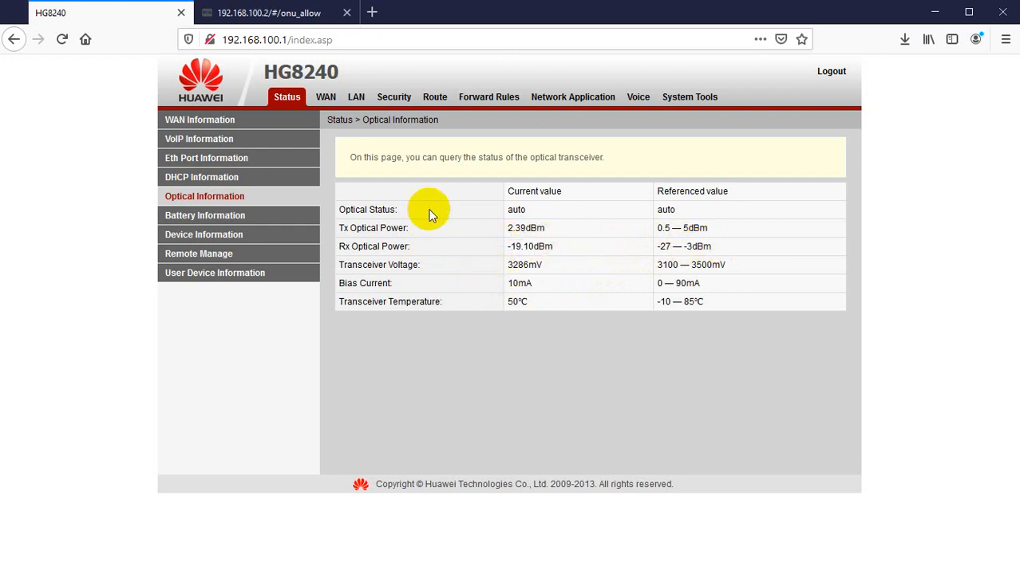
Start creating a new WAN connection on the ONT.
left_click(355, 99)
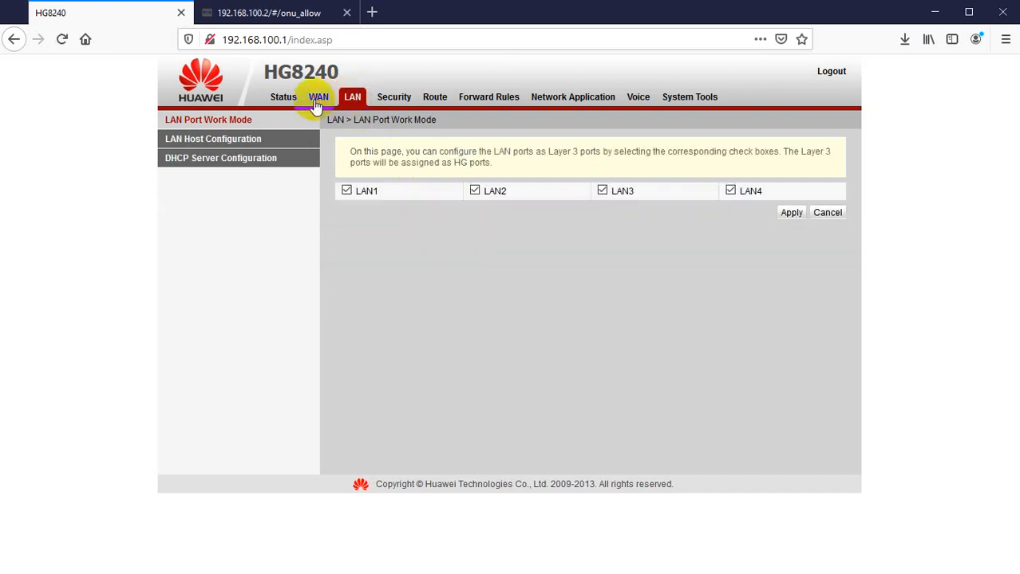
left_click(319, 97)
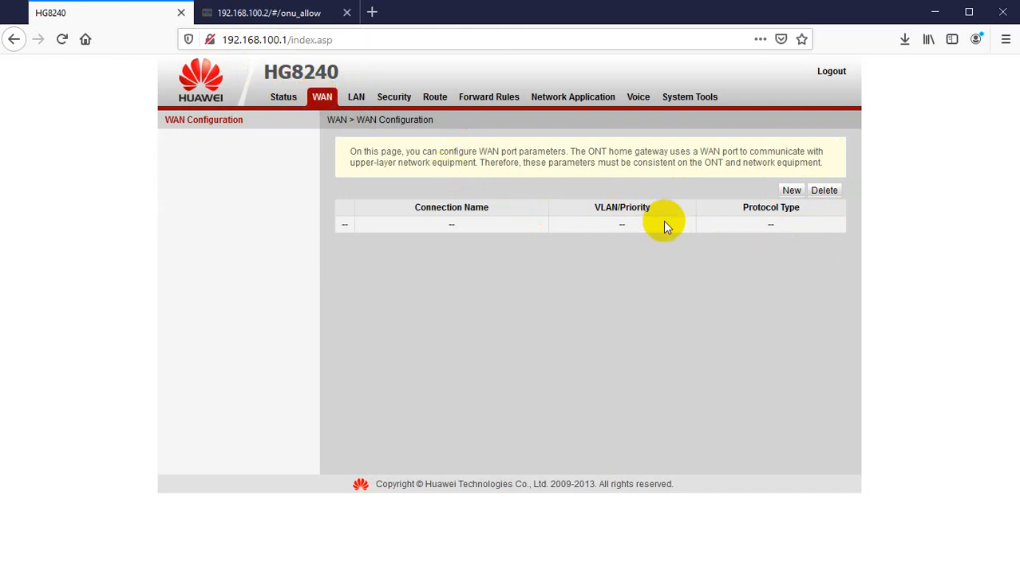
left_click(790, 191)
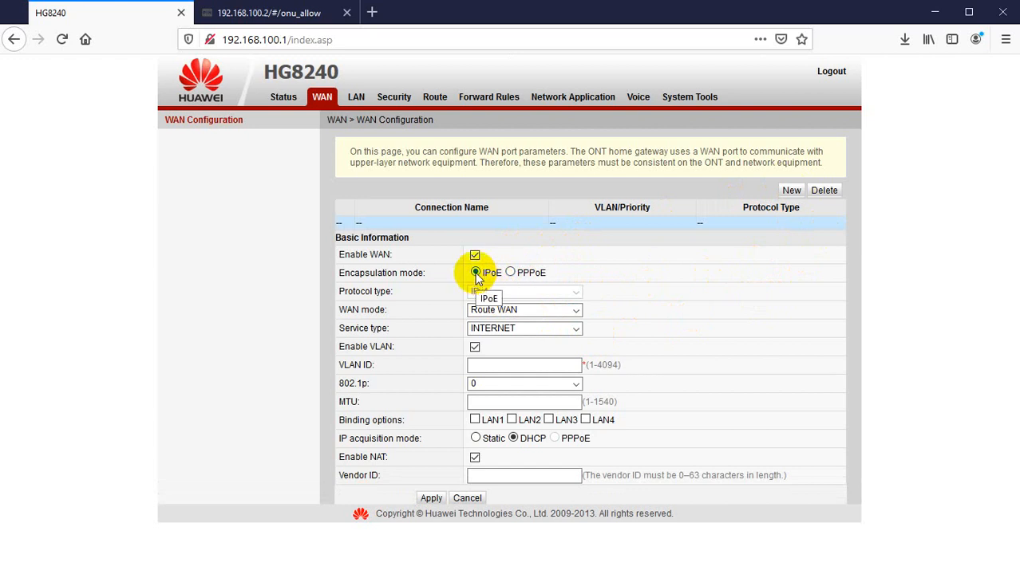
Choose Route WAN as the WAN mode and INTERNET as the service type.
left_click(524, 311)
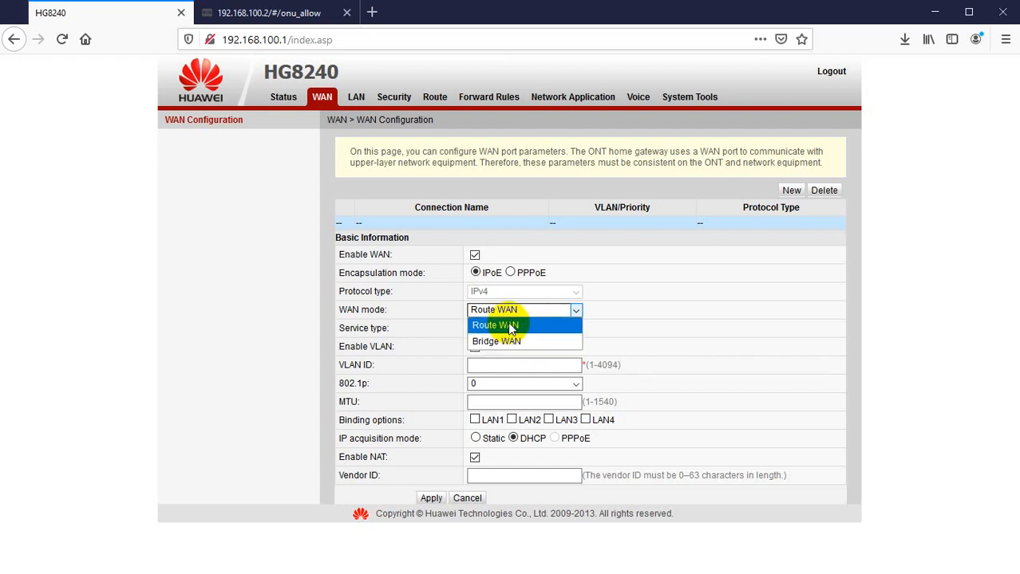
left_click(512, 327)
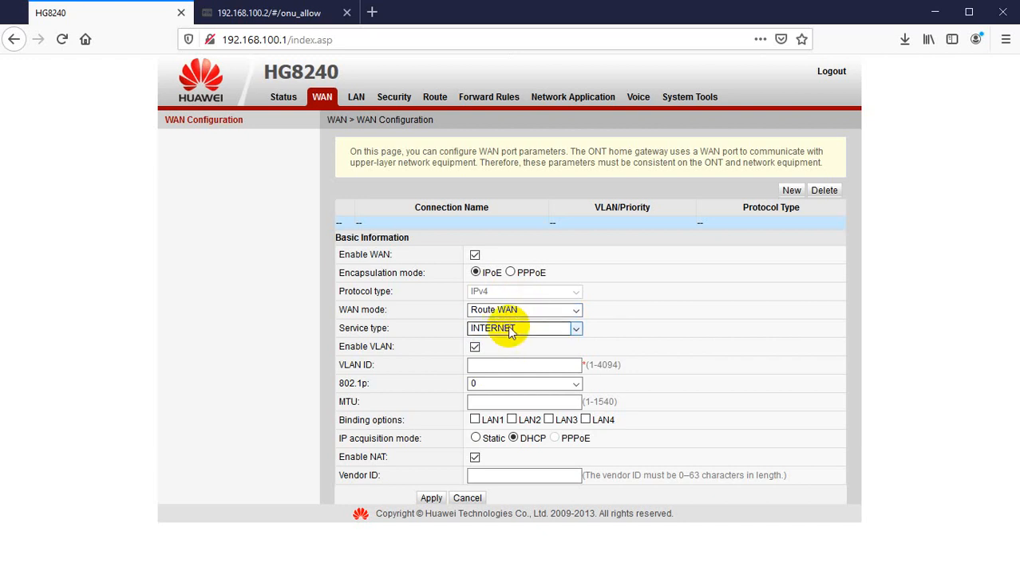
left_click(517, 332)
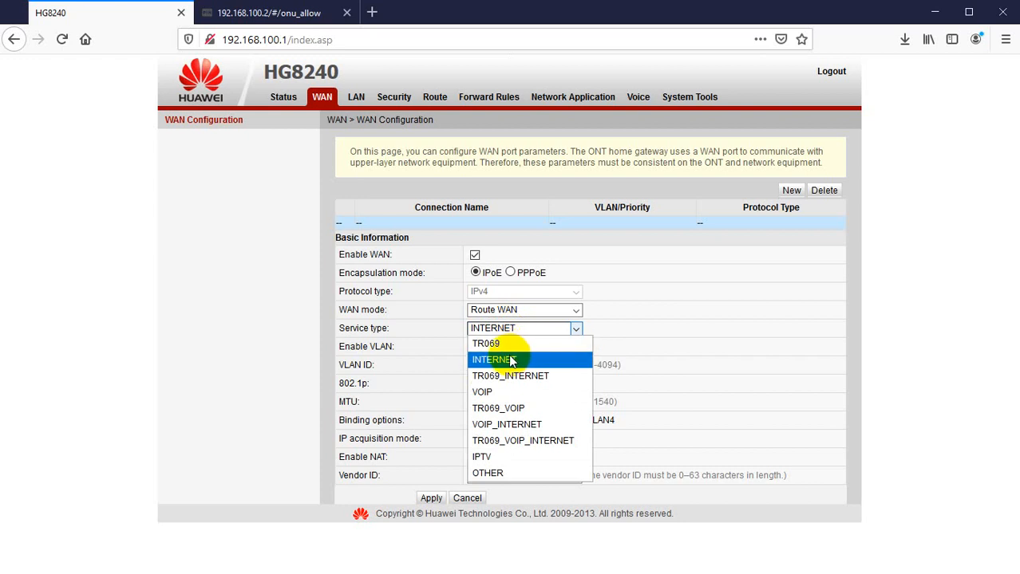
left_click(511, 360)
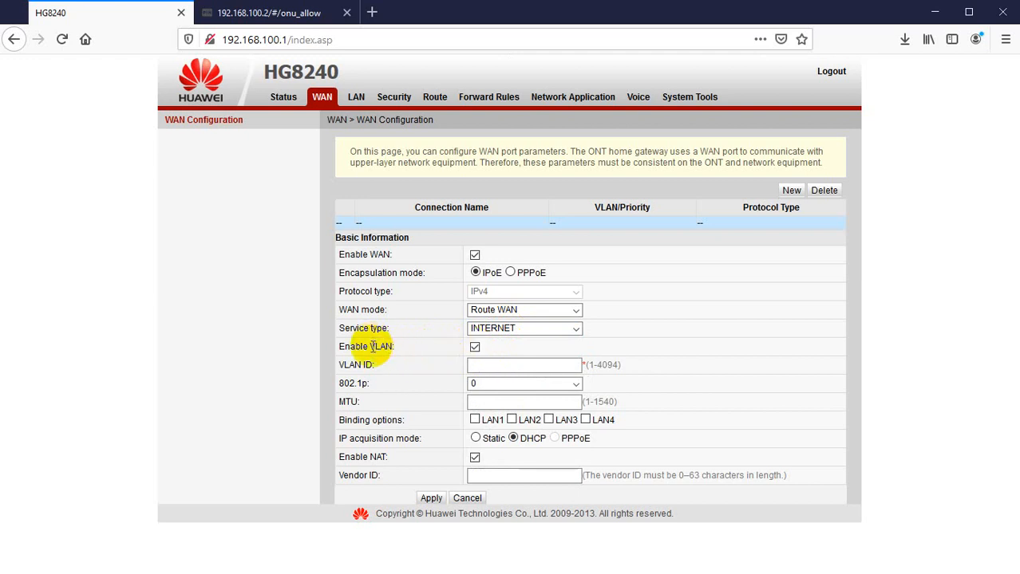
left_click_drag(346, 346, 400, 340)
left_click(398, 346)
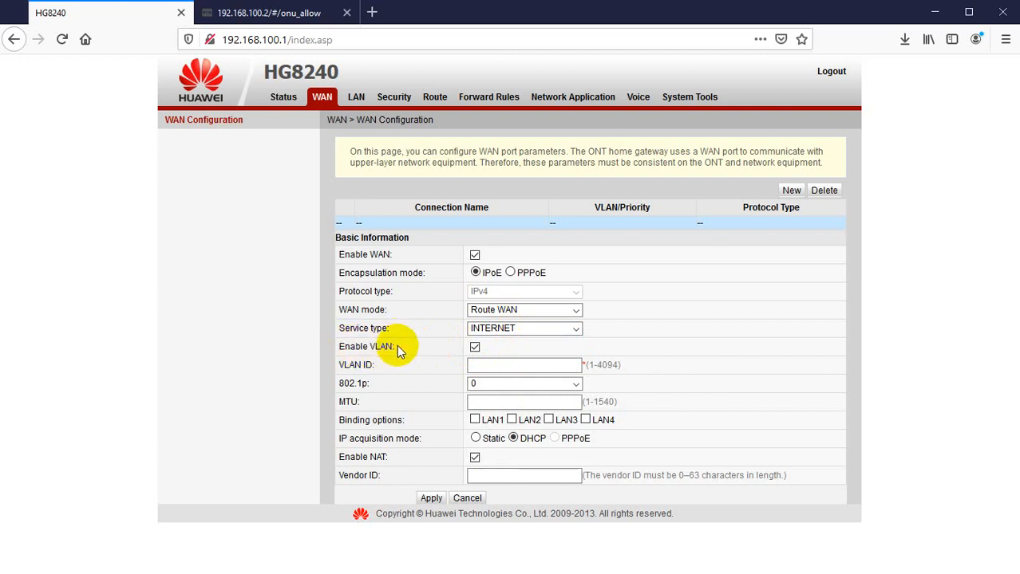
left_click(475, 348)
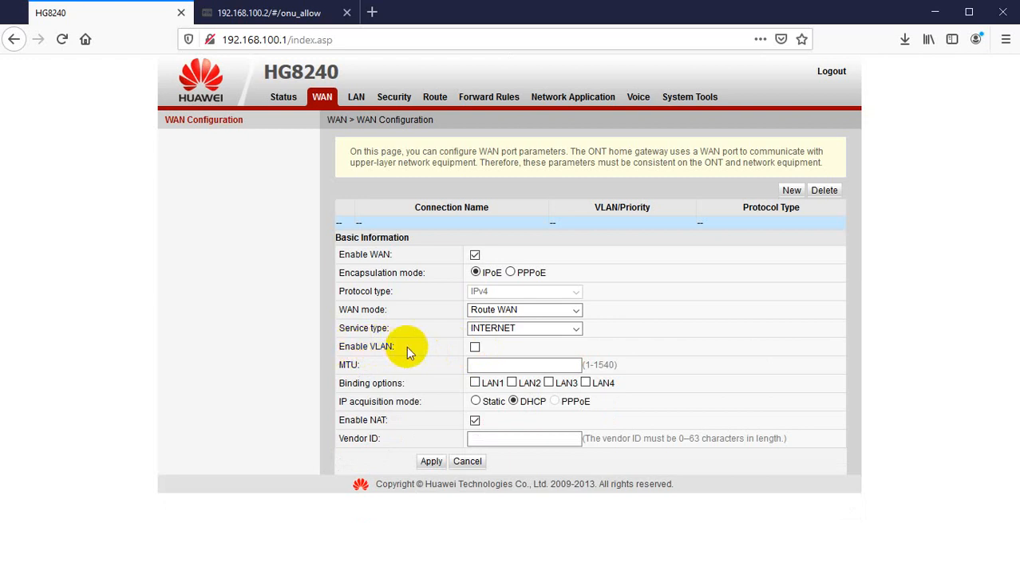
left_click(475, 348)
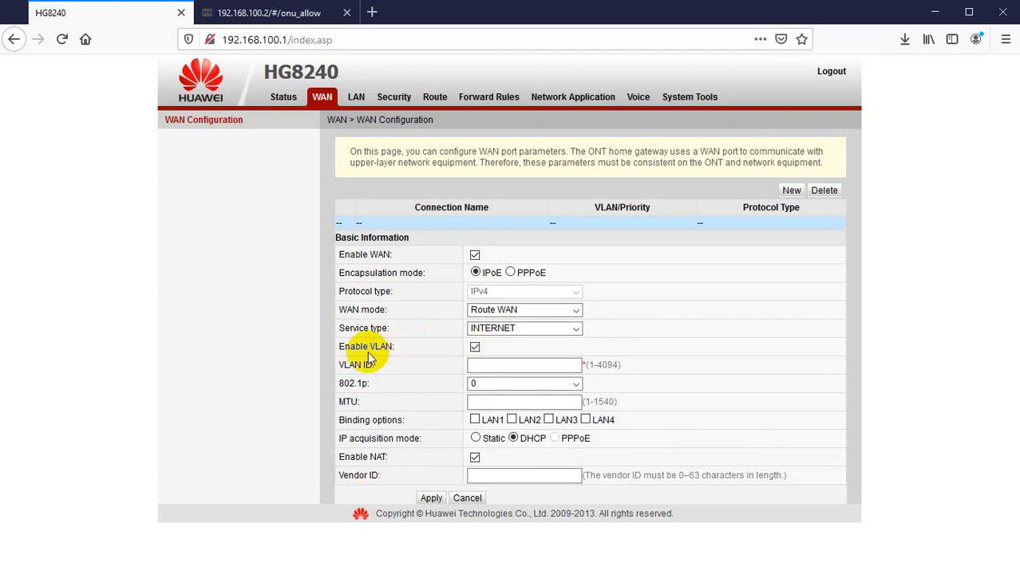
left_click_drag(376, 347, 386, 347)
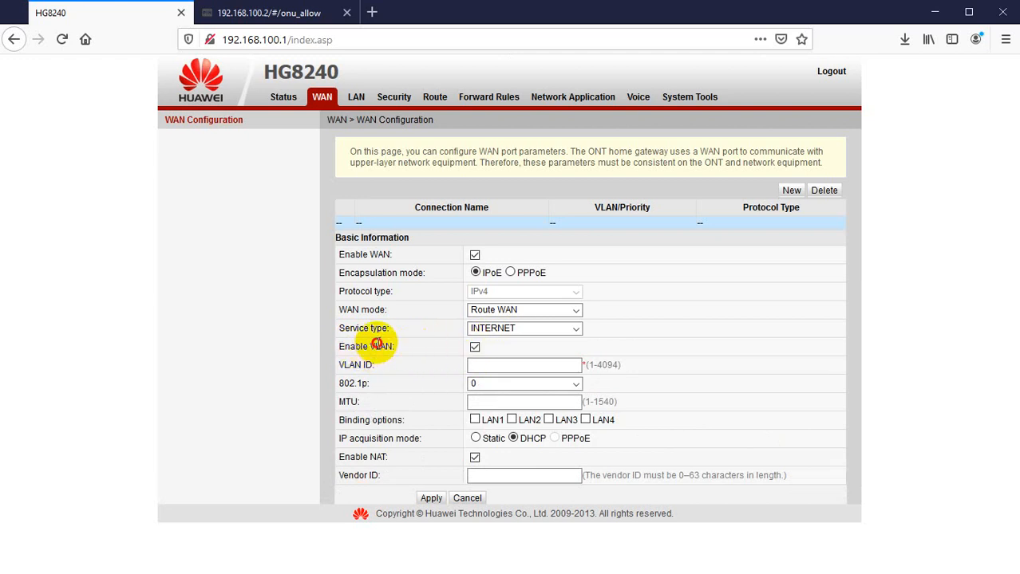
left_click(509, 351)
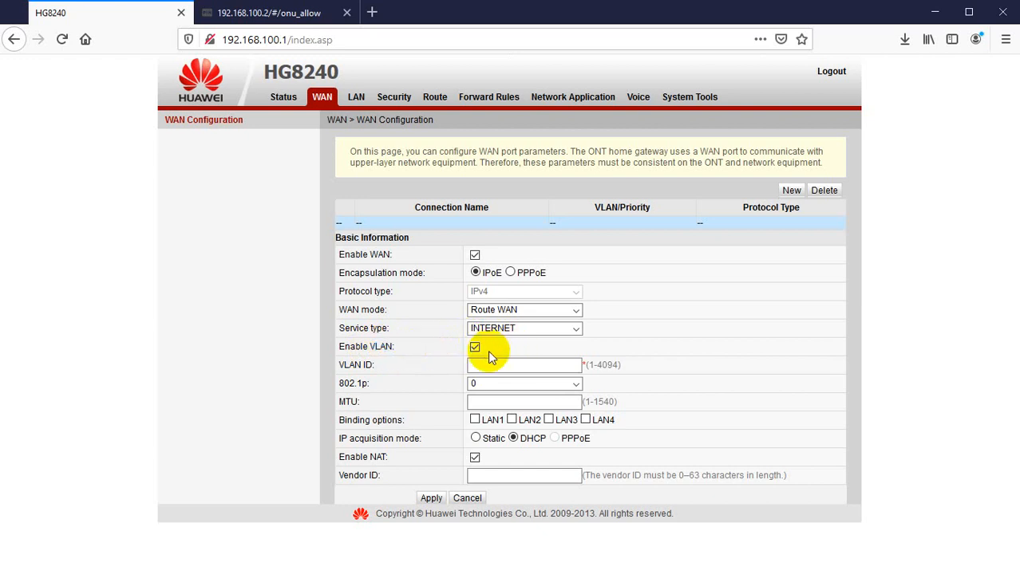
Set the WAN connection's VLAN ID to 3014.
left_click(481, 366)
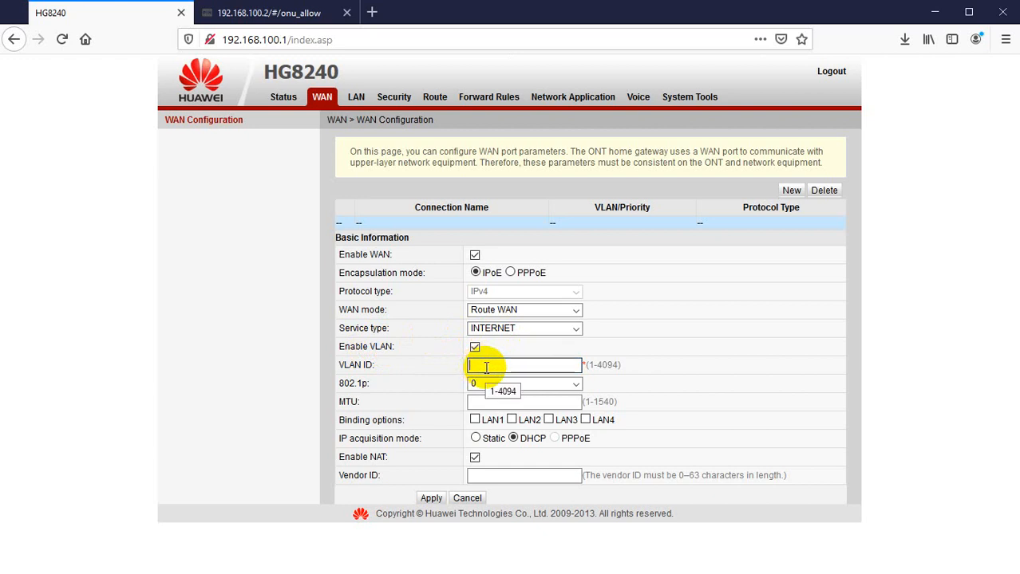
type("3011")
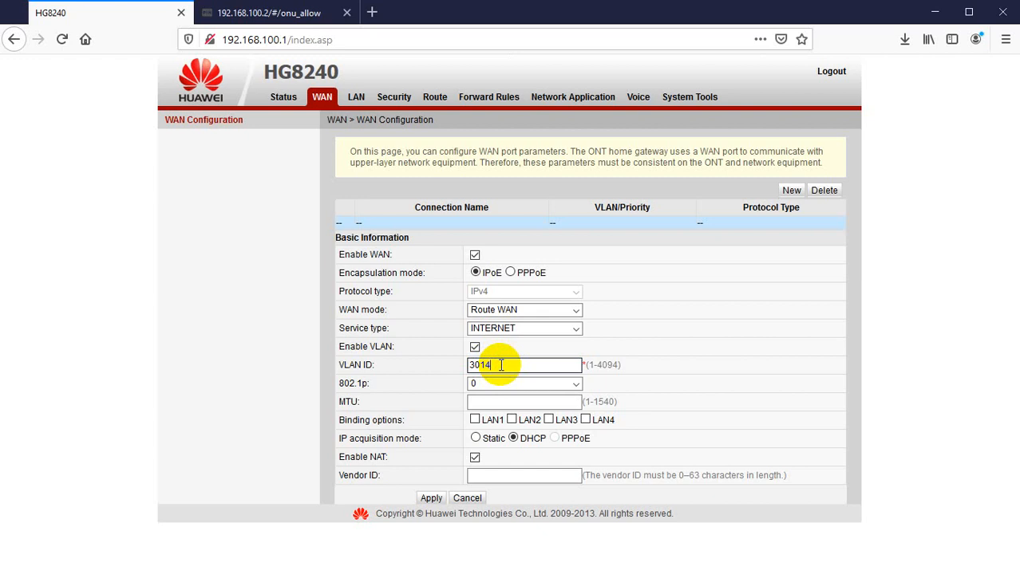
left_click(492, 401)
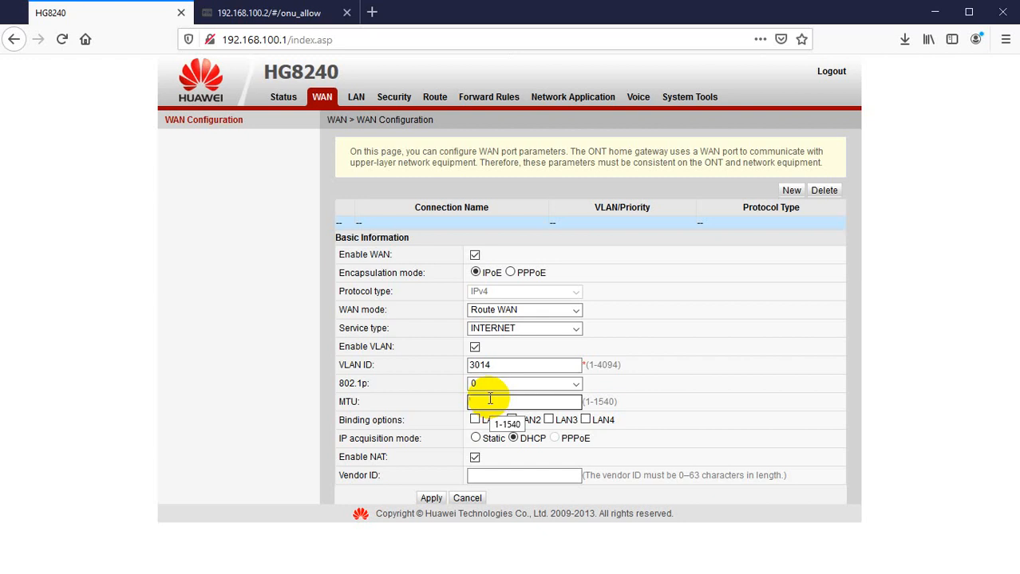
Check the MikroTik PPPoE server settings for the vl-3014 interface, including its Max MTU, then return to the ONT page.
key("alt+Tab")
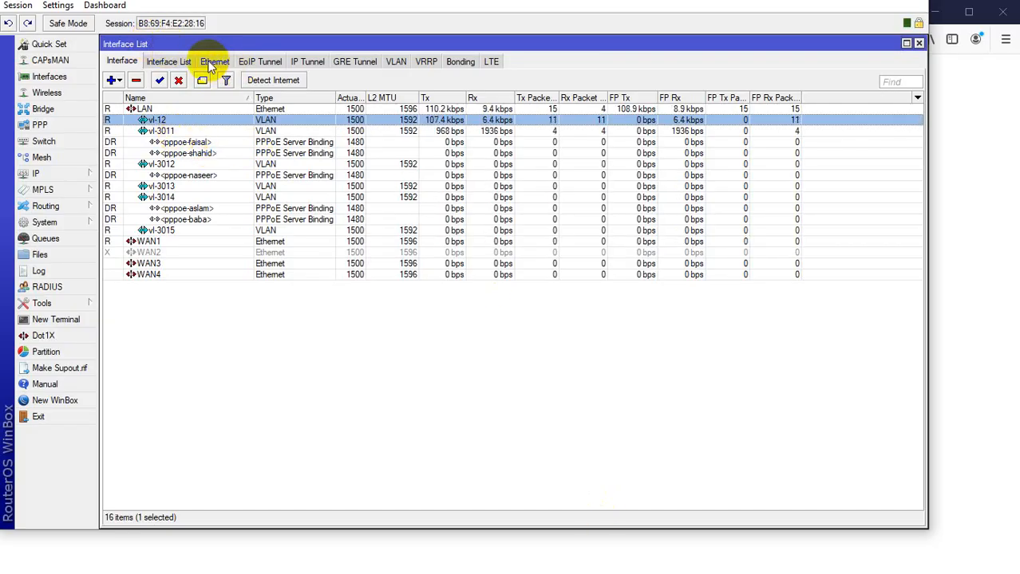
left_click(44, 128)
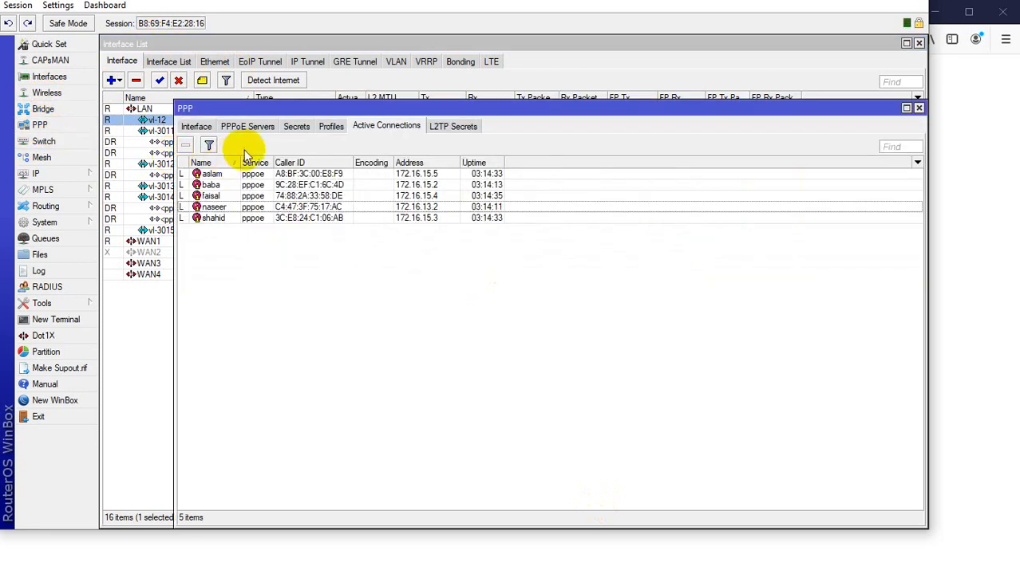
left_click(244, 126)
left_click(212, 176)
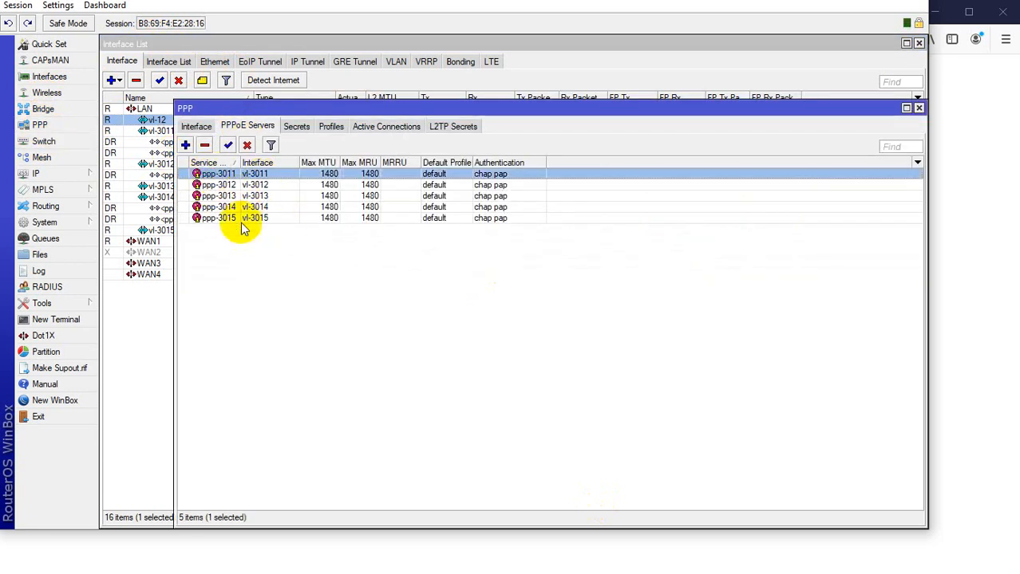
left_click(216, 207)
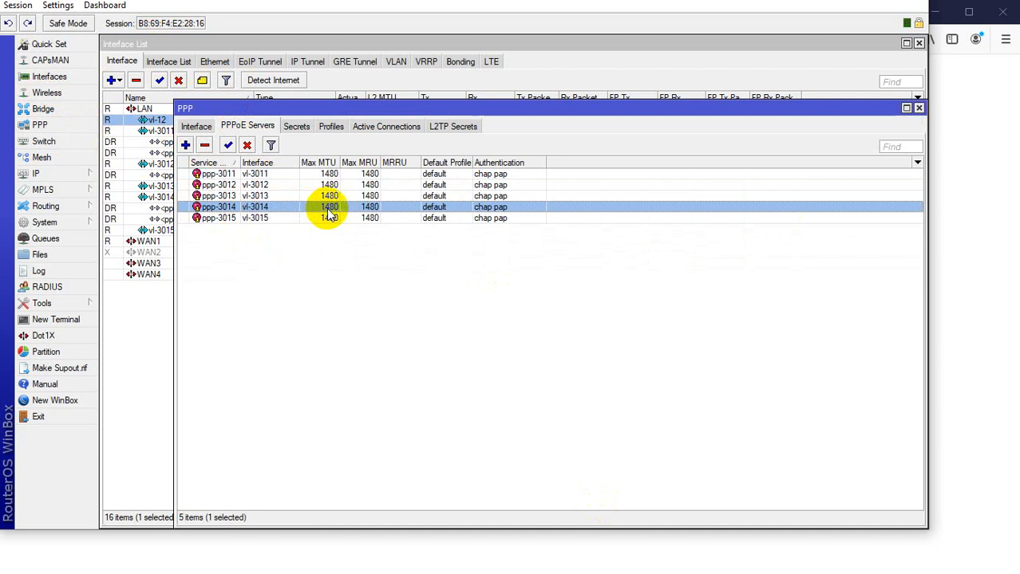
left_click(151, 351)
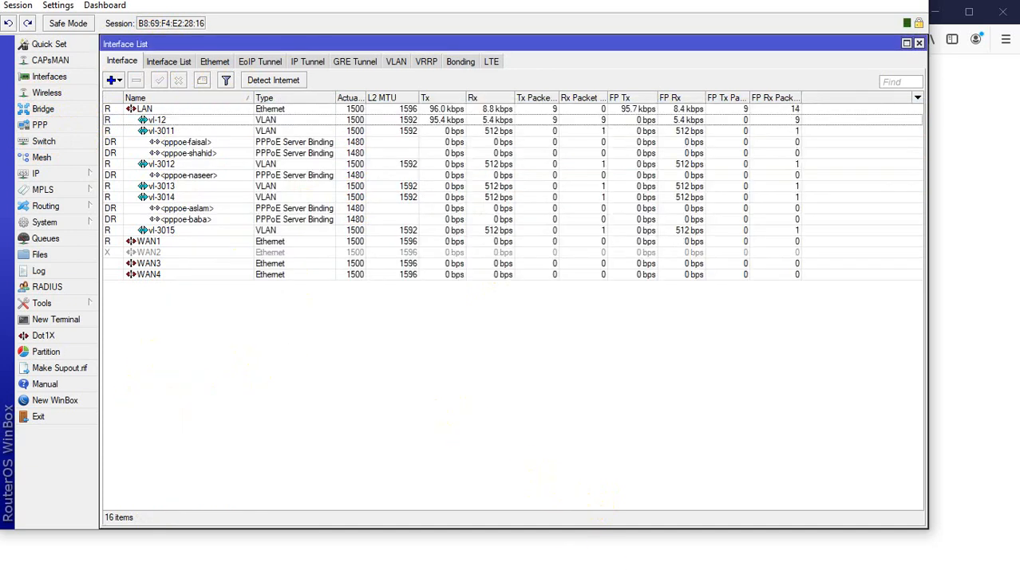
mouse_move(449, 573)
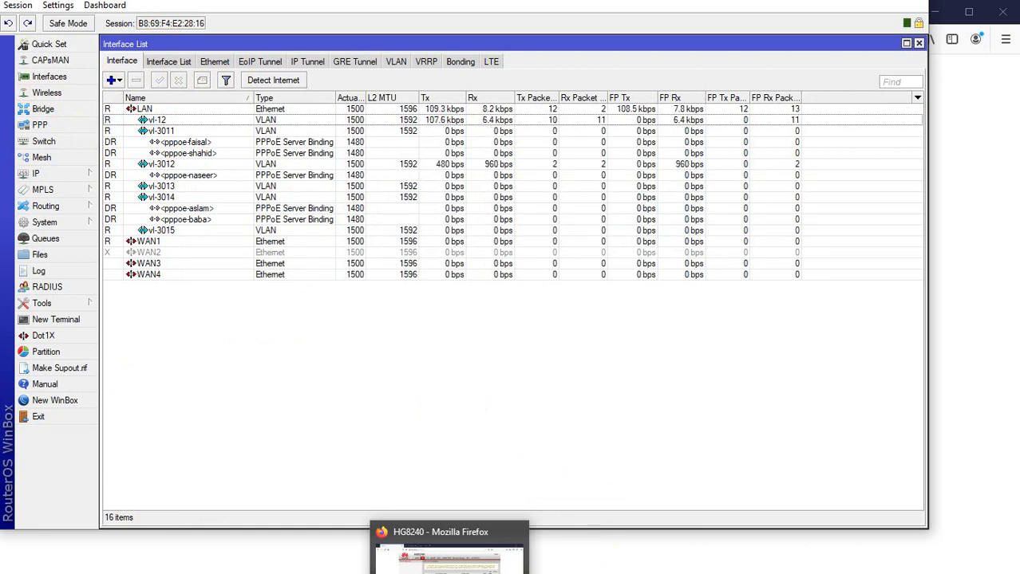
left_click(447, 555)
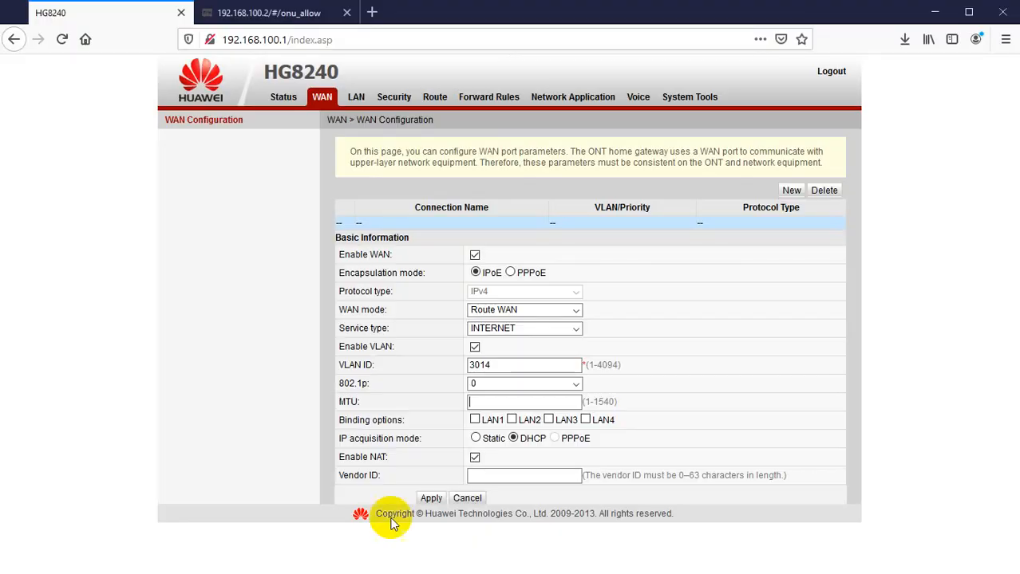
Set the MTU to 1480 and bind LAN1 through LAN4 to the WAN connection.
left_click(482, 401)
type("1480")
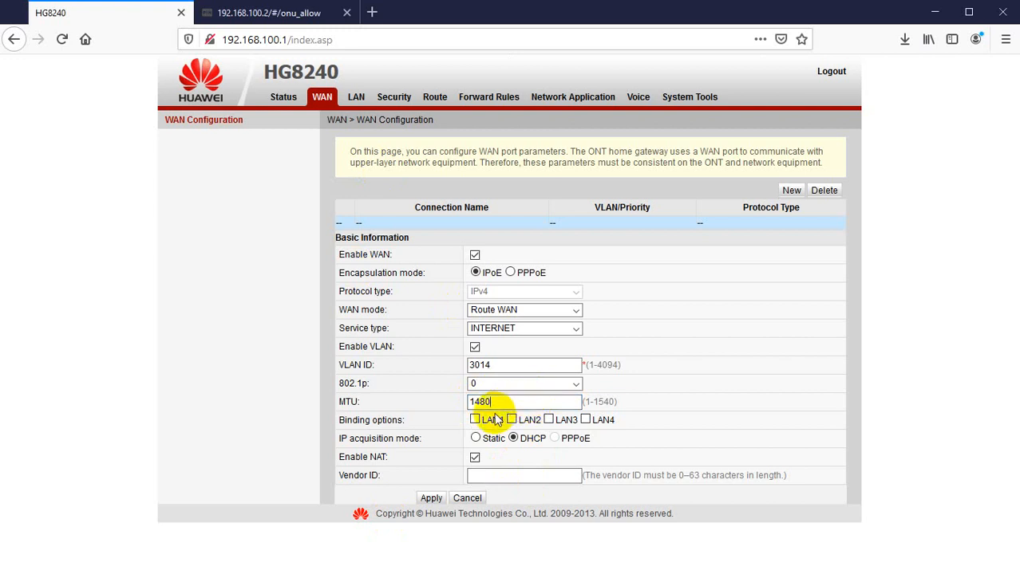
left_click(476, 421)
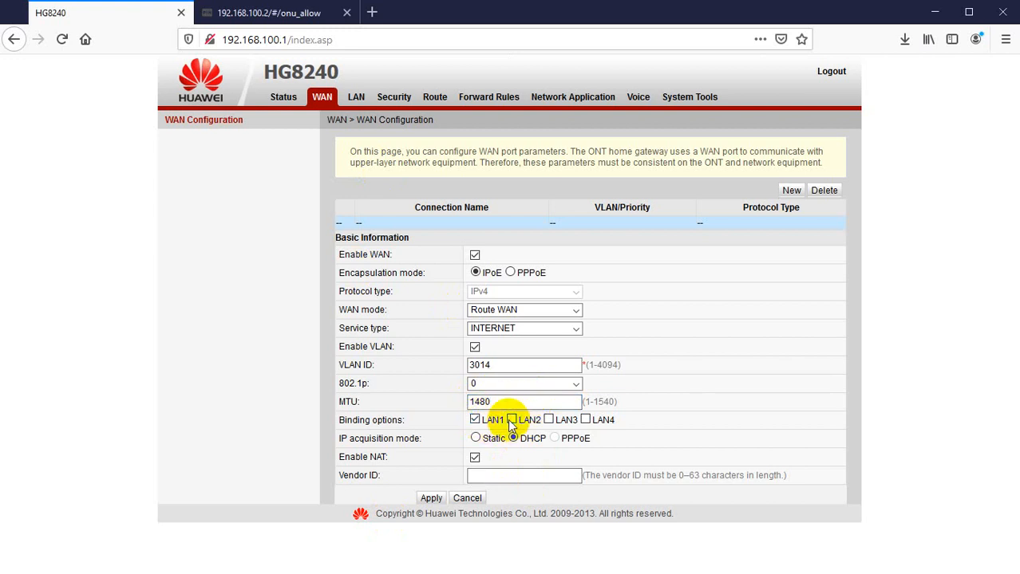
left_click(511, 420)
left_click(549, 421)
left_click(586, 422)
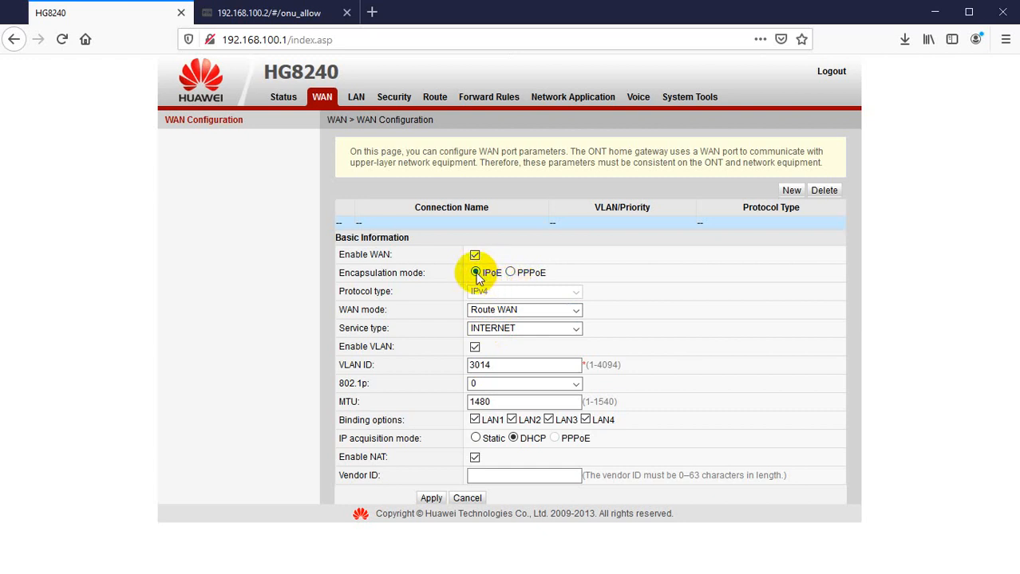
Switch the encapsulation mode to PPPoE and inspect the user name field.
left_click(510, 273)
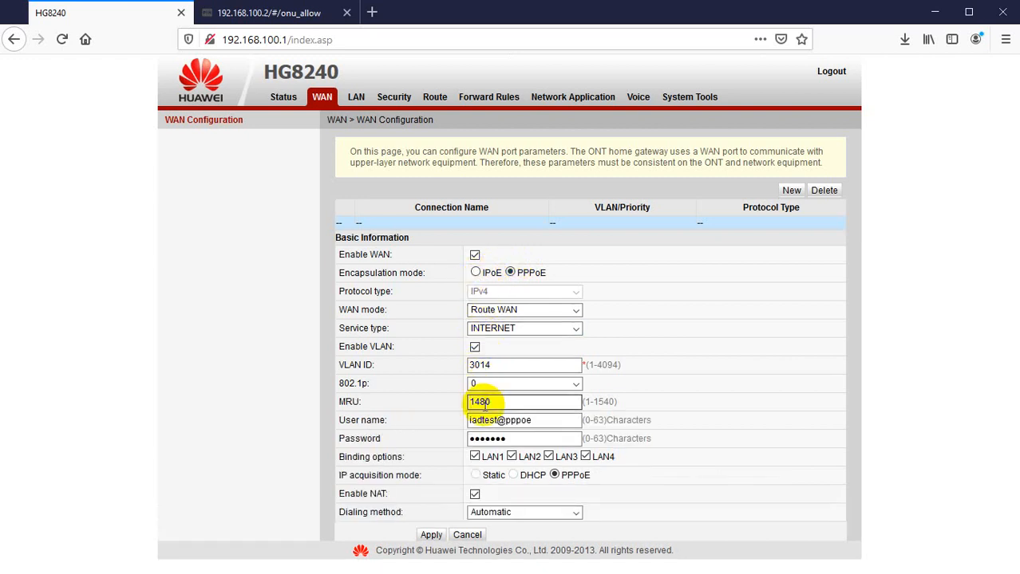
left_click_drag(546, 419, 430, 423)
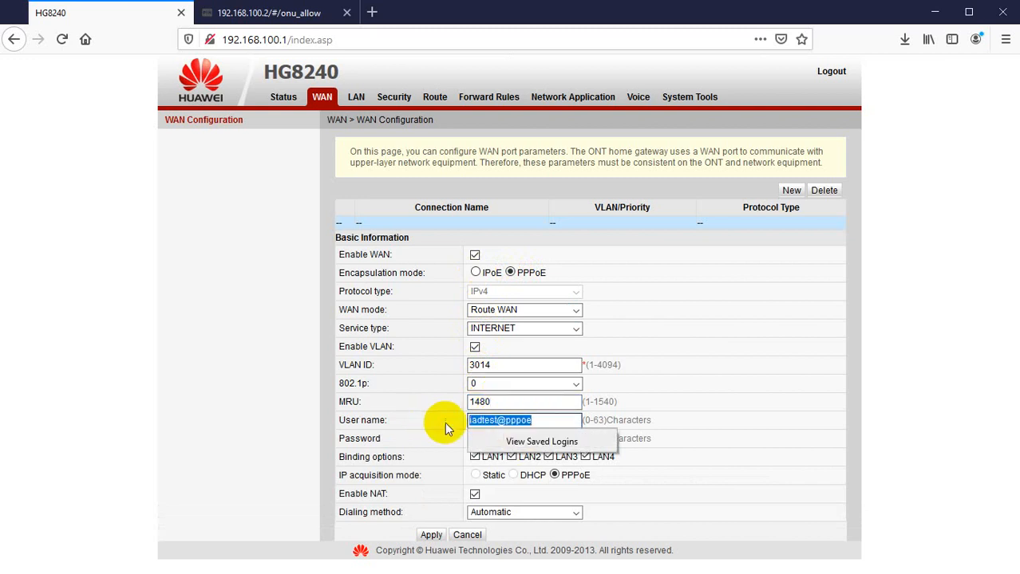
left_click(501, 403)
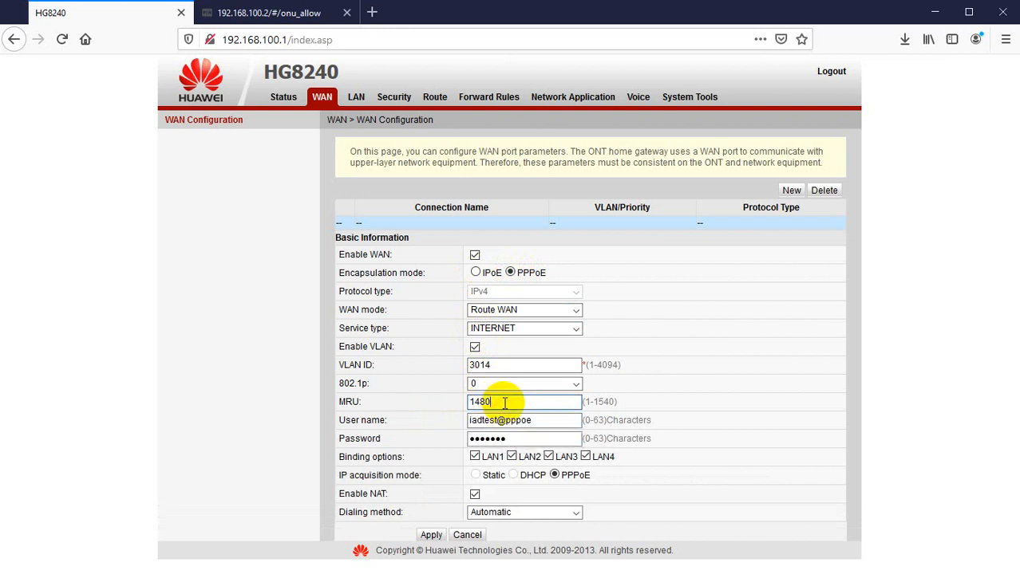
left_click_drag(546, 421, 426, 423)
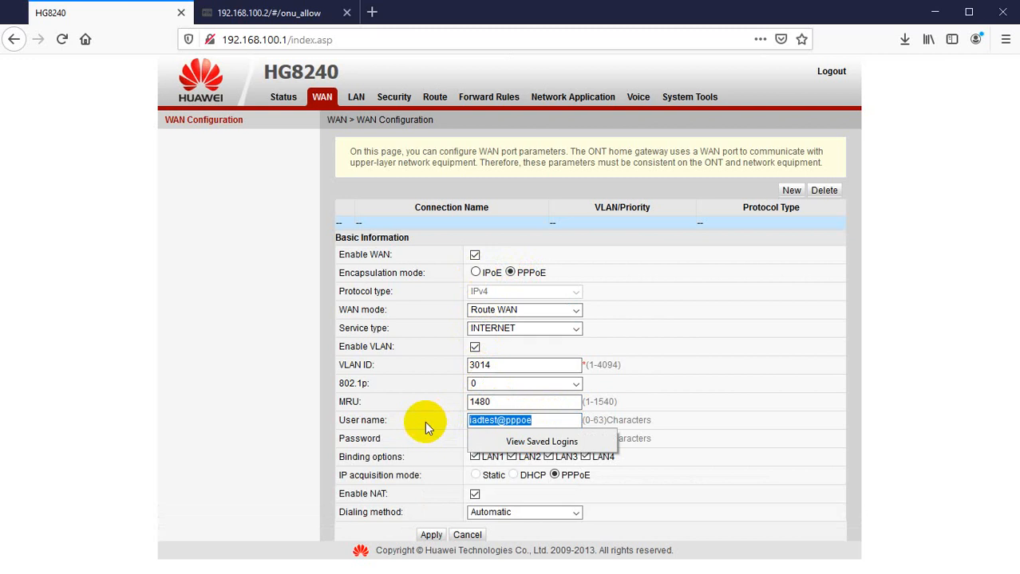
Review the MikroTik PPP active connections, PPPoE interfaces and PPPoE servers.
key("alt+Tab")
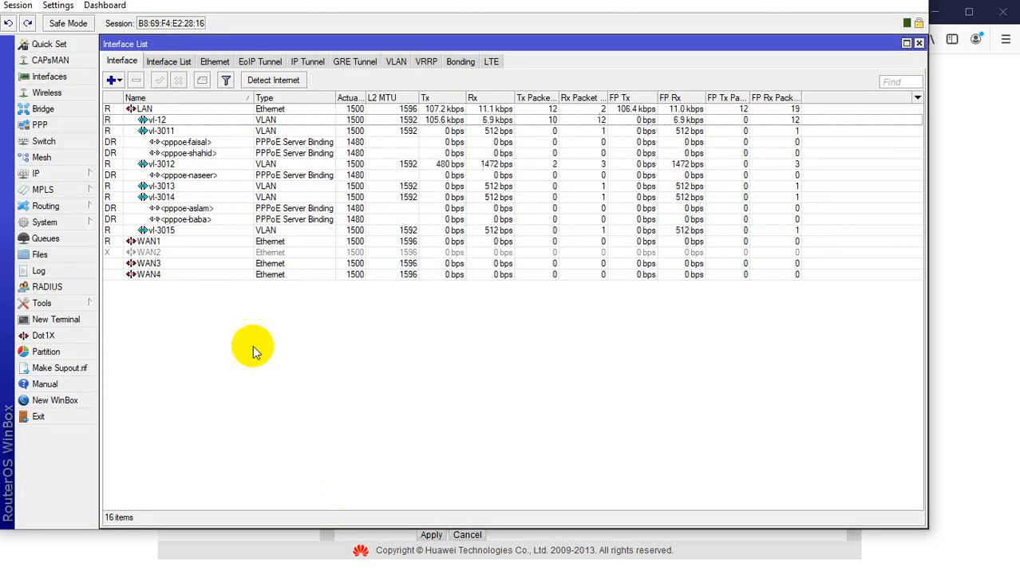
left_click(40, 125)
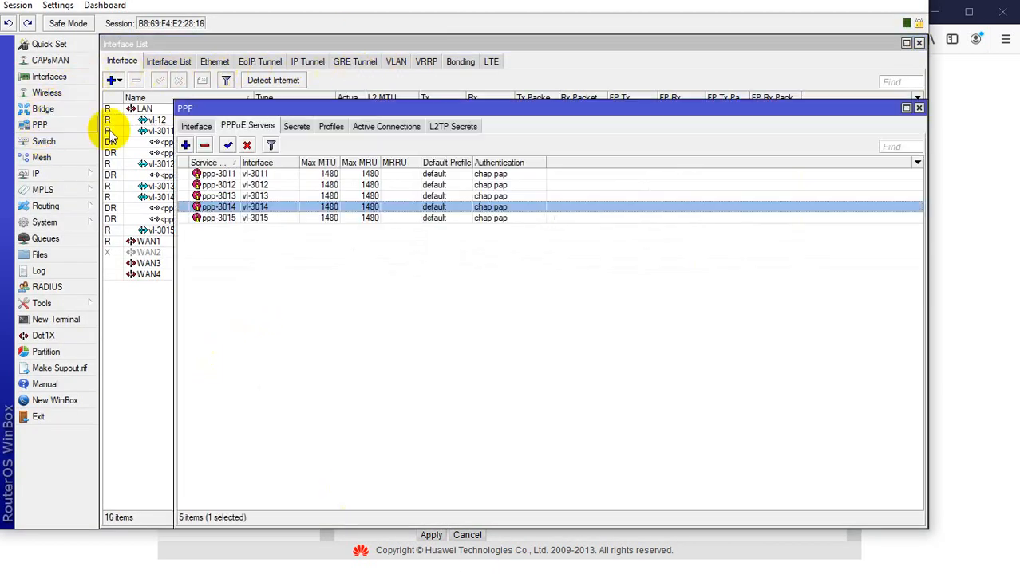
left_click(375, 127)
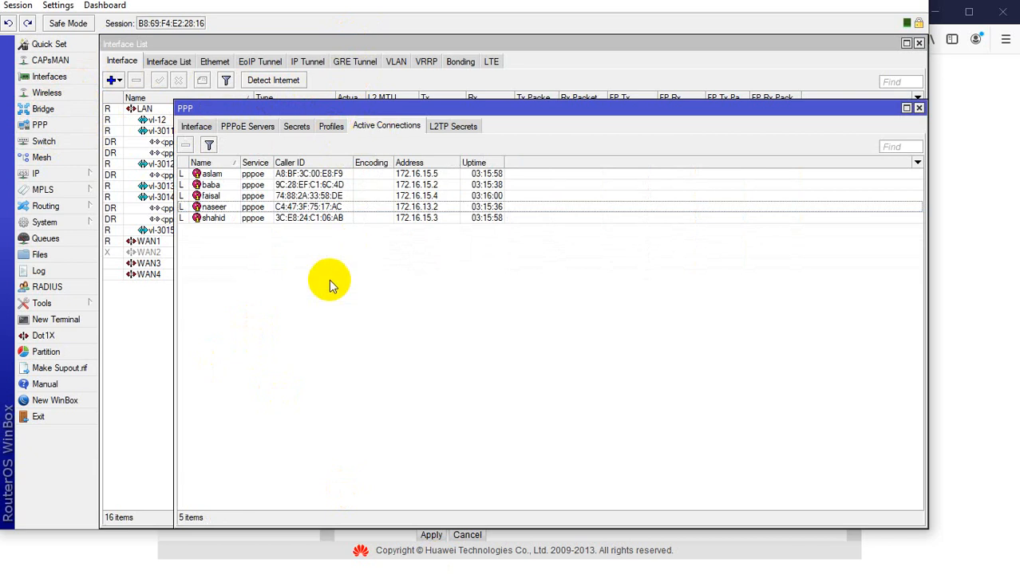
left_click(220, 218)
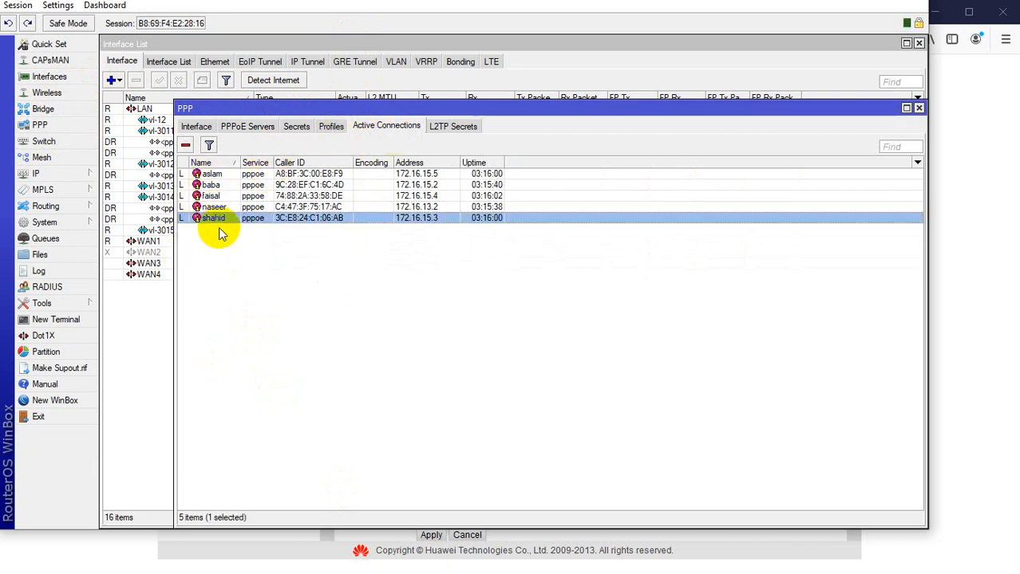
left_click(191, 128)
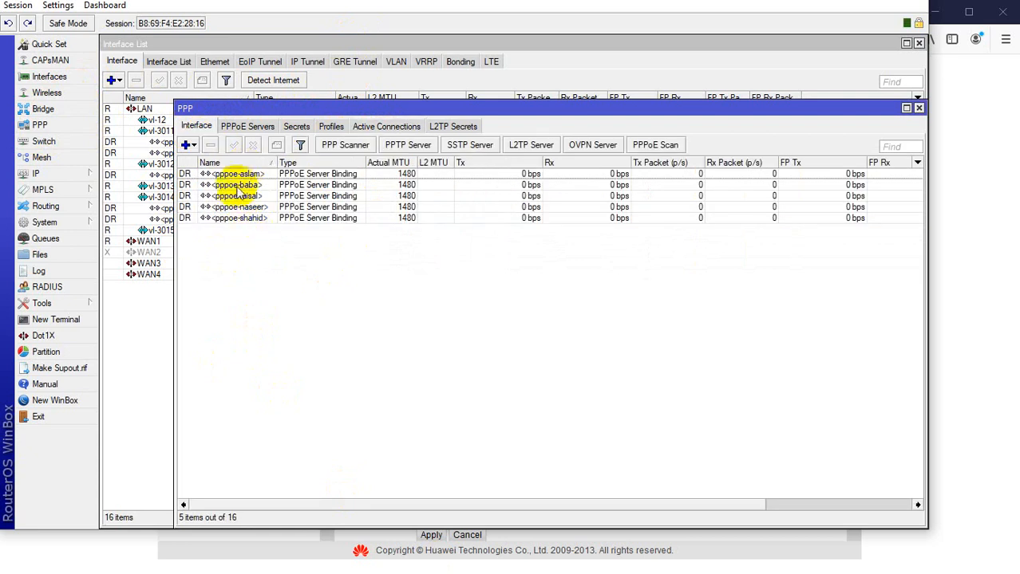
left_click(248, 127)
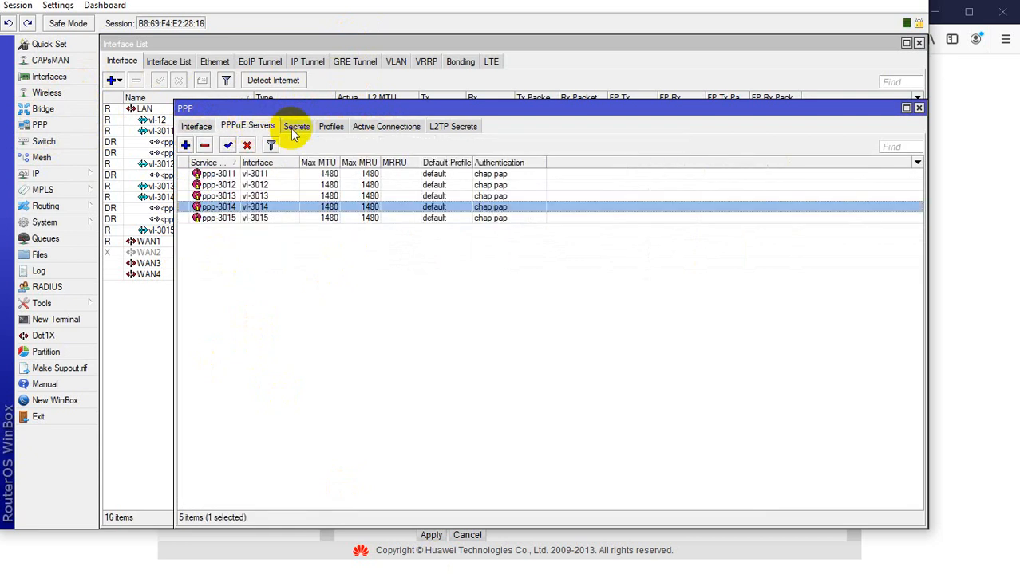
Review the MikroTik PPP secrets, PPP interfaces and PPPoE servers, then close the PPP window.
left_click(296, 126)
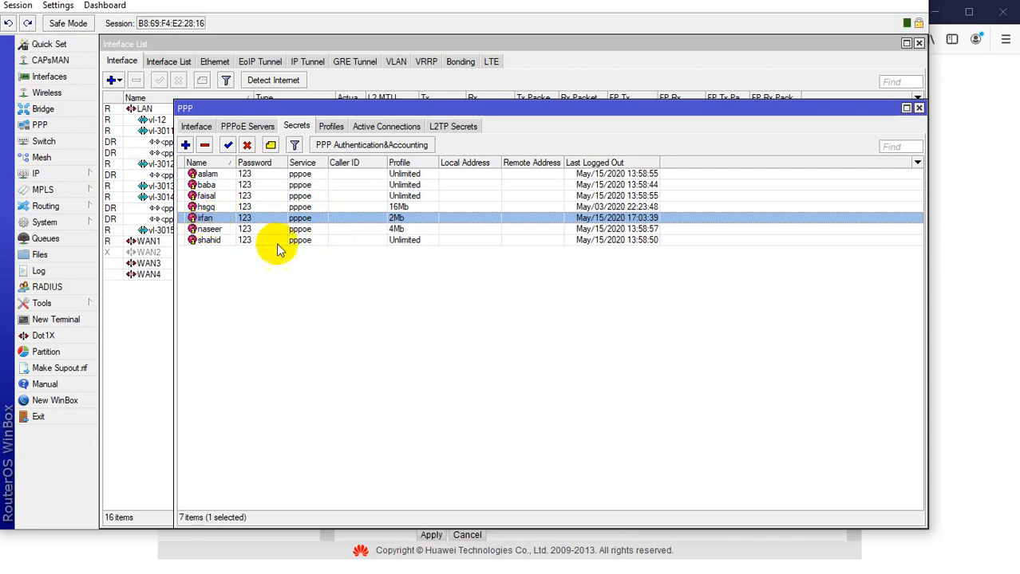
left_click(196, 126)
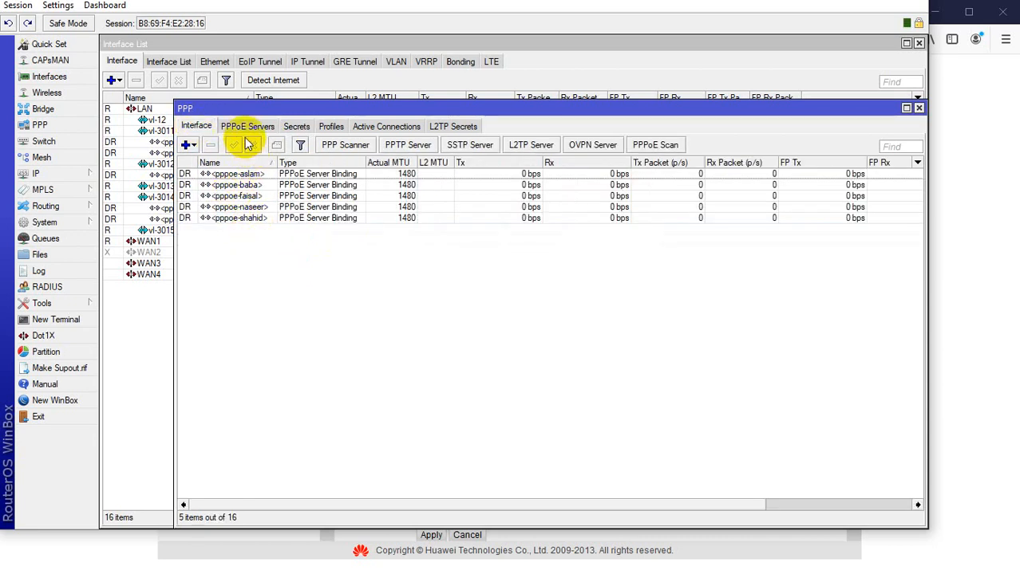
left_click(248, 128)
left_click(158, 316)
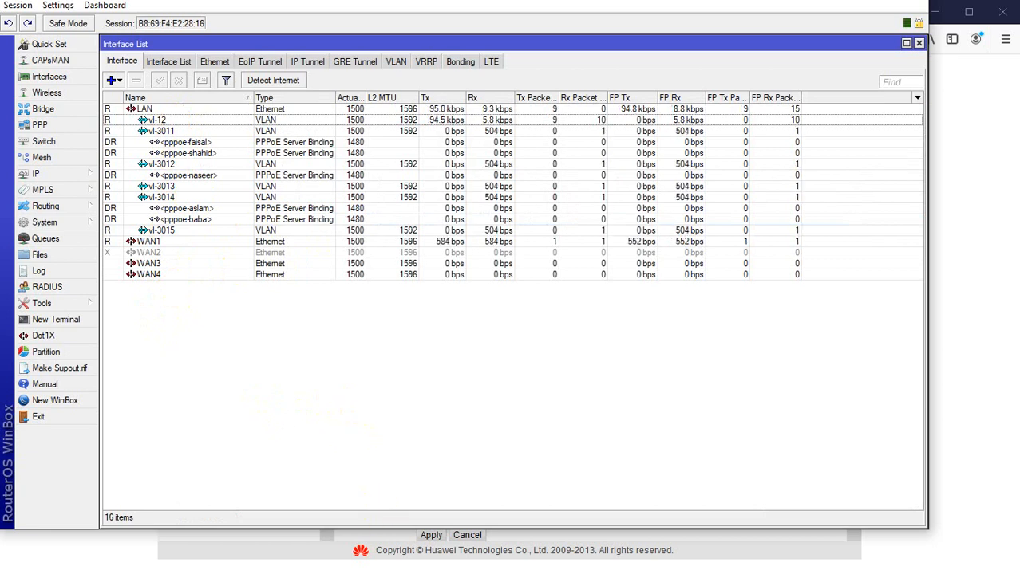
Back on the ONT page, enter the PPPoE account's user name and its password from the MikroTik secret.
key("alt+Tab")
left_click(498, 366)
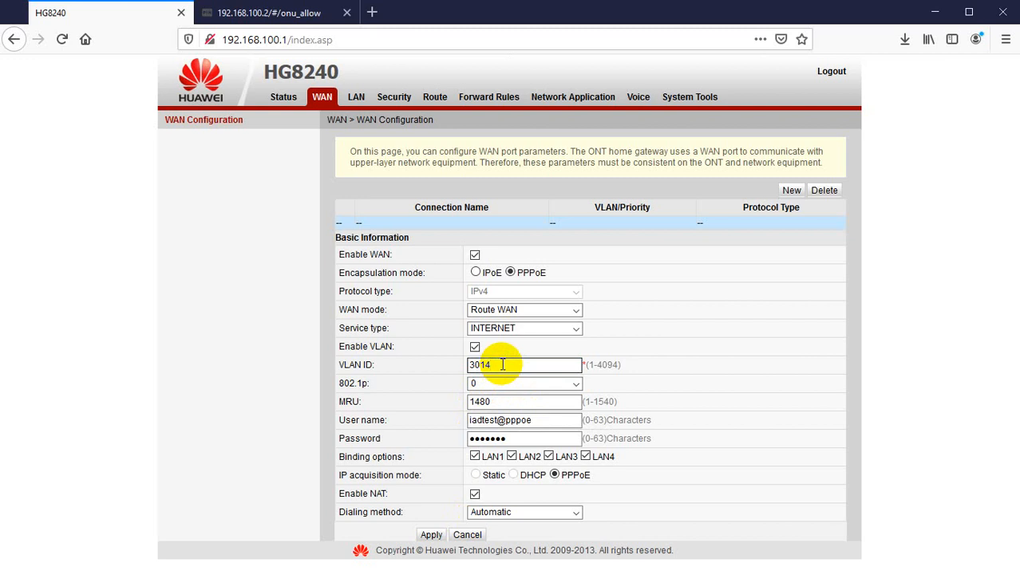
left_click_drag(555, 420, 387, 420)
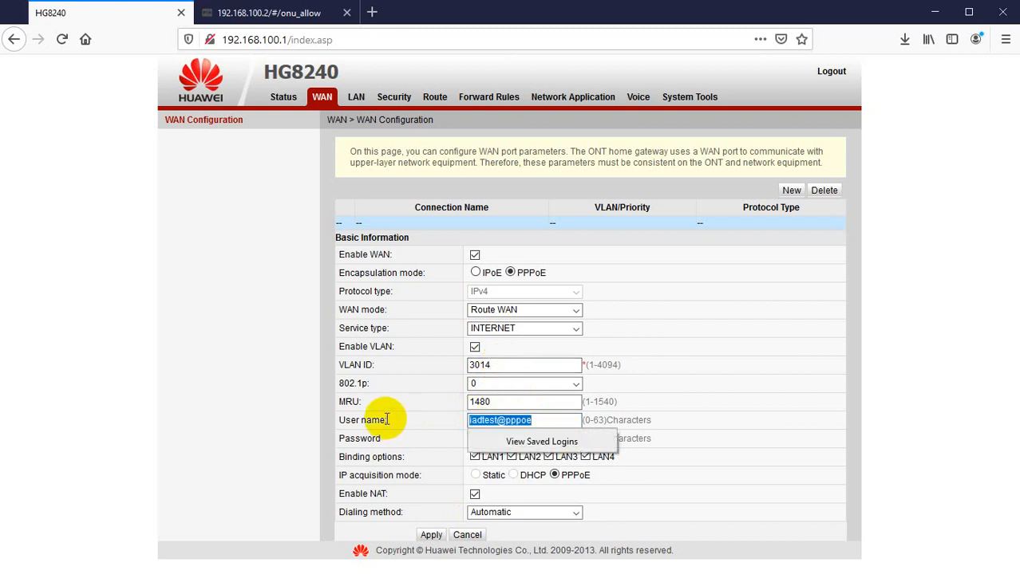
type("irfan")
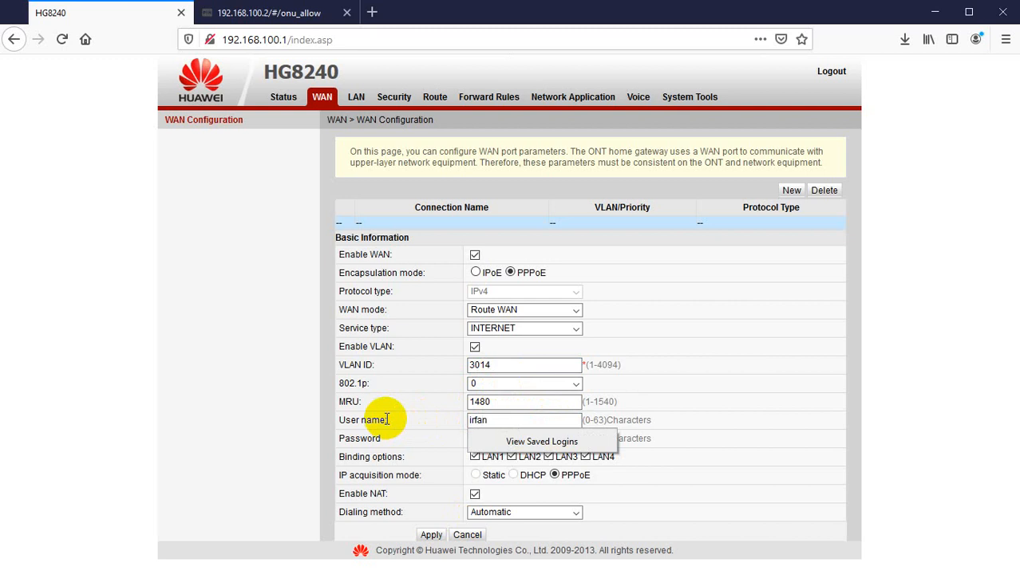
key("Tab")
type("123")
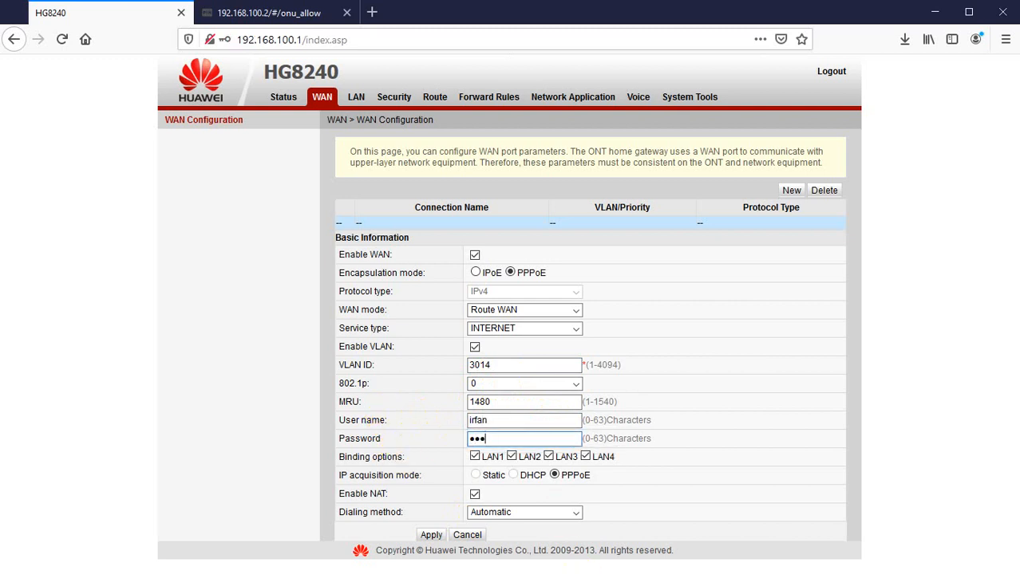
Reopen the MikroTik PPP secrets list to check the account credentials.
key("alt+Tab")
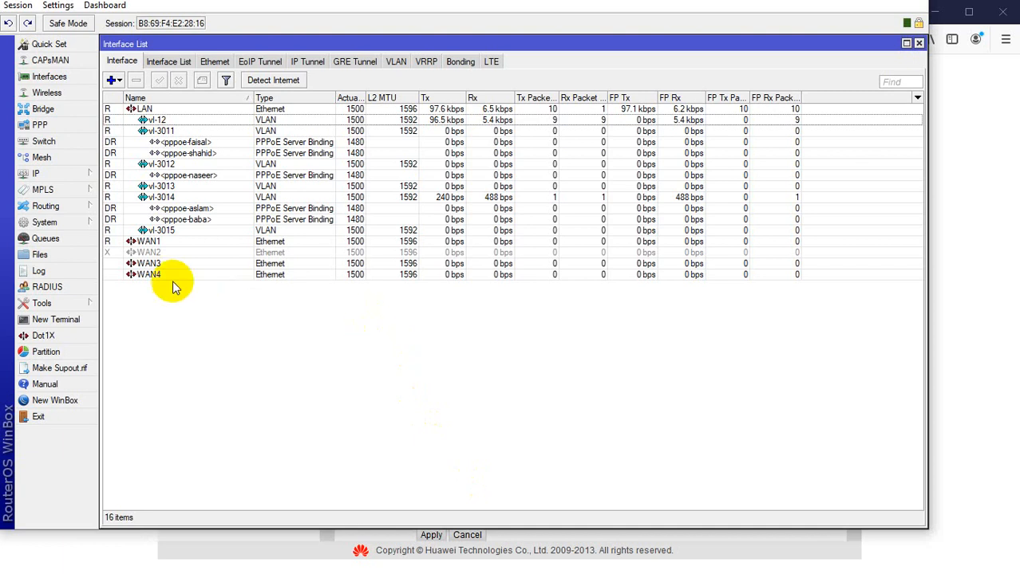
left_click(22, 6)
mouse_move(55, 8)
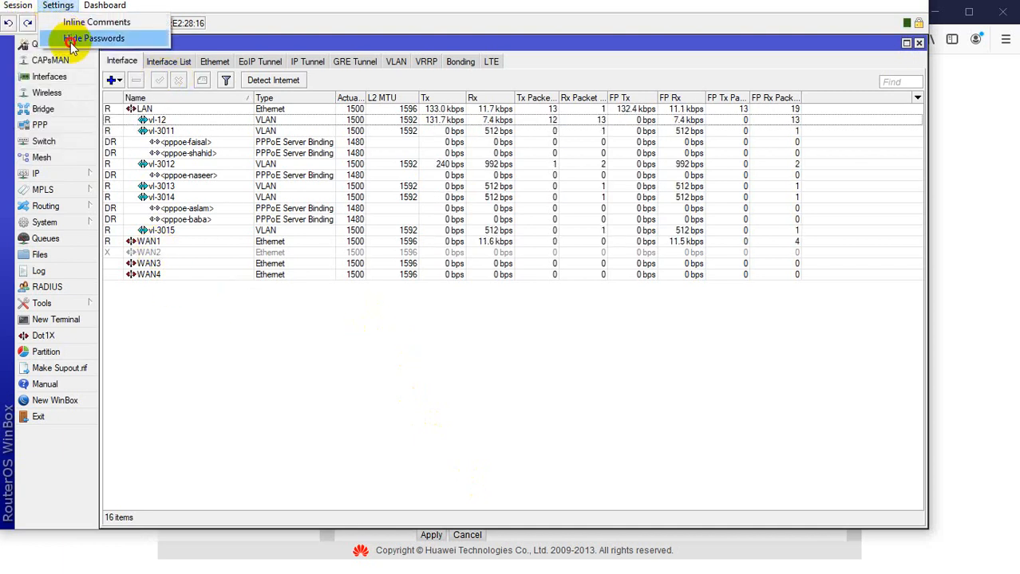
left_click(156, 181)
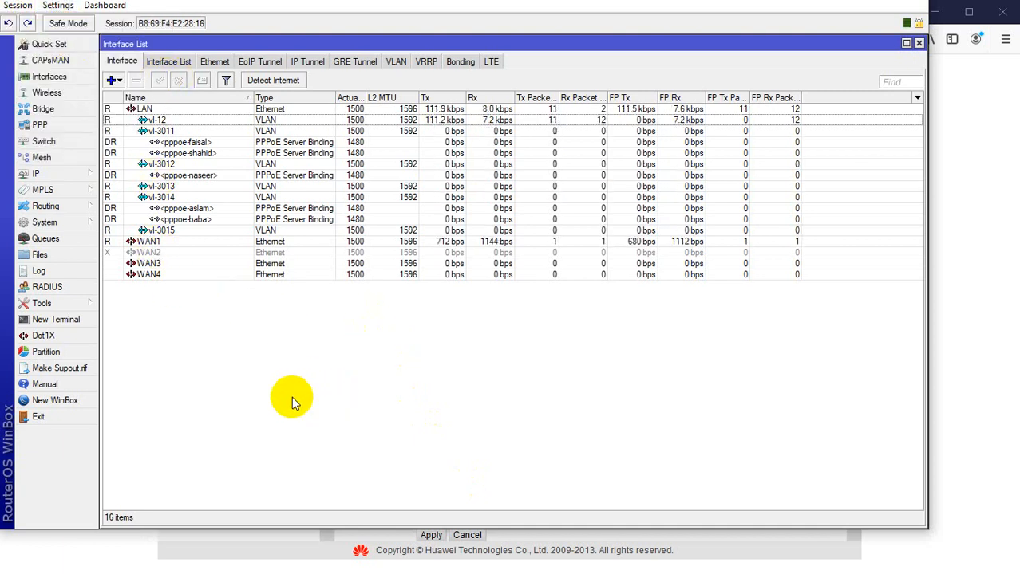
left_click(42, 126)
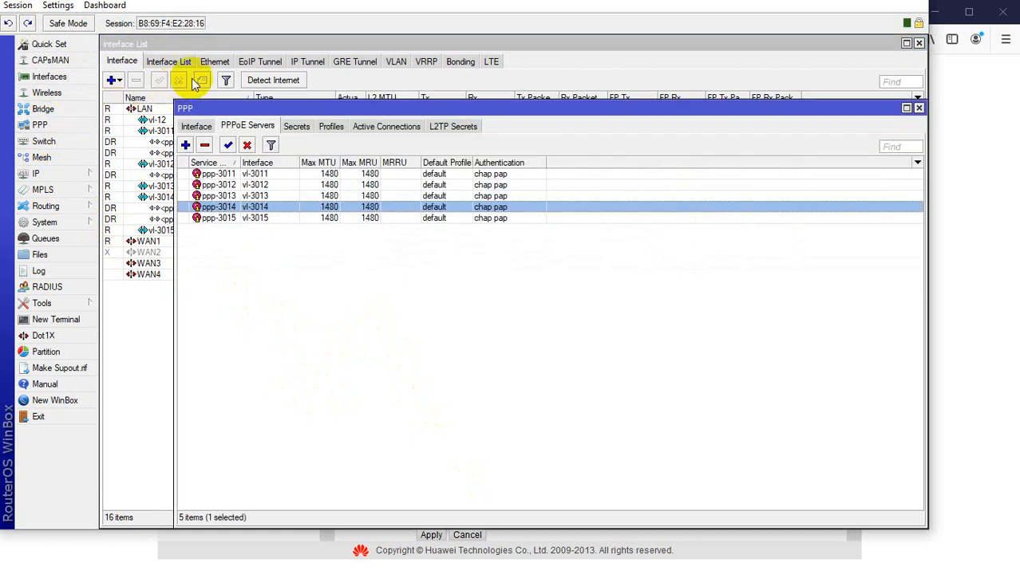
left_click(296, 126)
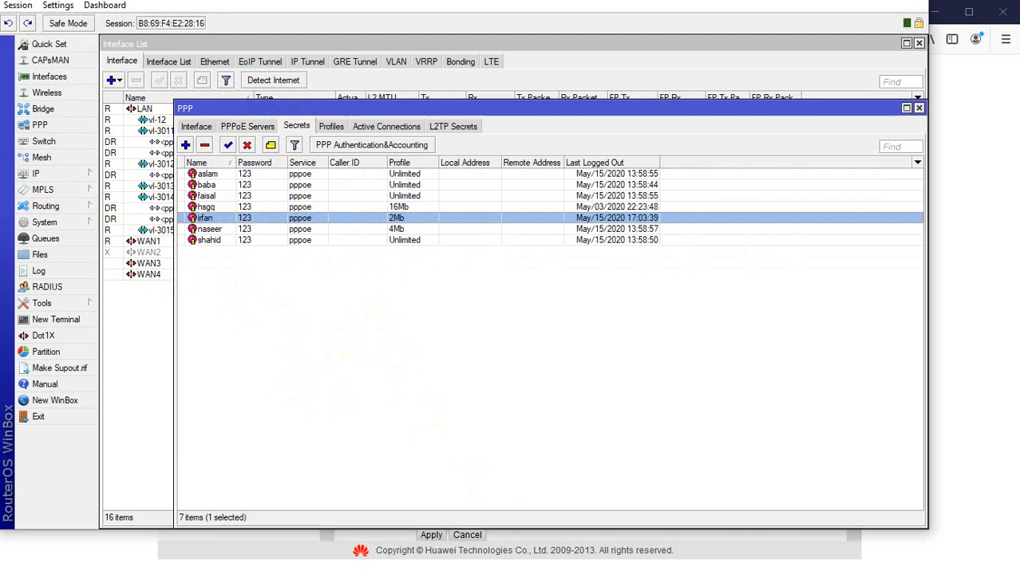
Try to apply the WAN connection settings on the ONT.
key("alt+Tab")
left_click(501, 440)
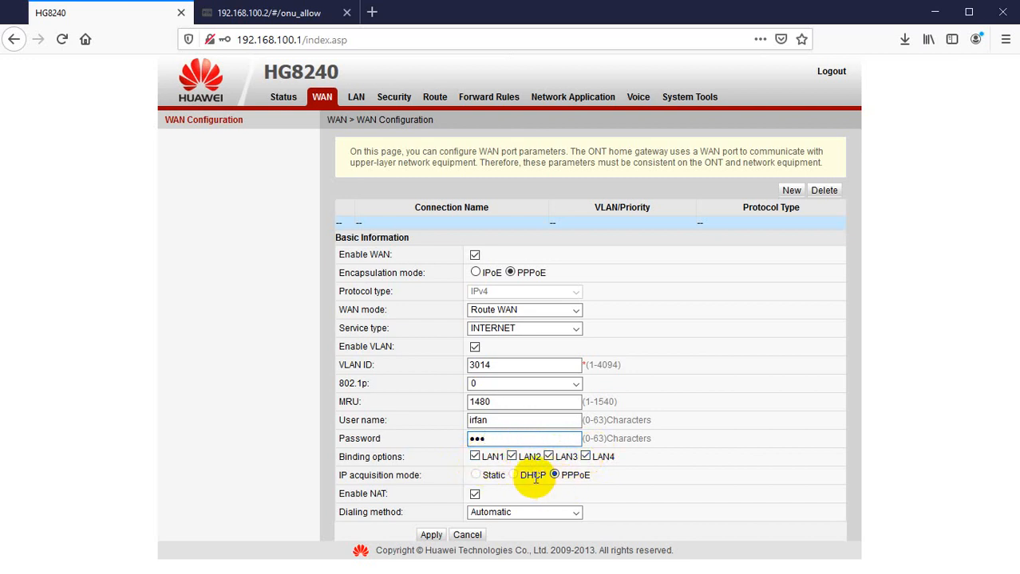
left_click(431, 534)
Log back in to the ONT using the saved telecomadmin login.
key("Down")
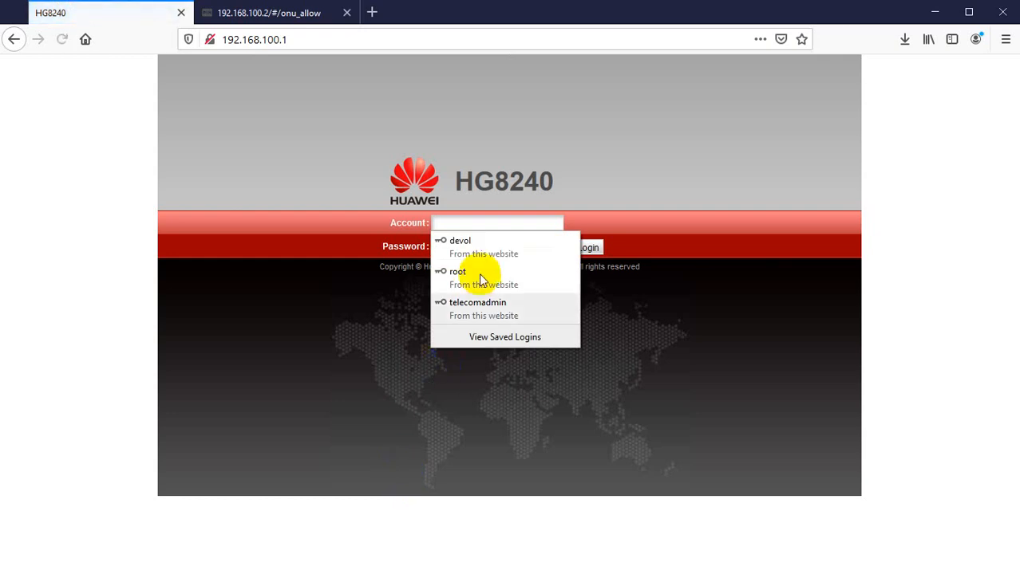
left_click(473, 303)
left_click(588, 248)
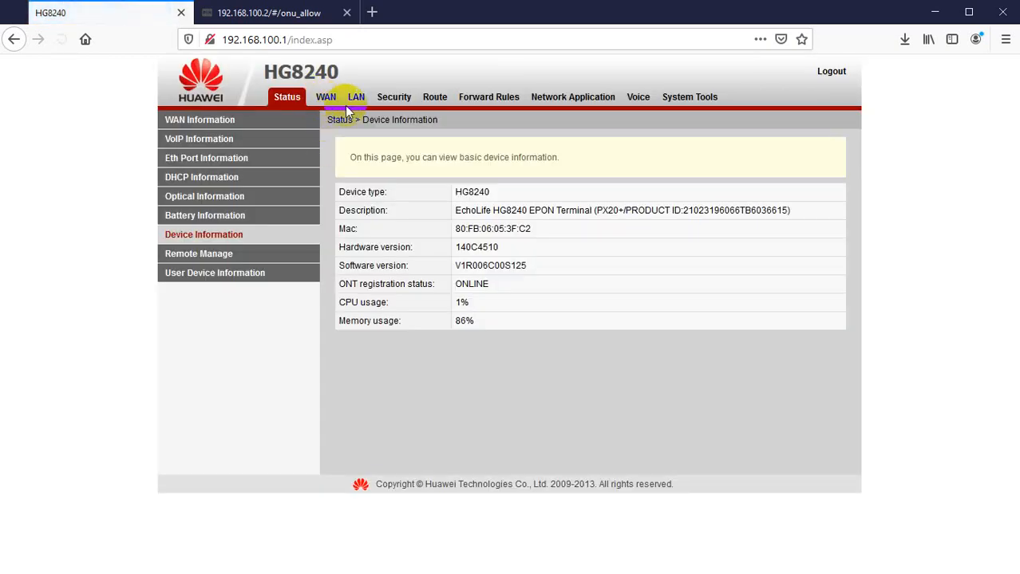
Create a new WAN connection with PPPoE encapsulation and VLAN ID 3014.
left_click(326, 100)
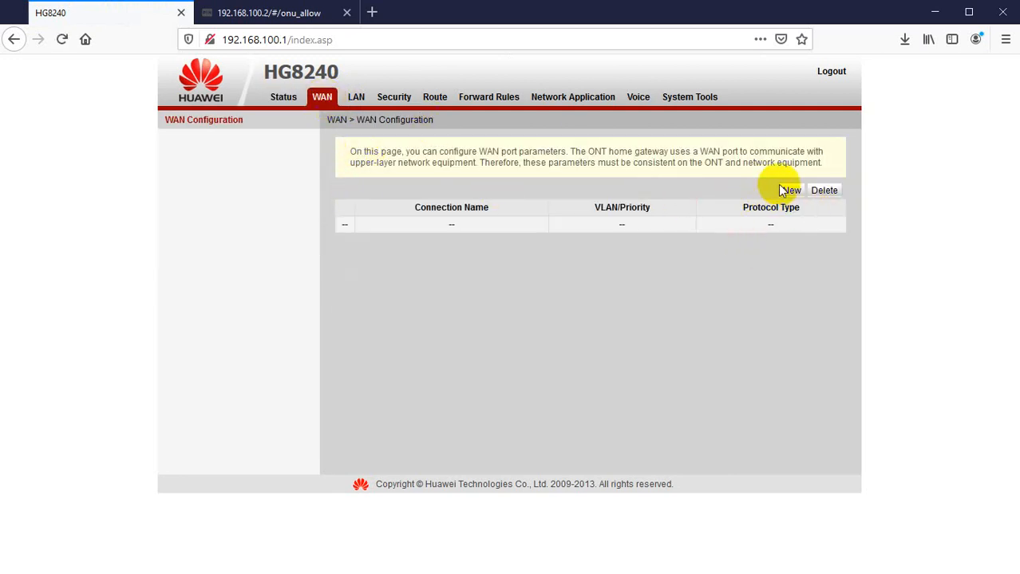
left_click(790, 192)
left_click(511, 274)
left_click(476, 365)
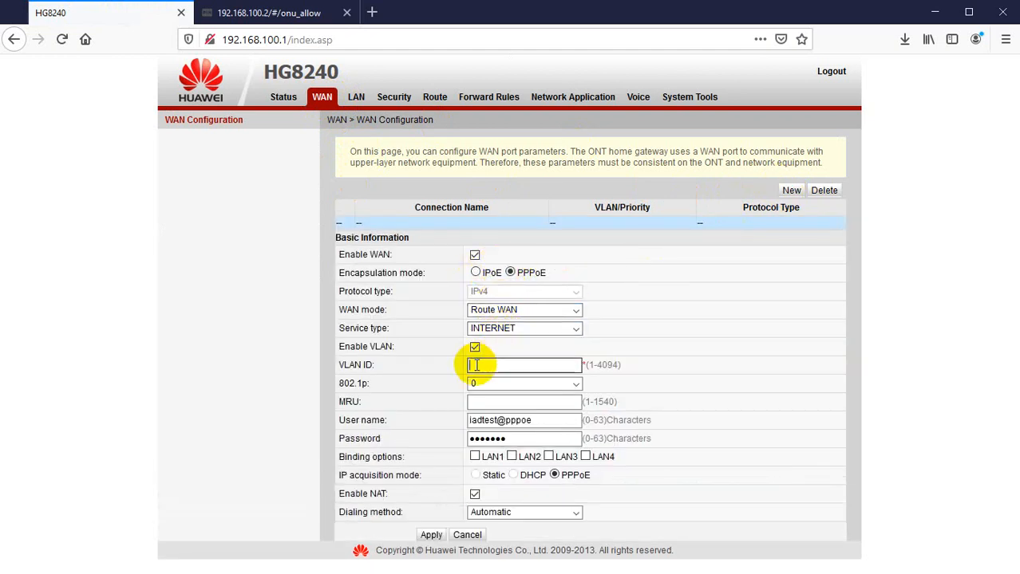
type("3014")
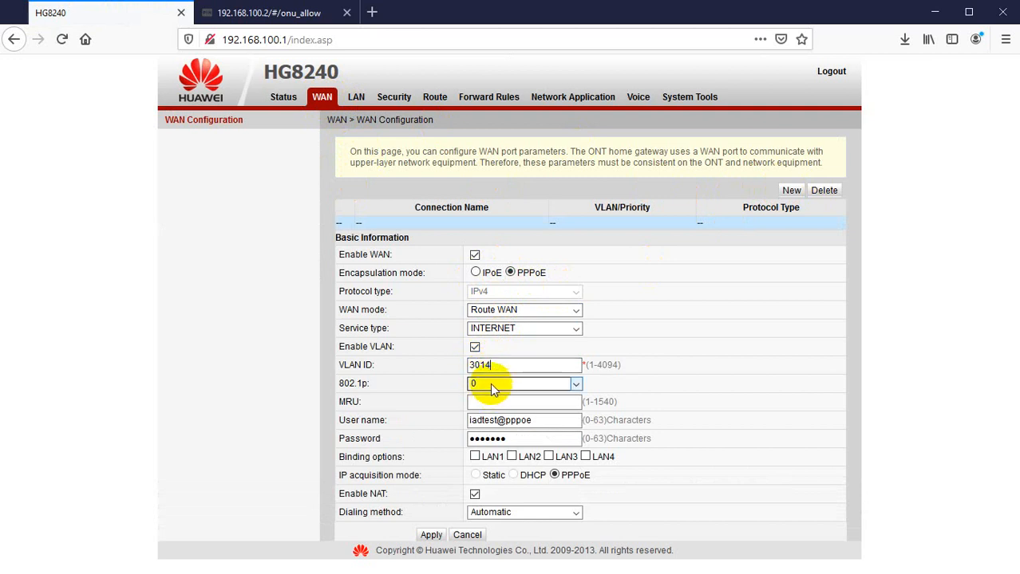
Set the connection's MRU to 1480.
left_click(475, 384)
left_click(397, 402)
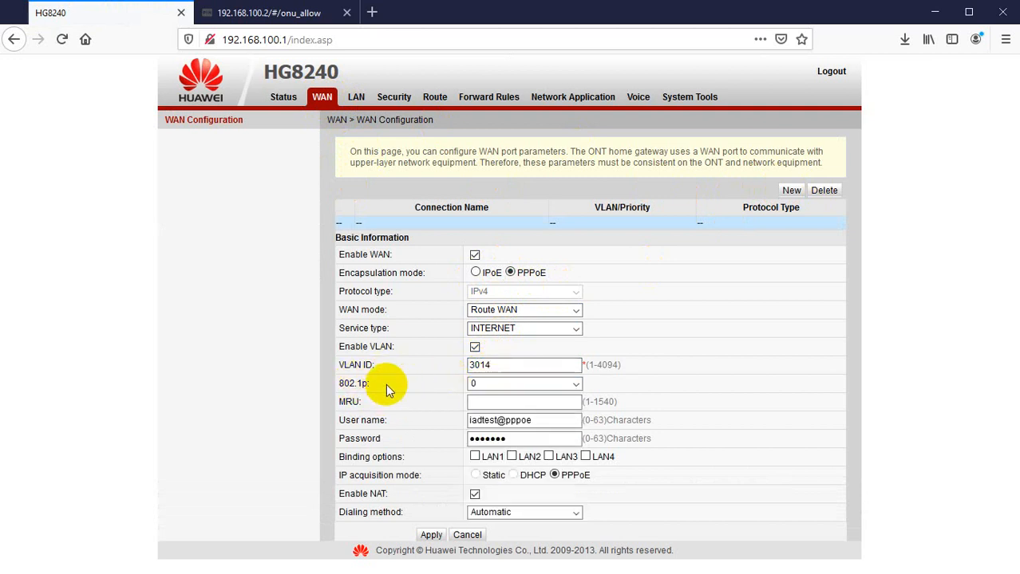
left_click(503, 403)
type("14")
key("Tab")
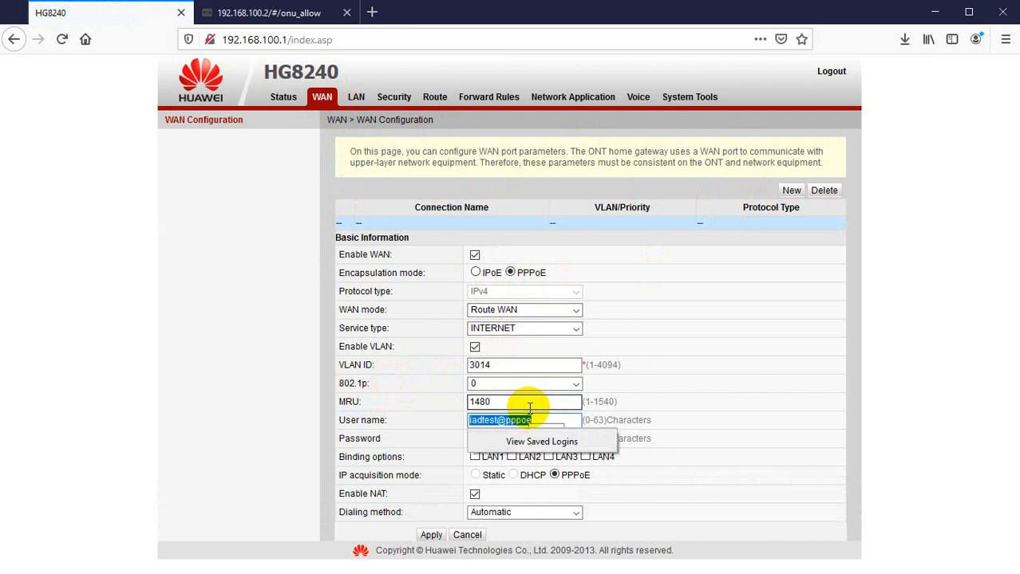
Replace the user name with the PPPoE account's user name and enter its password.
key("BackSpace")
type("irfan")
key("Tab")
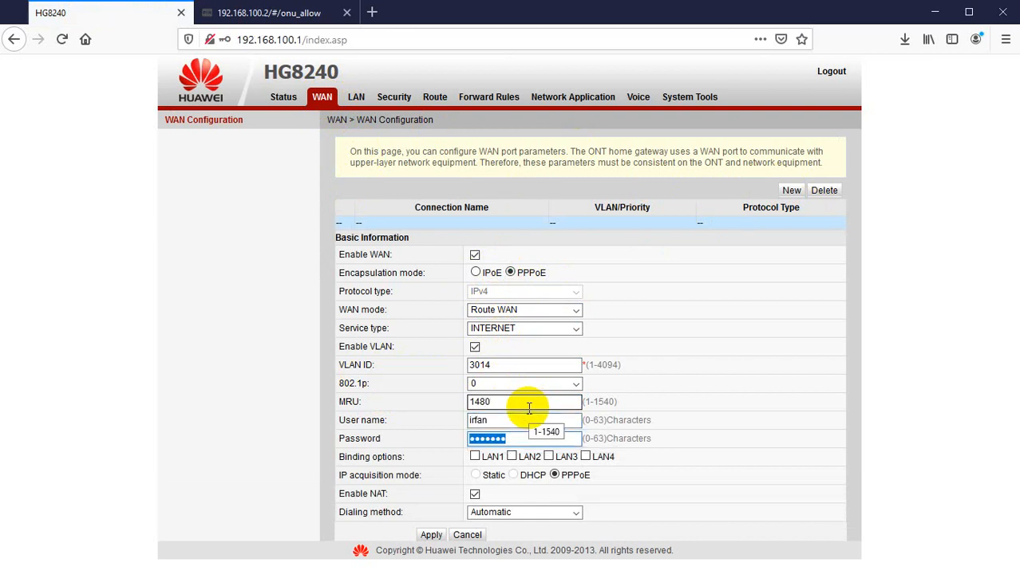
Bind LAN1 through LAN4 to the new WAN connection.
left_click(474, 456)
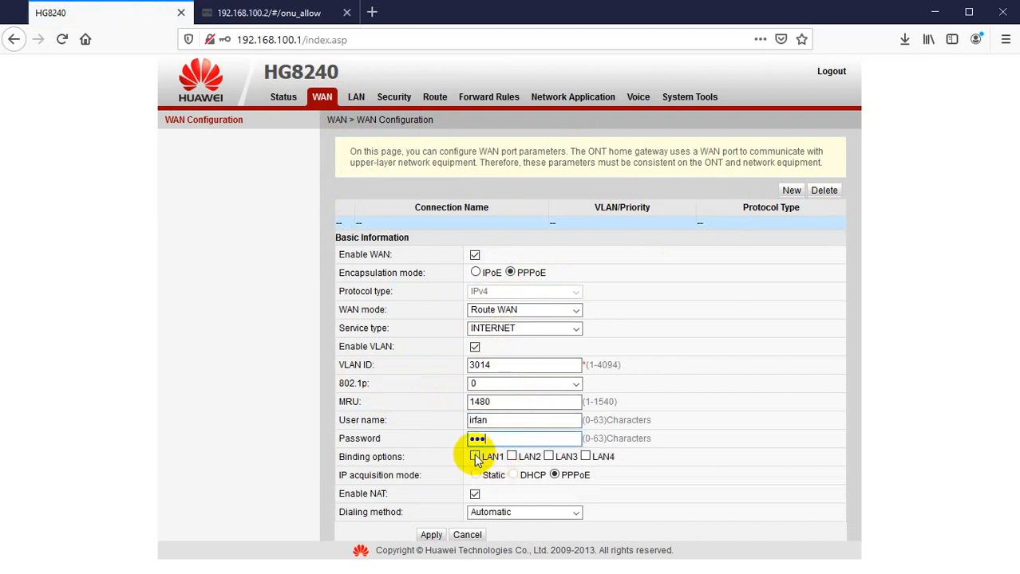
left_click(511, 456)
left_click(548, 456)
left_click(584, 457)
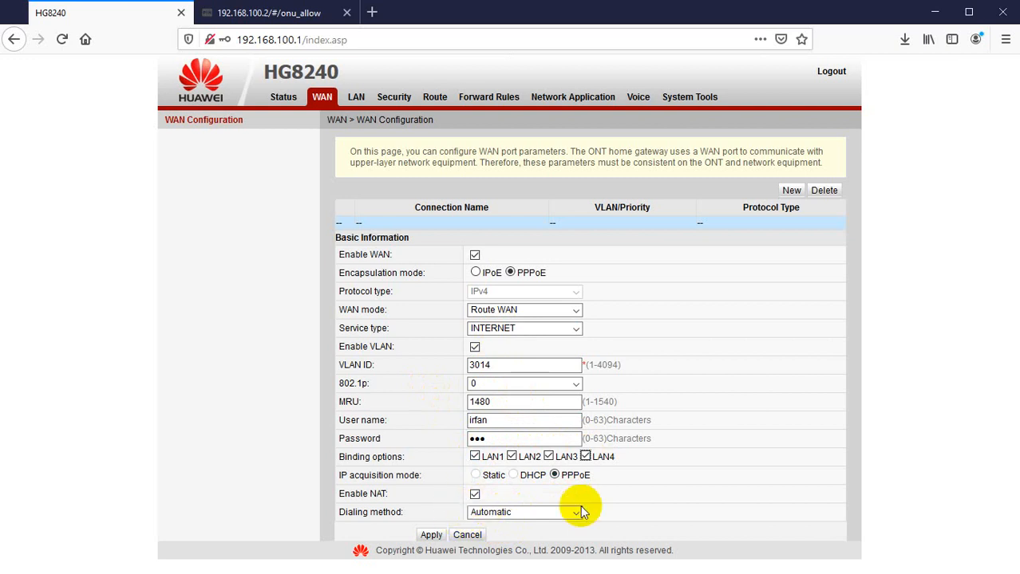
left_click(517, 519)
left_click(516, 519)
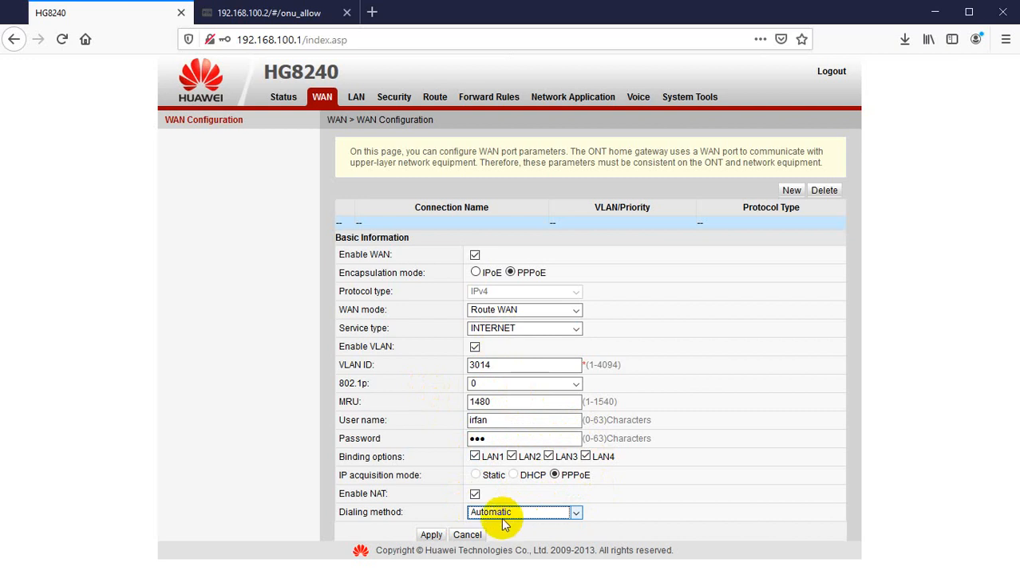
Apply the WAN connection and decline saving the login in the browser.
left_click(430, 536)
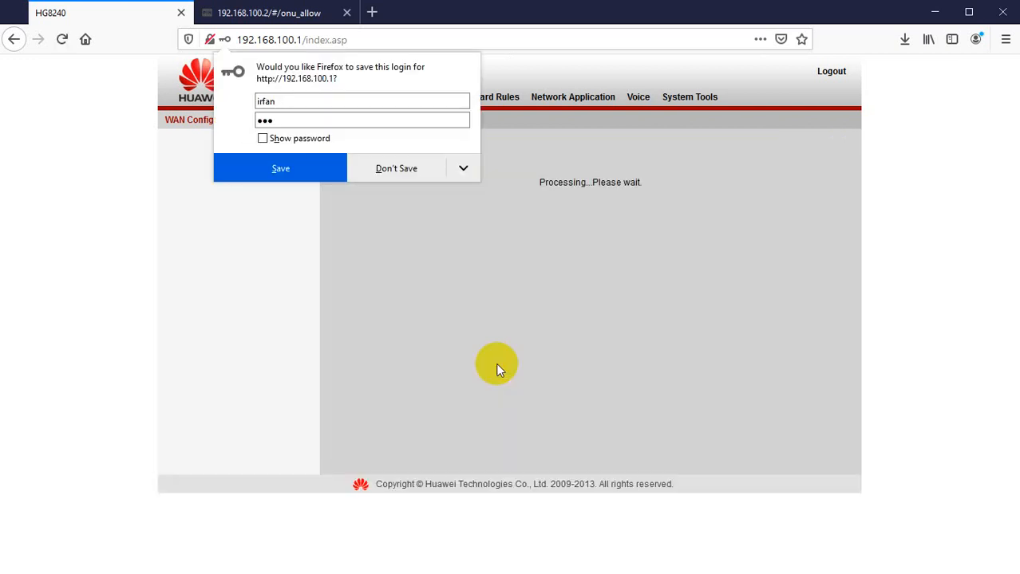
left_click(386, 171)
Check the ONT's WAN information status and details for the new connection, and glance at the ping window.
left_click(285, 99)
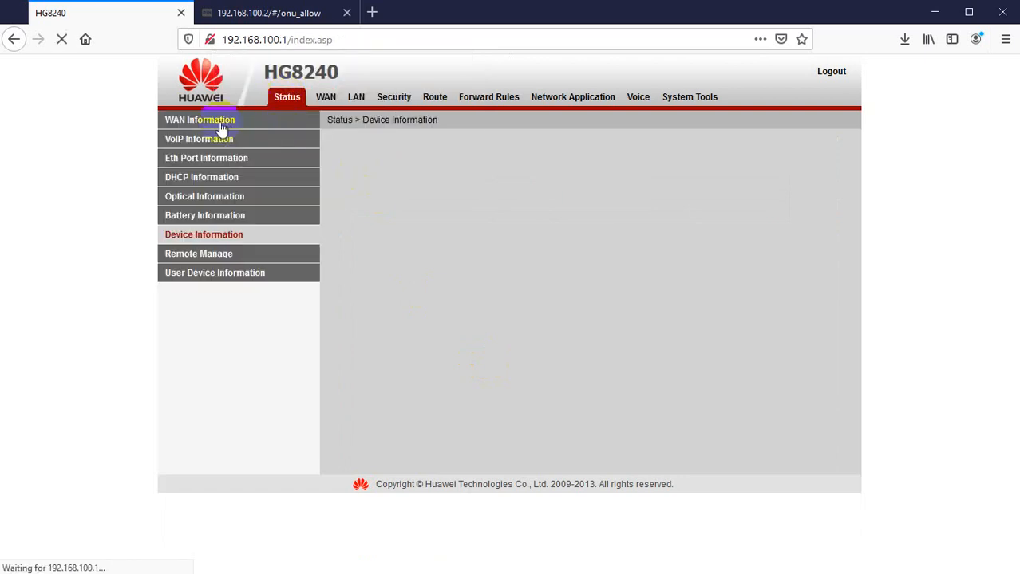
left_click(192, 122)
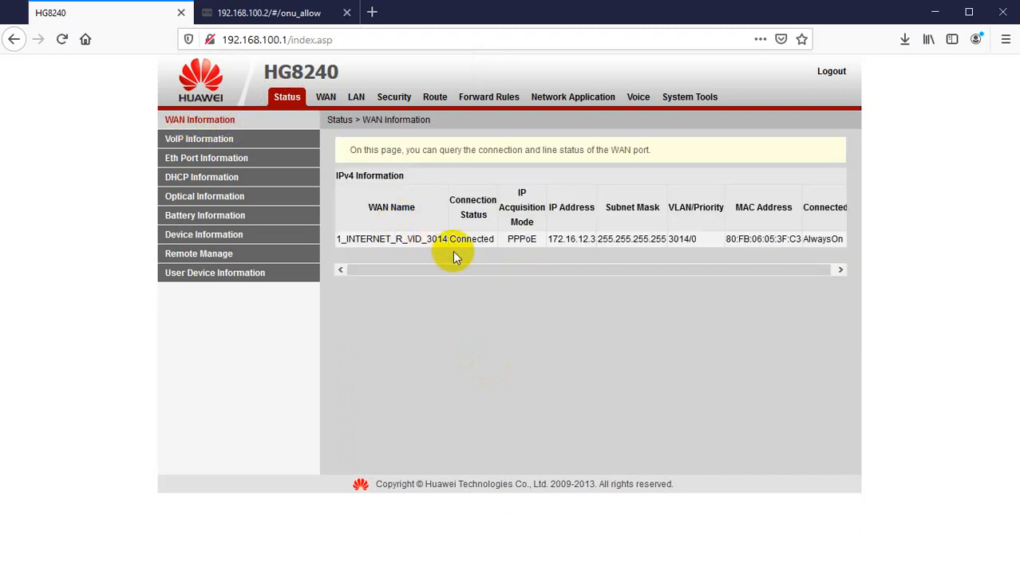
left_click(481, 238)
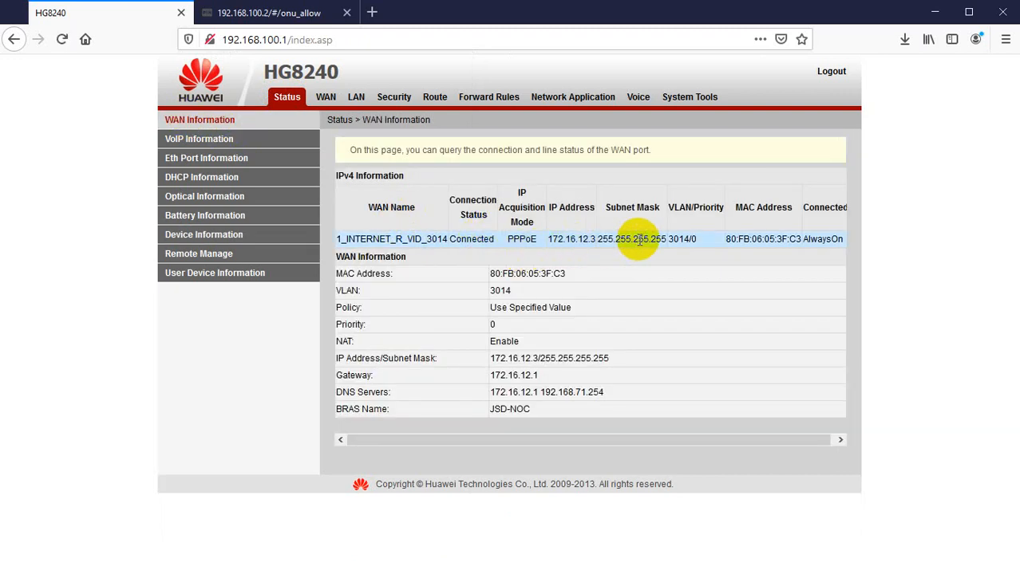
key("alt+Tab")
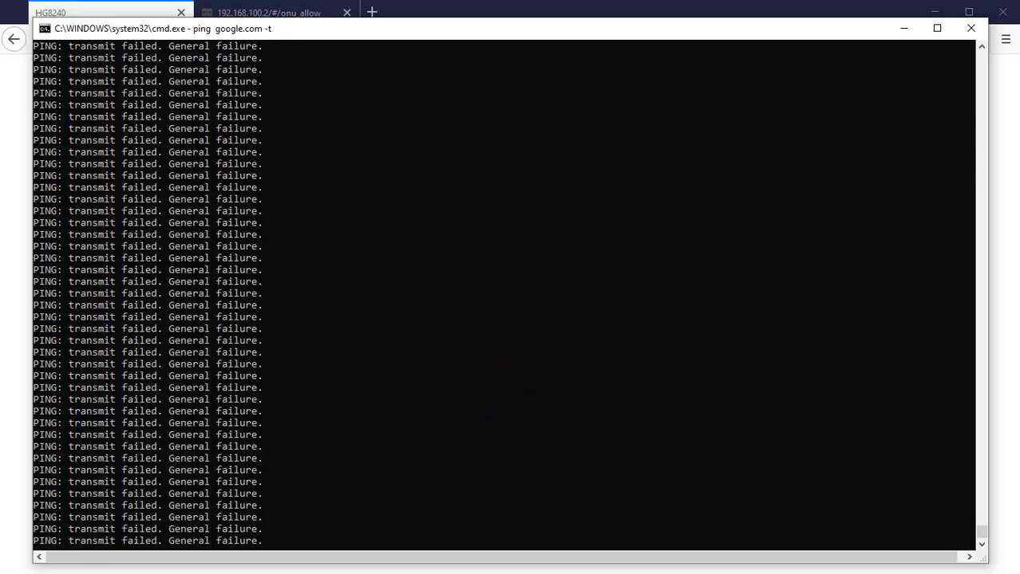
key("alt+Tab")
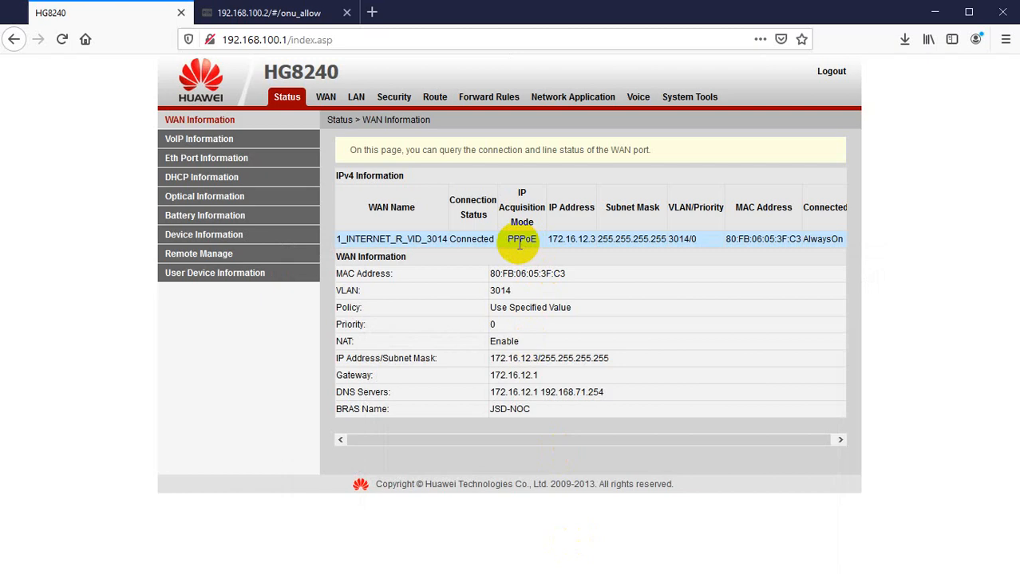
Set the ONU-2 adapter's IPv4 settings to obtain the IP address and DNS server addresses automatically.
key("alt+Tab")
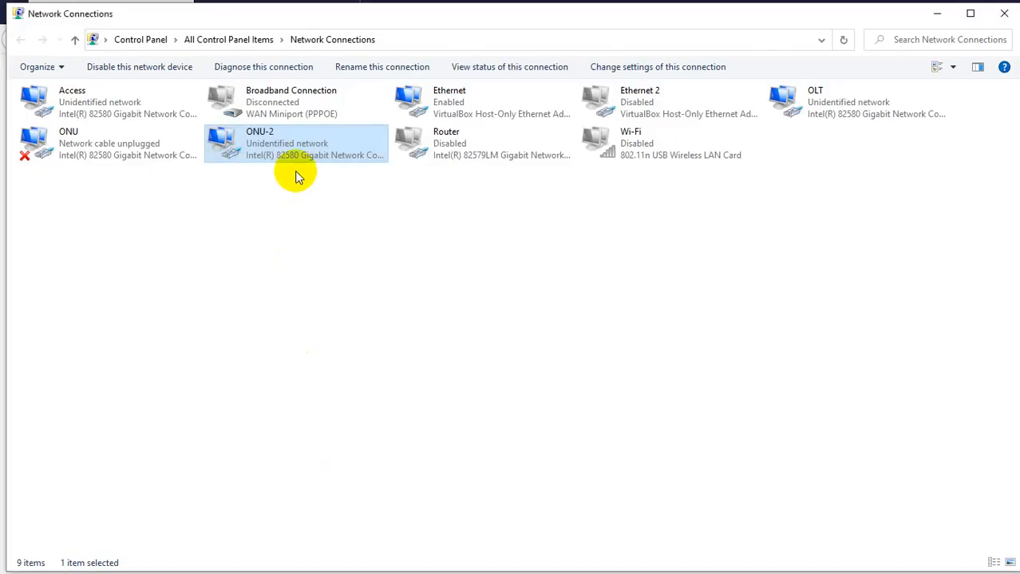
left_click(287, 328)
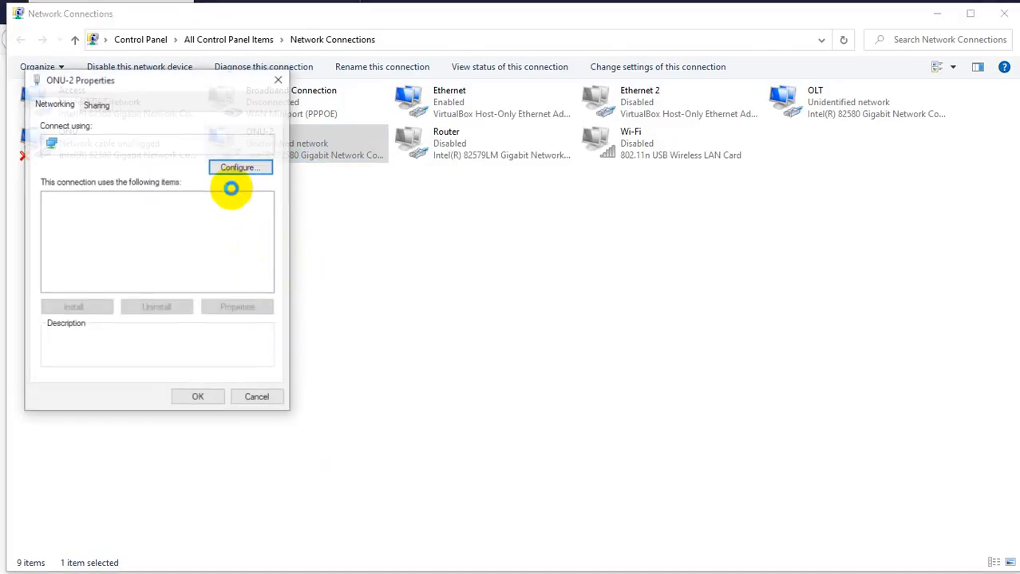
double_click(181, 253)
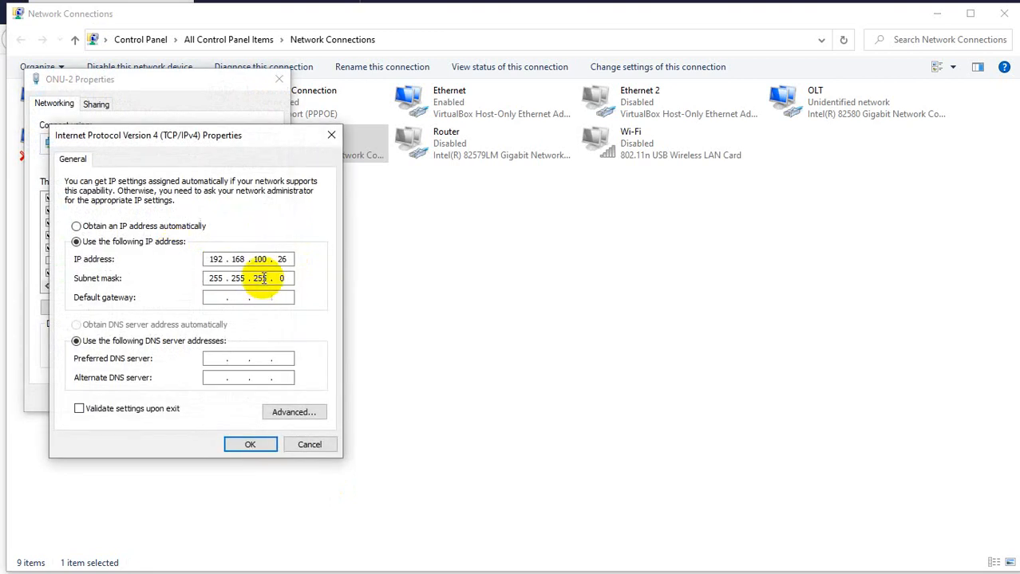
left_click(89, 229)
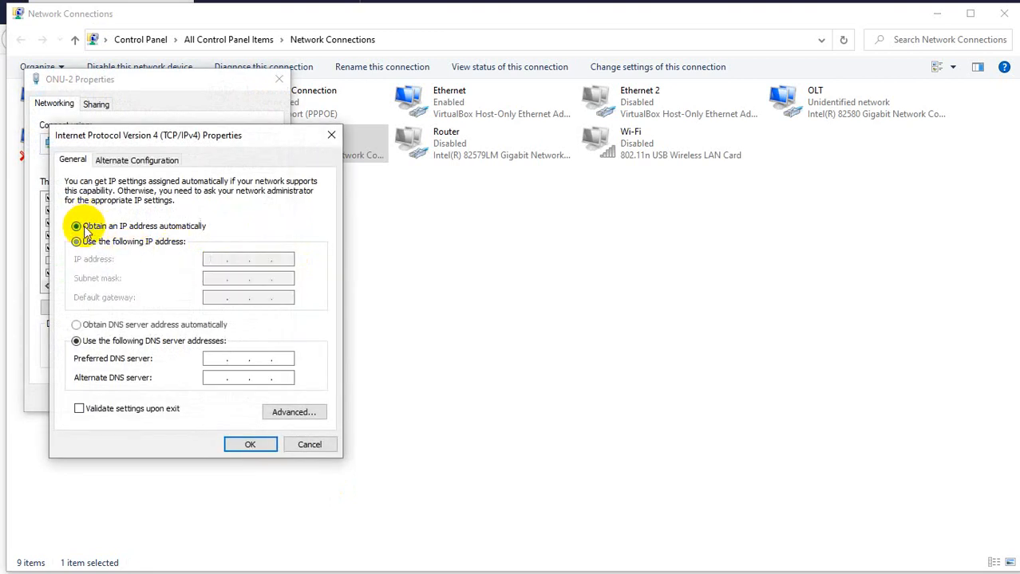
left_click(93, 325)
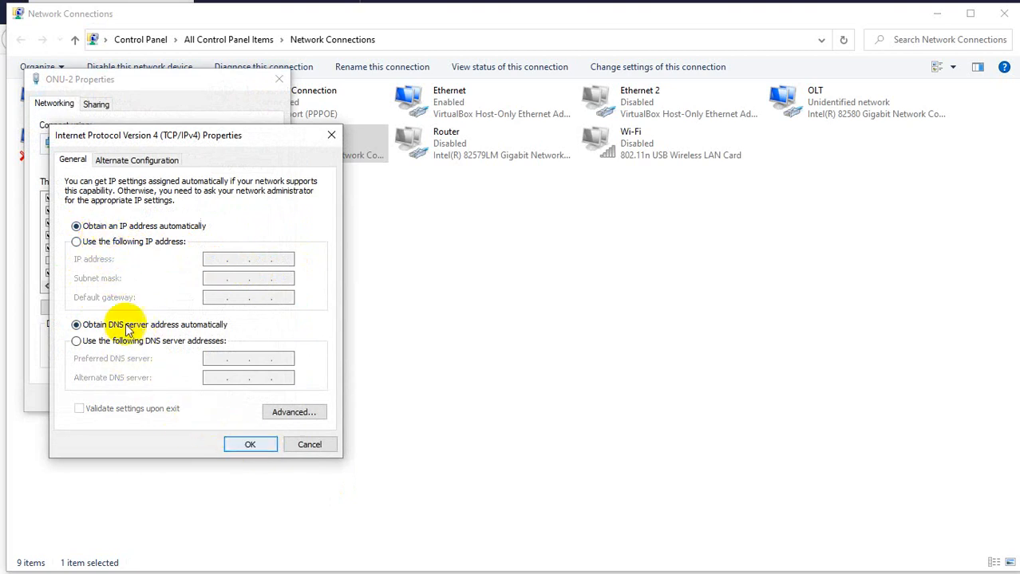
left_click(251, 445)
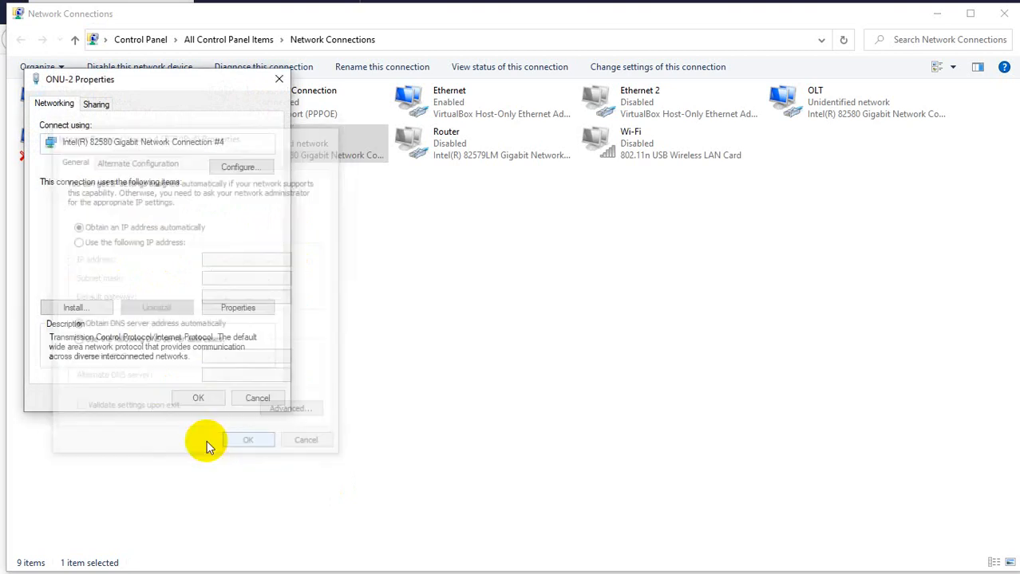
left_click(197, 398)
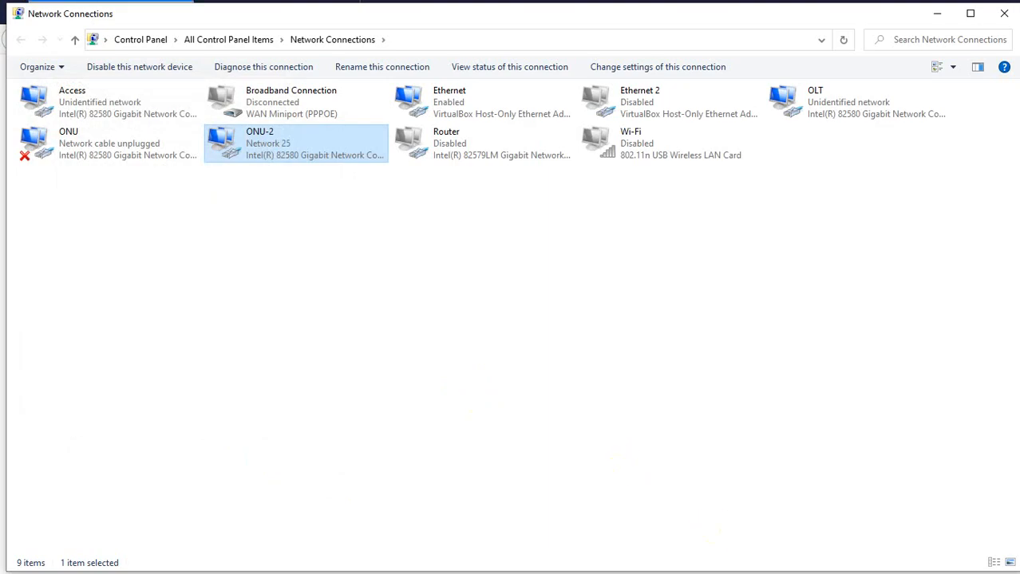
Rerun the continuous ping to google.com in the command prompt and stop it again.
key("alt+Tab")
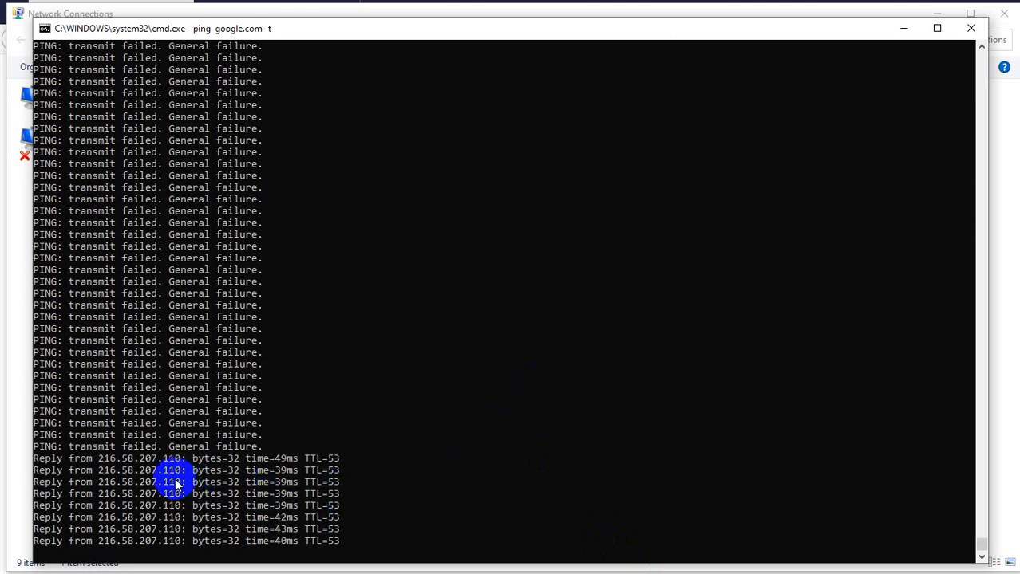
key("ctrl+c")
key("Up")
key("Return")
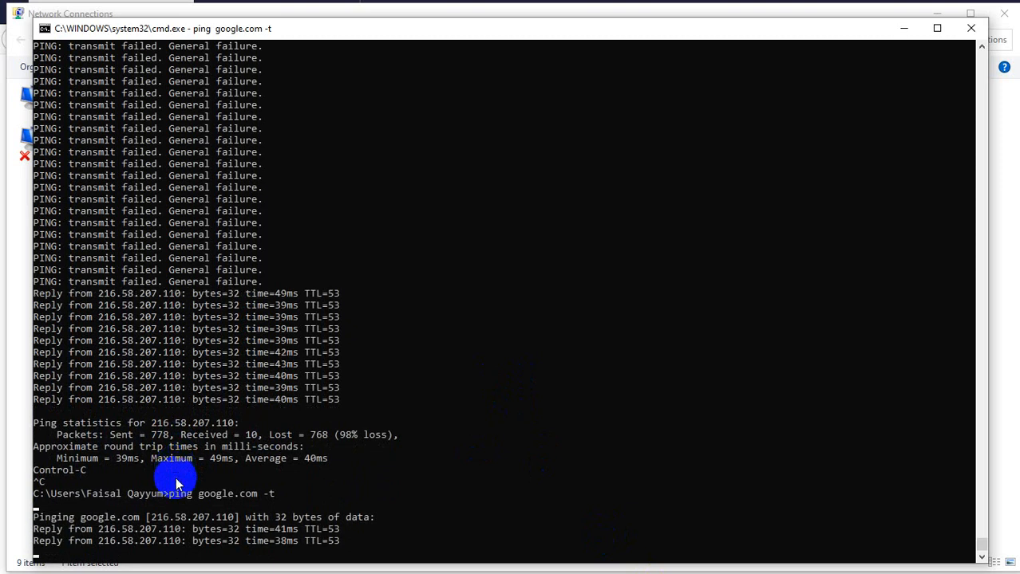
key("ctrl+c")
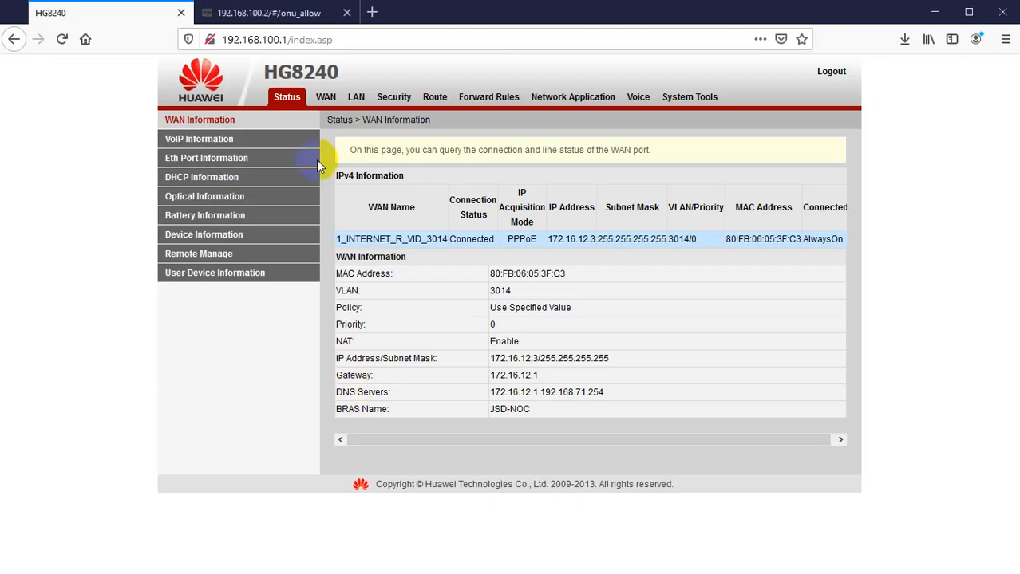
Open speedtest.net in a new browser tab.
left_click(243, 11)
left_click(372, 13)
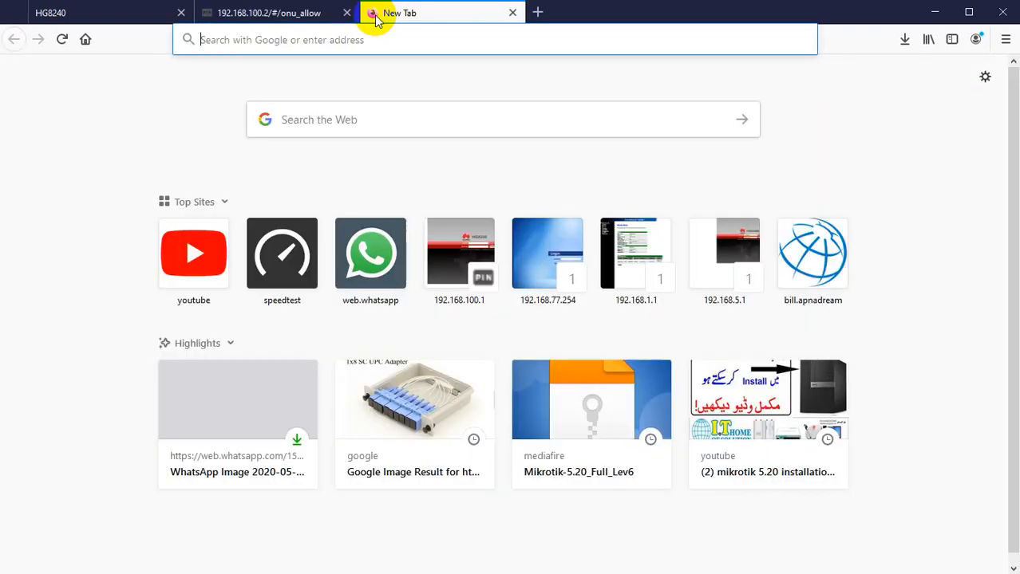
left_click(275, 267)
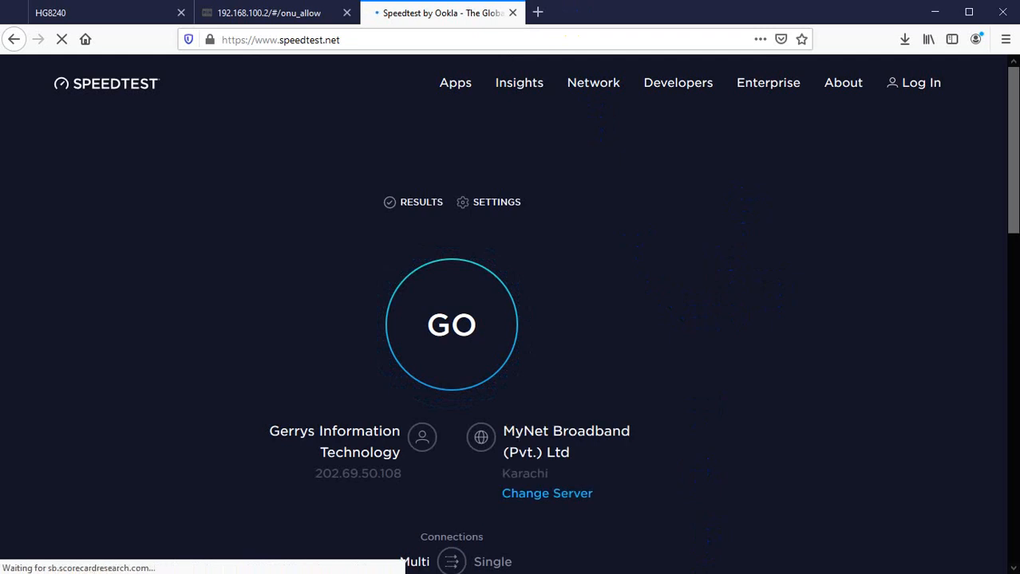
In WinBox, review the test user's PPP secret and the 2Mb profile's rate limit, then close the windows.
left_click(479, 573)
left_click(289, 387)
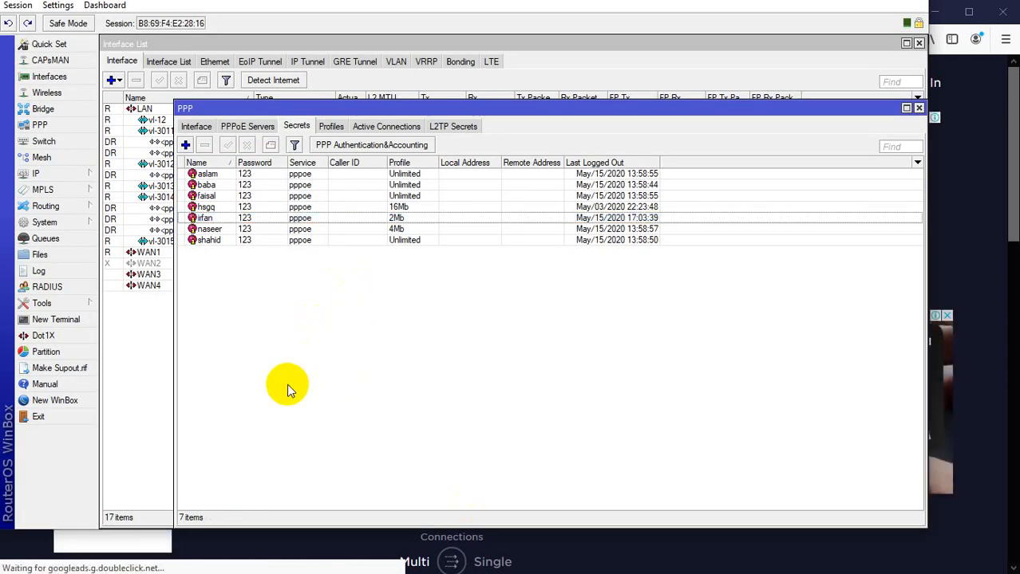
left_click(211, 219)
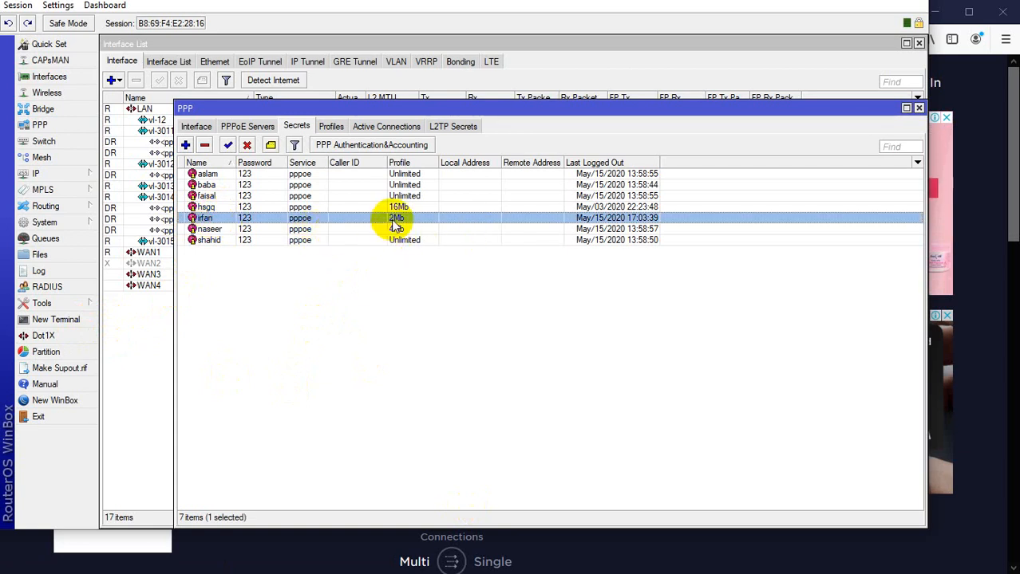
double_click(431, 294)
left_click(330, 128)
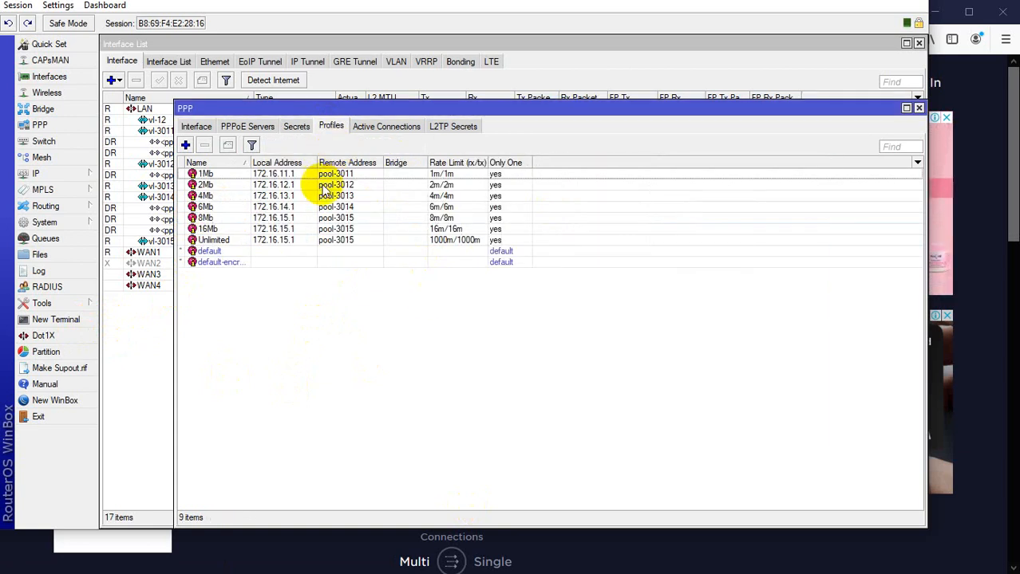
double_click(205, 186)
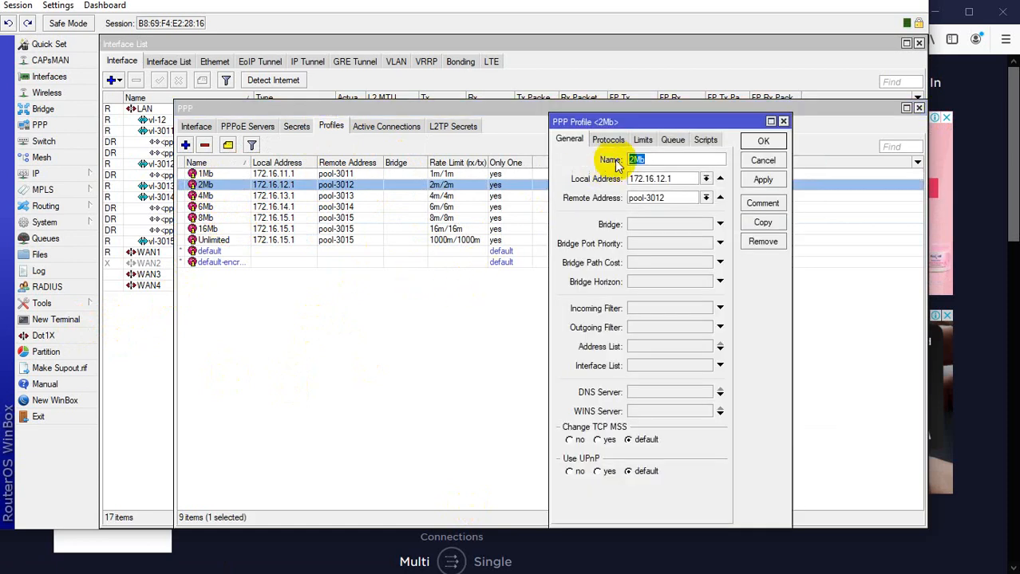
left_click(642, 140)
left_click(662, 206)
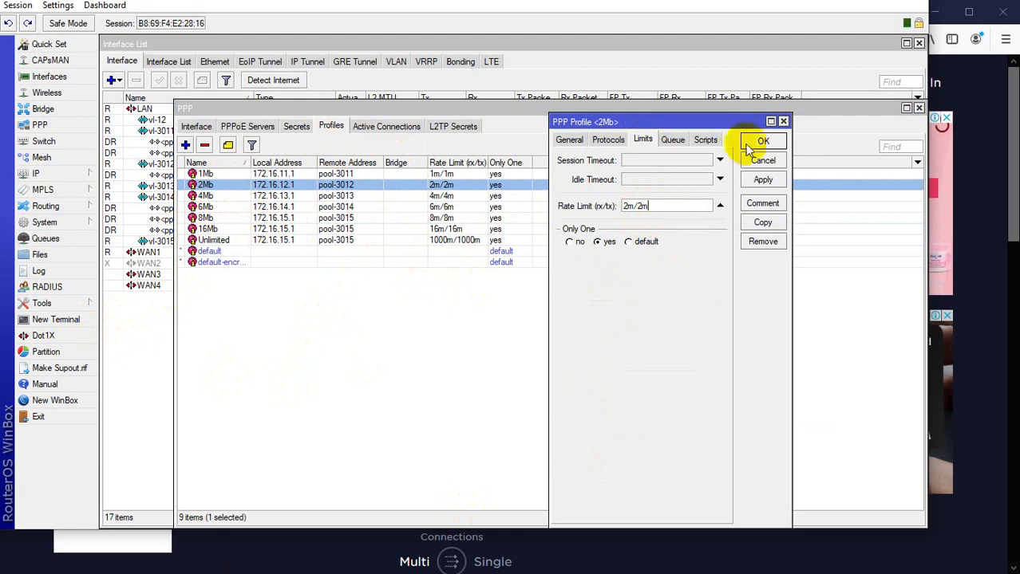
left_click(766, 165)
key("Escape")
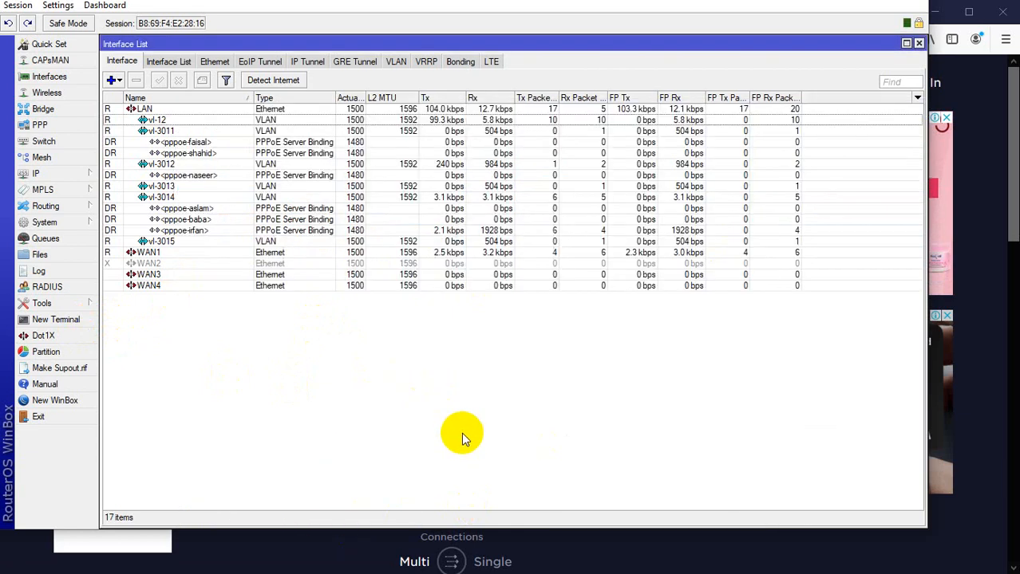
key("Escape")
Start a speed test on speedtest.net.
key("alt+Tab")
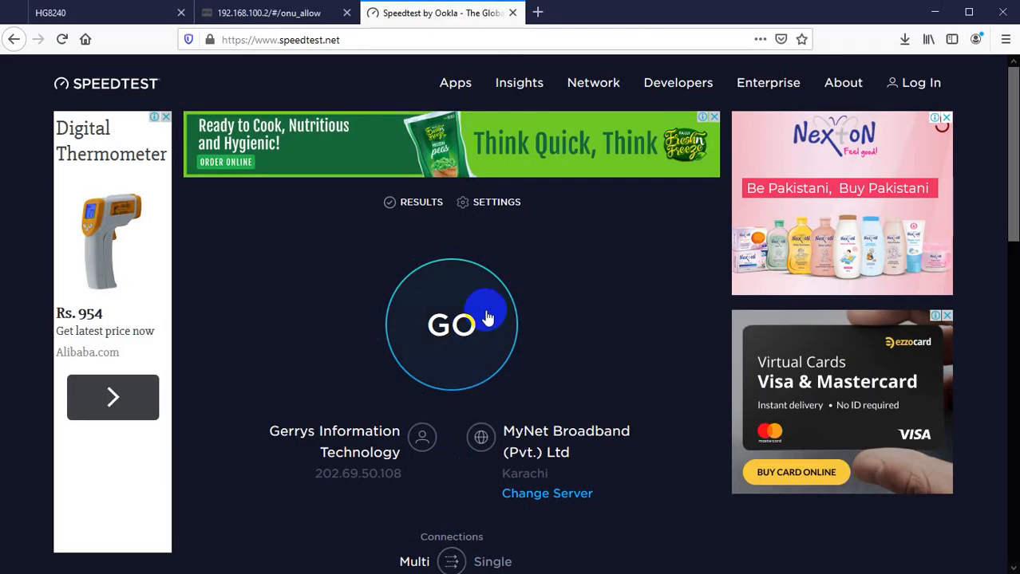
left_click(454, 343)
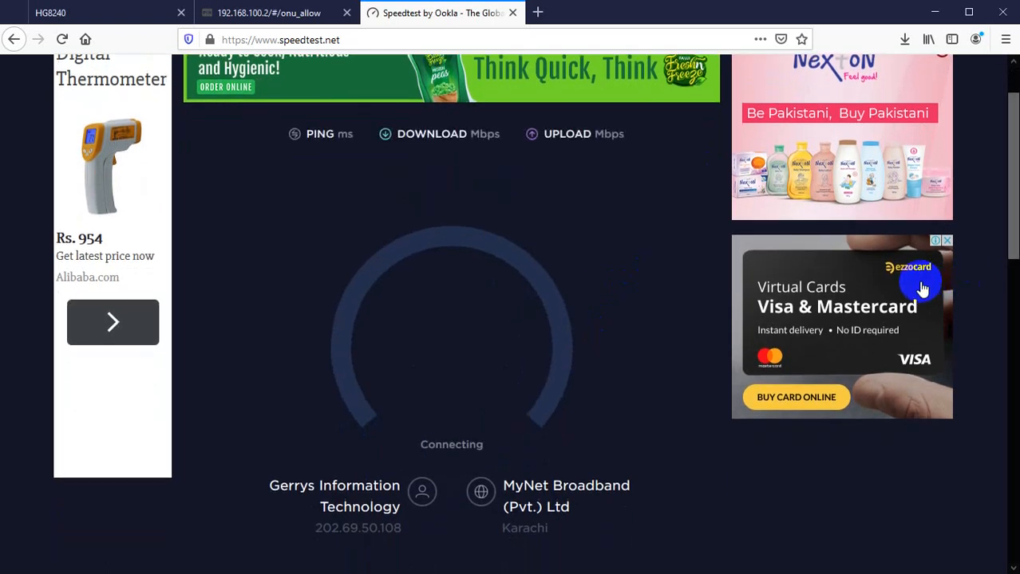
scroll(645, 315, "up", 2)
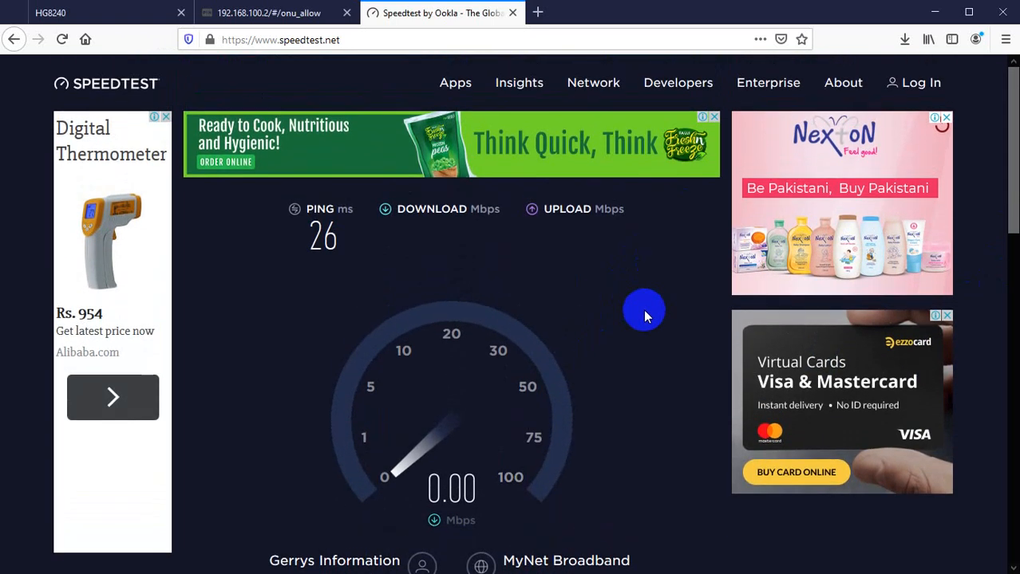